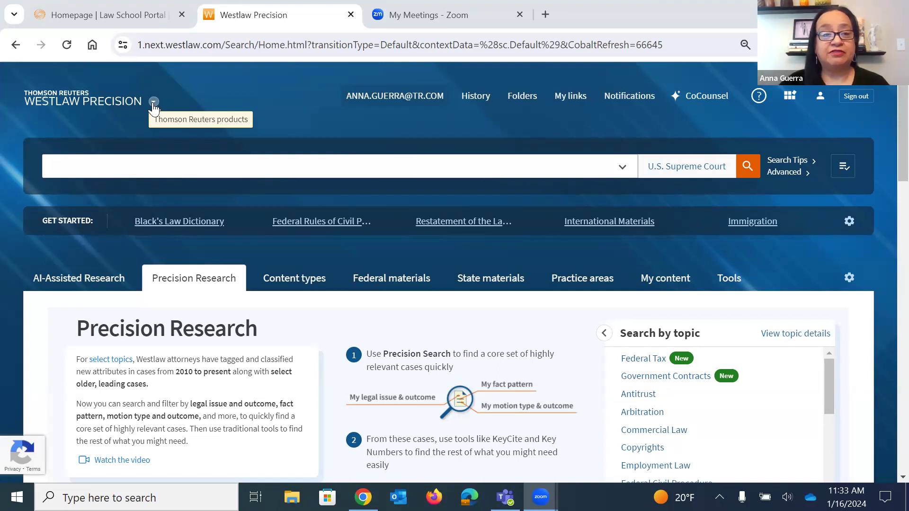
# Step: Open Drafting Assistant from the list of Thomson Reuters products and continue past the browser settings notice
pyautogui.click(153, 103)
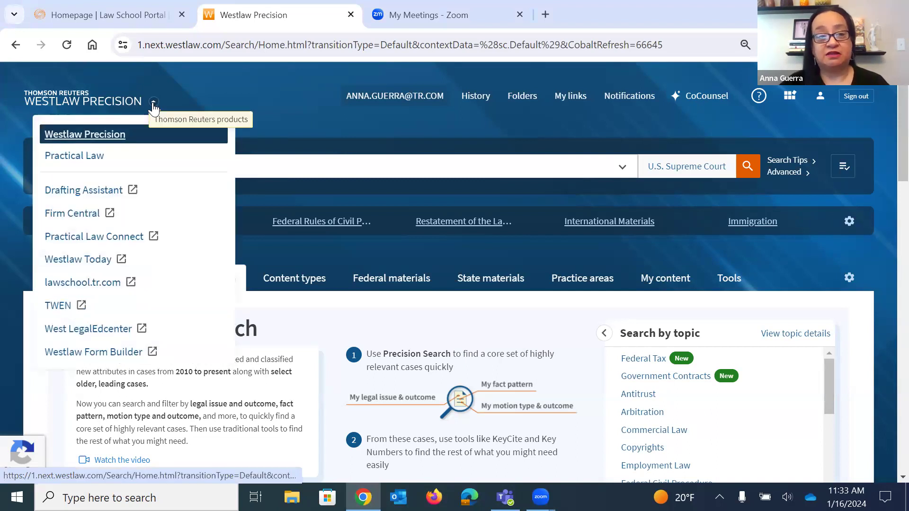
pyautogui.click(104, 192)
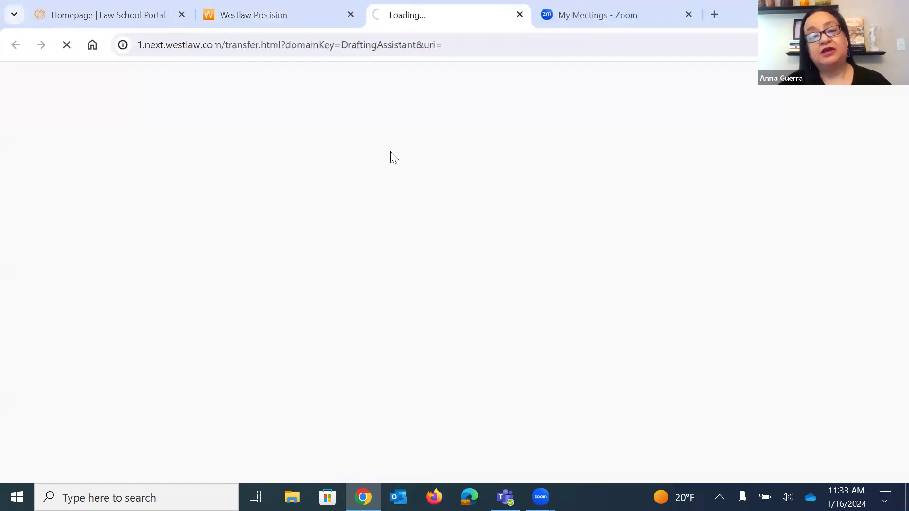
pyautogui.scroll(-1, 452, 266)
pyautogui.scroll(-2, 454, 267)
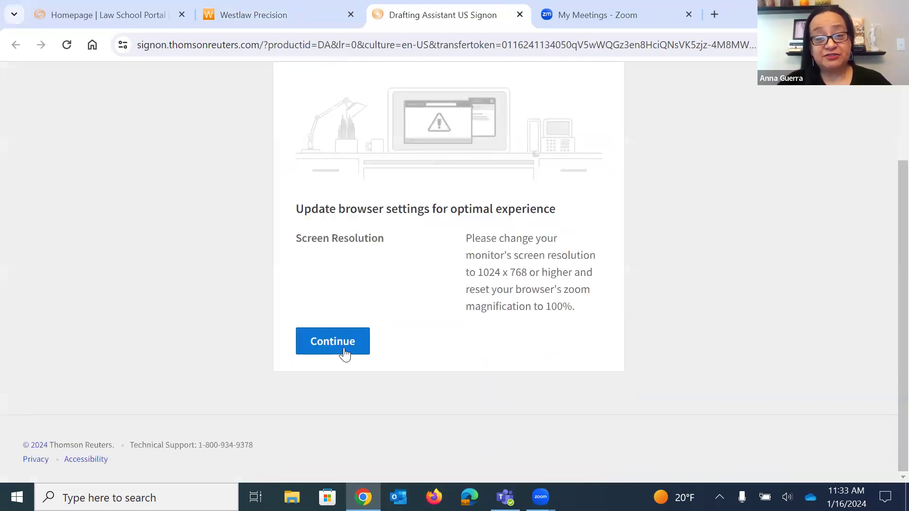
pyautogui.click(331, 339)
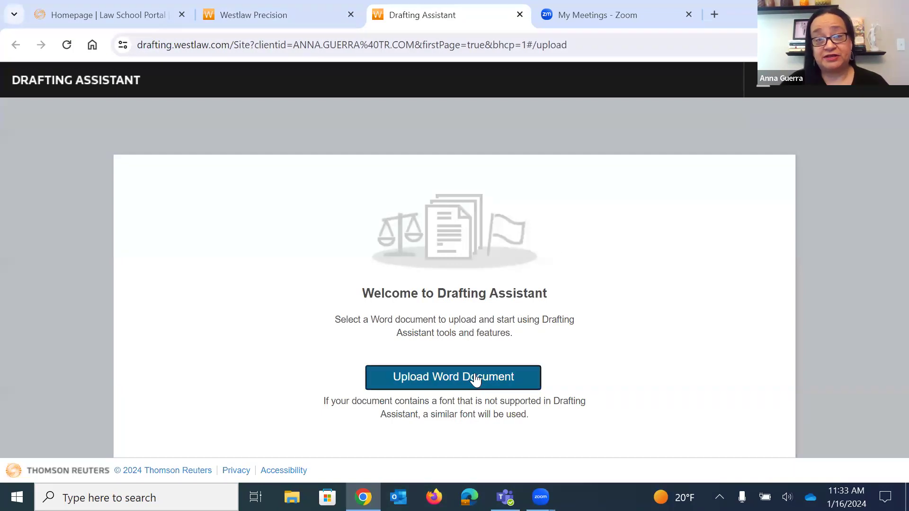
# Step: Upload Sample Brief.doc from the Desktop folder and have its hidden markup removed
pyautogui.click(475, 374)
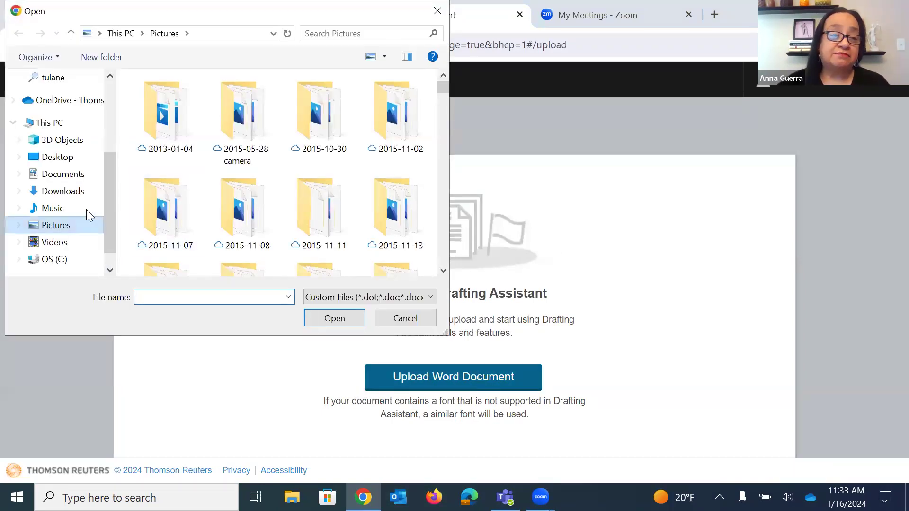
pyautogui.click(63, 175)
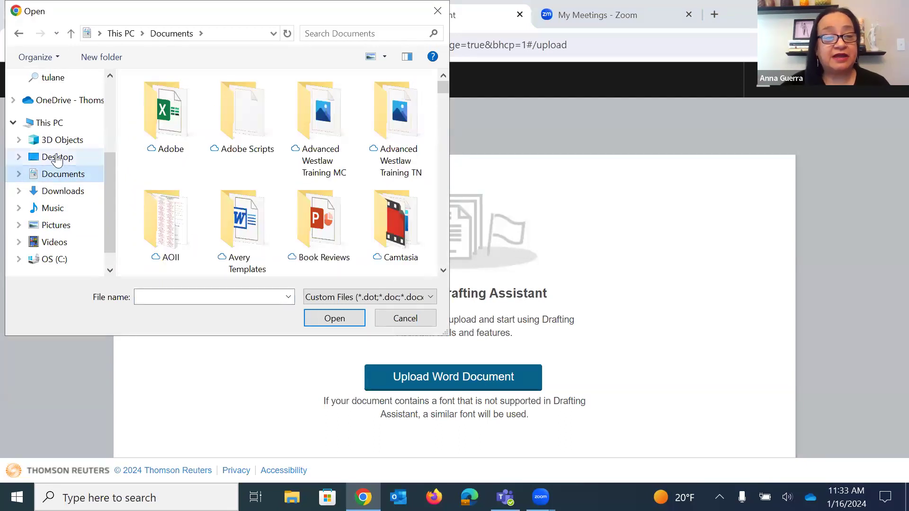
pyautogui.click(57, 157)
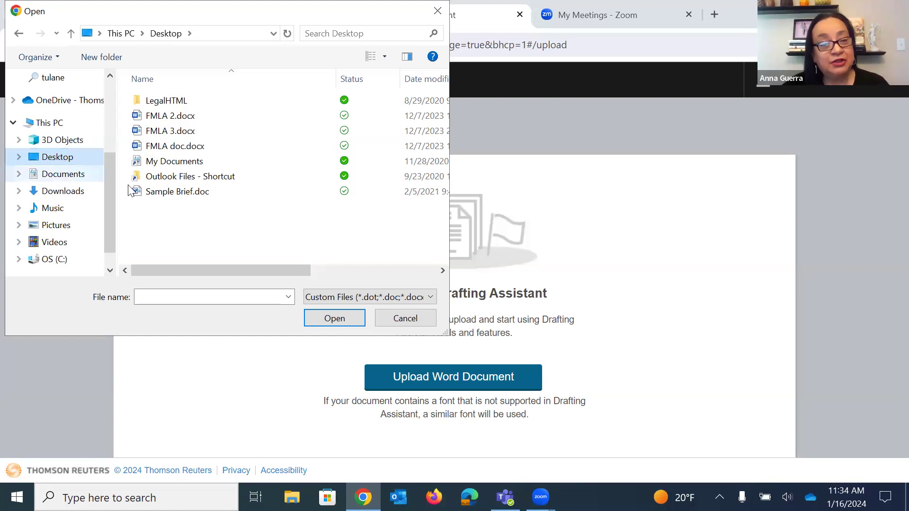
pyautogui.click(166, 193)
pyautogui.click(315, 318)
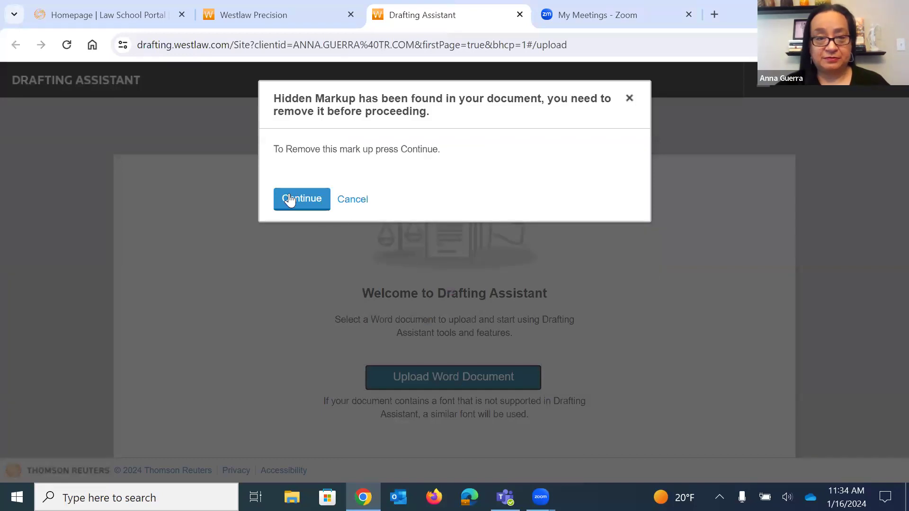
pyautogui.click(294, 197)
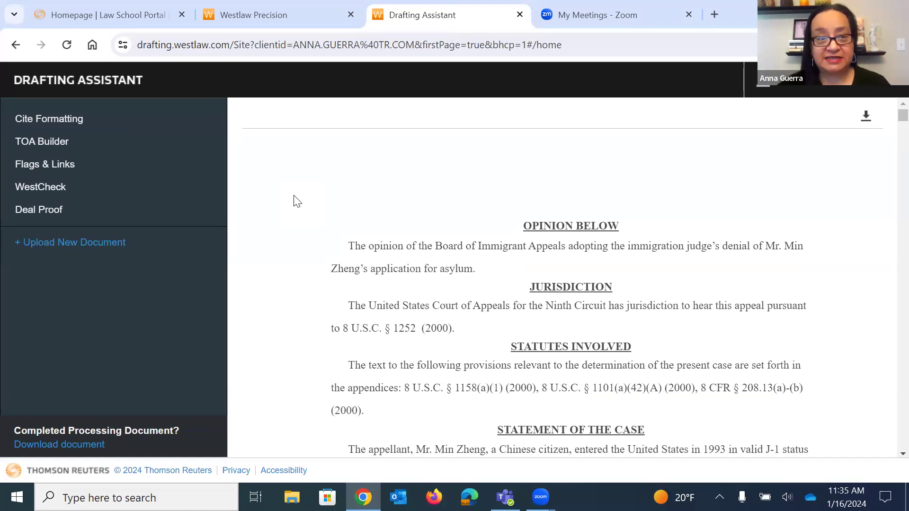
# Step: Open TOA Builder and examine the jurisdiction, content category, formatting, tab leader and spacing options for a new profile, leaving without saving
pyautogui.click(48, 141)
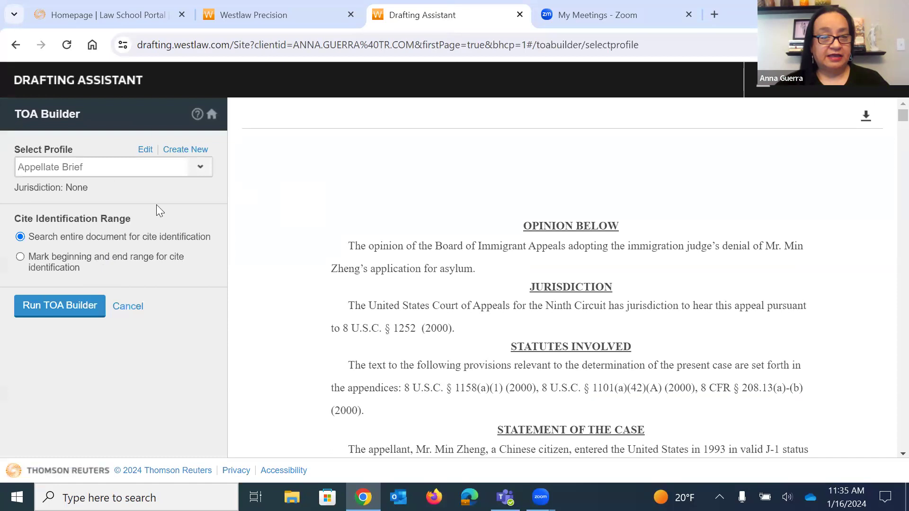
pyautogui.click(178, 153)
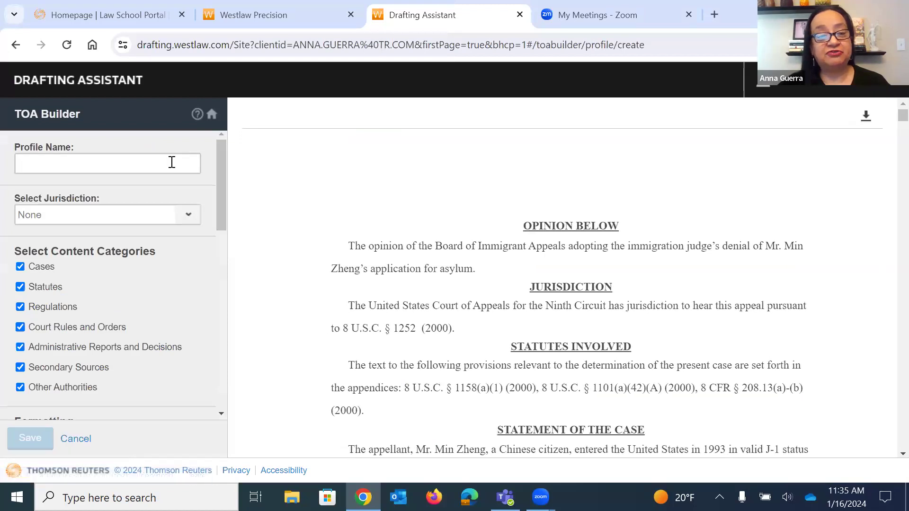
pyautogui.click(183, 221)
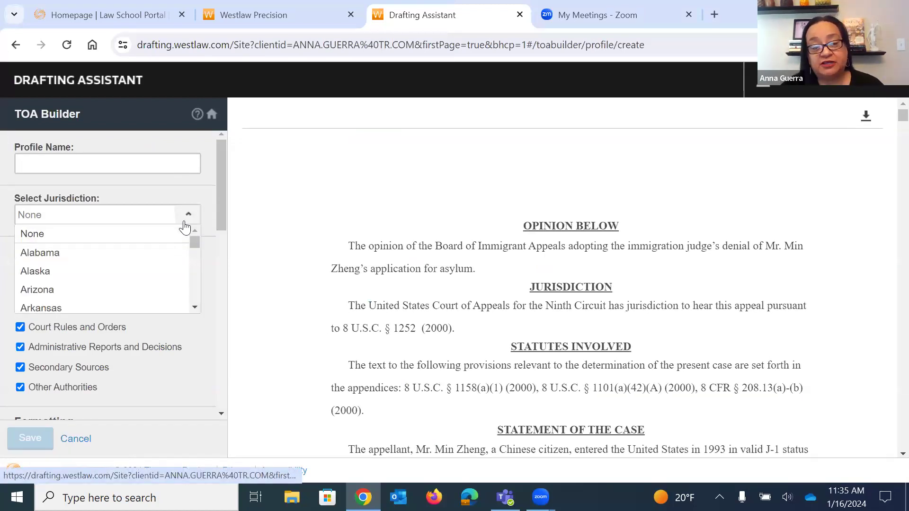
pyautogui.click(209, 191)
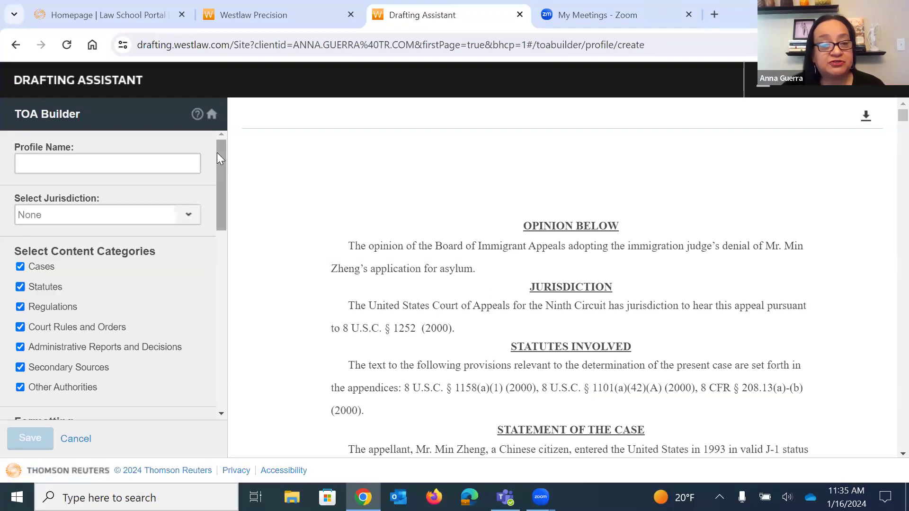
pyautogui.moveTo(223, 156); pyautogui.dragTo(227, 174)
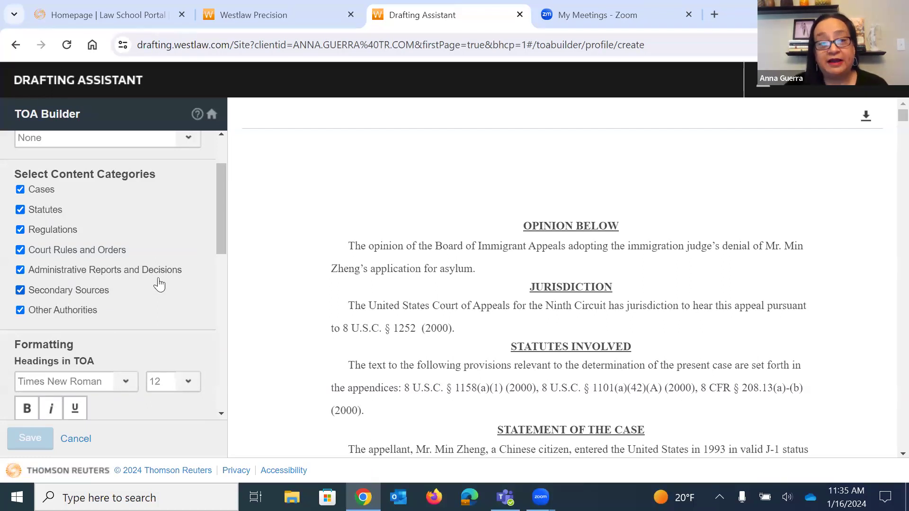
pyautogui.scroll(-3, 158, 279)
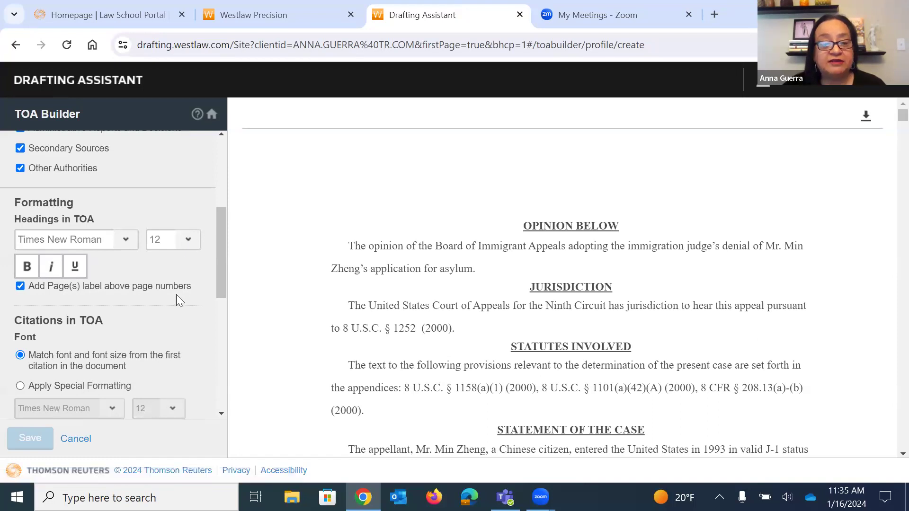
pyautogui.scroll(-2, 176, 295)
pyautogui.scroll(-2, 178, 303)
pyautogui.scroll(-4, 177, 268)
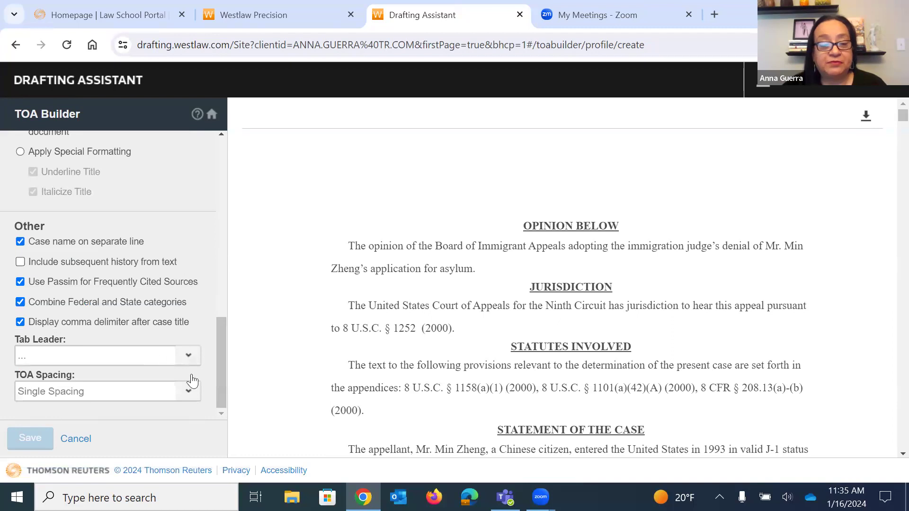
pyautogui.click(191, 393)
pyautogui.click(189, 393)
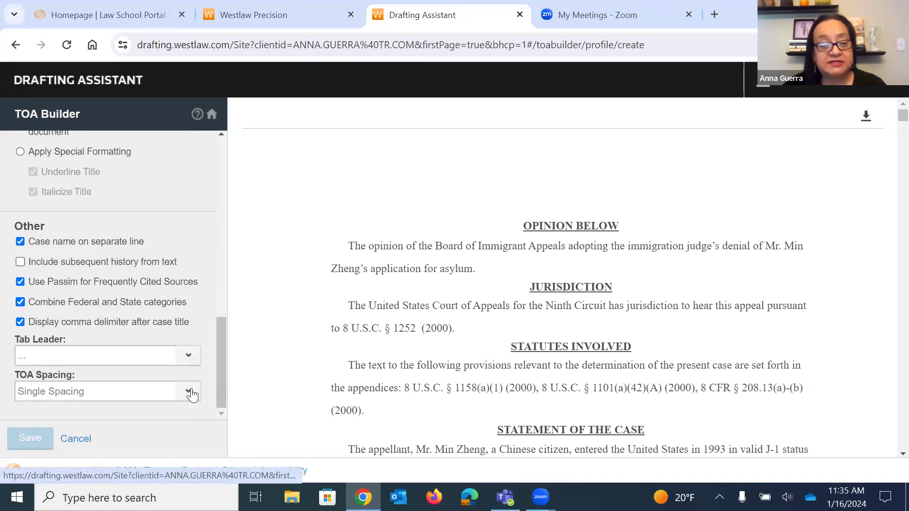
pyautogui.click(190, 359)
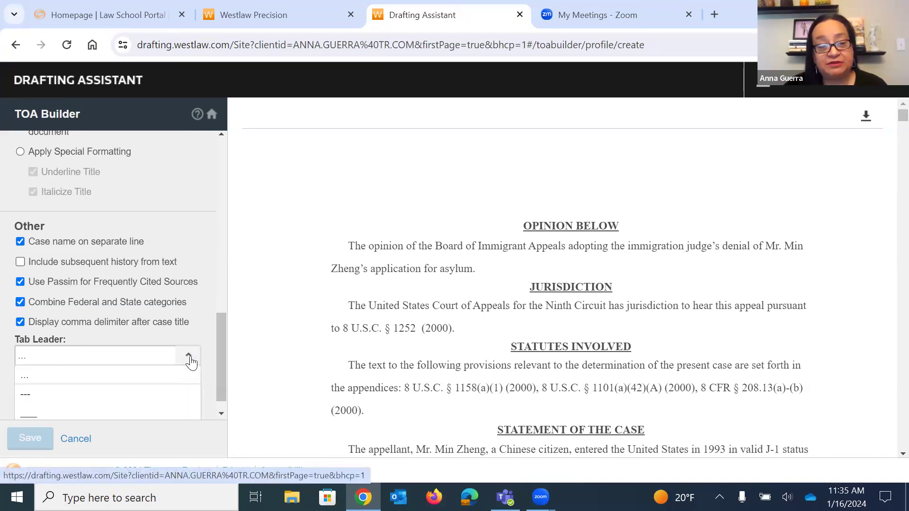
pyautogui.click(190, 359)
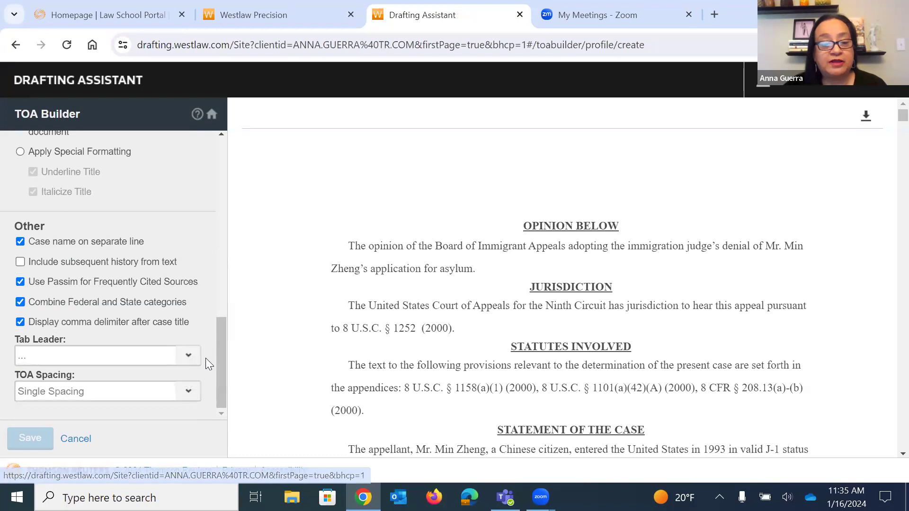
pyautogui.click(106, 426)
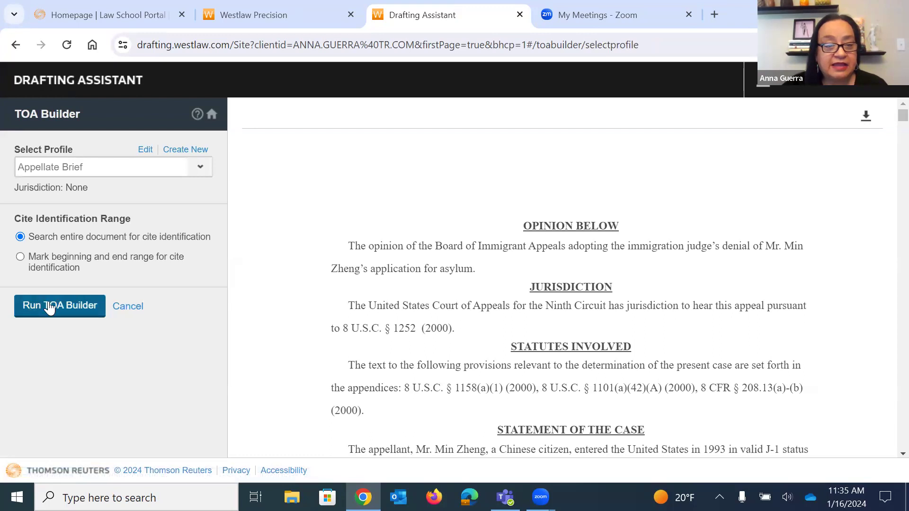
# Step: Run TOA Builder on the entire document with the Appellate Brief profile and insert the table of authorities at the start of the brief
pyautogui.click(59, 308)
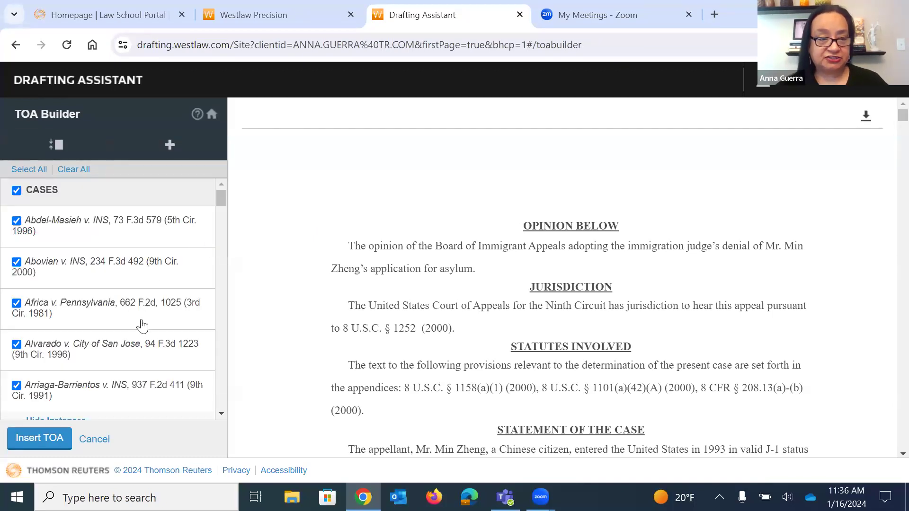
pyautogui.click(35, 440)
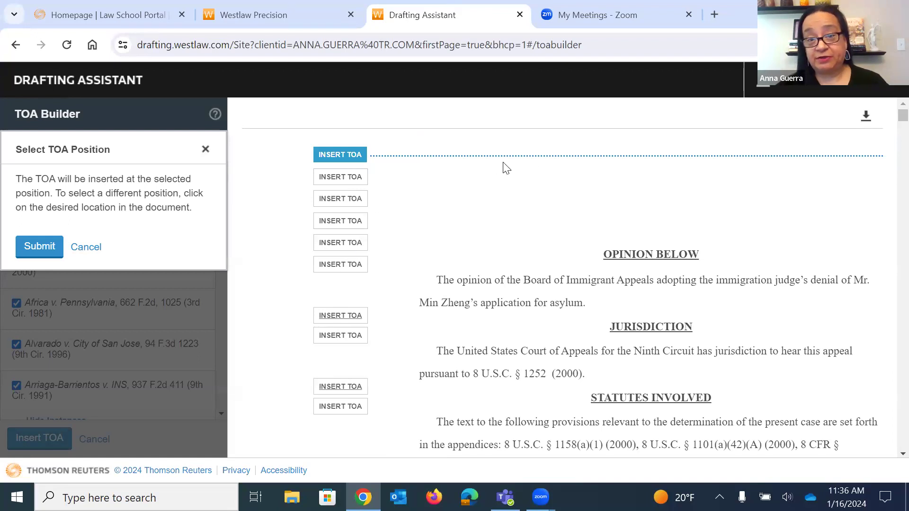
pyautogui.click(42, 248)
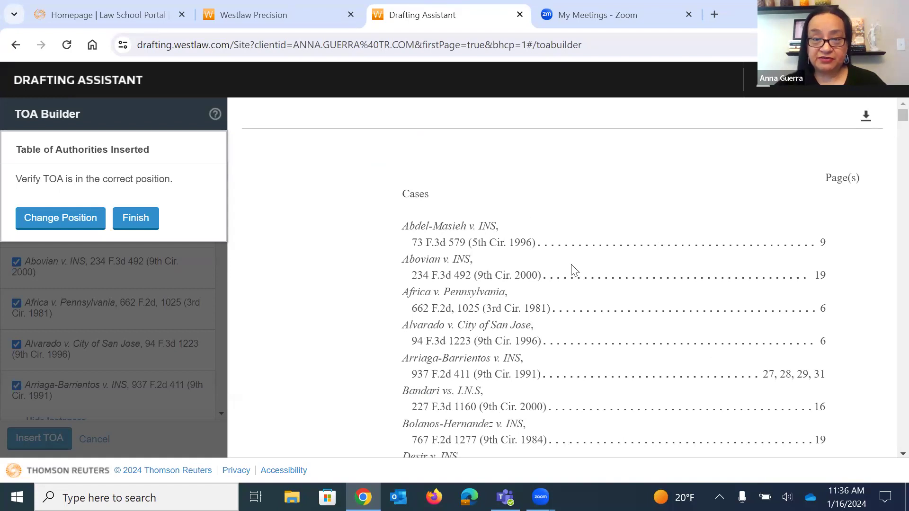
pyautogui.scroll(-8, 573, 270)
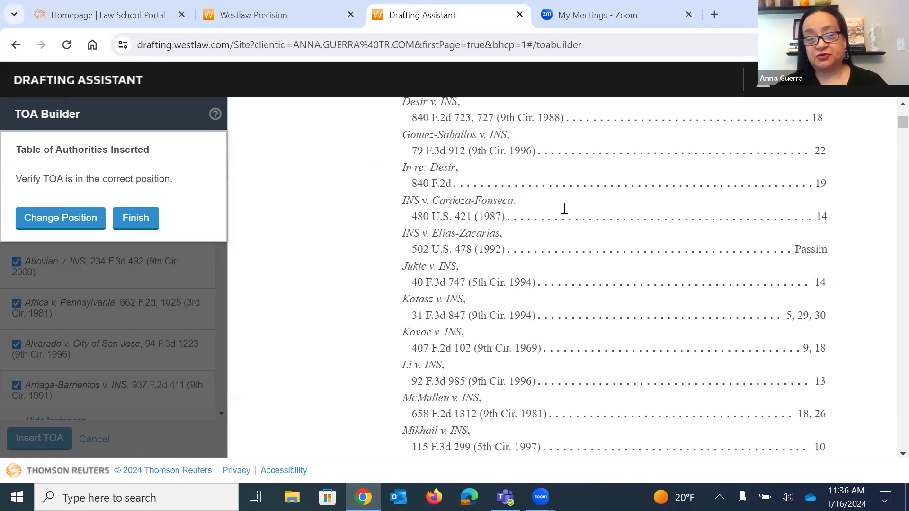
pyautogui.click(155, 222)
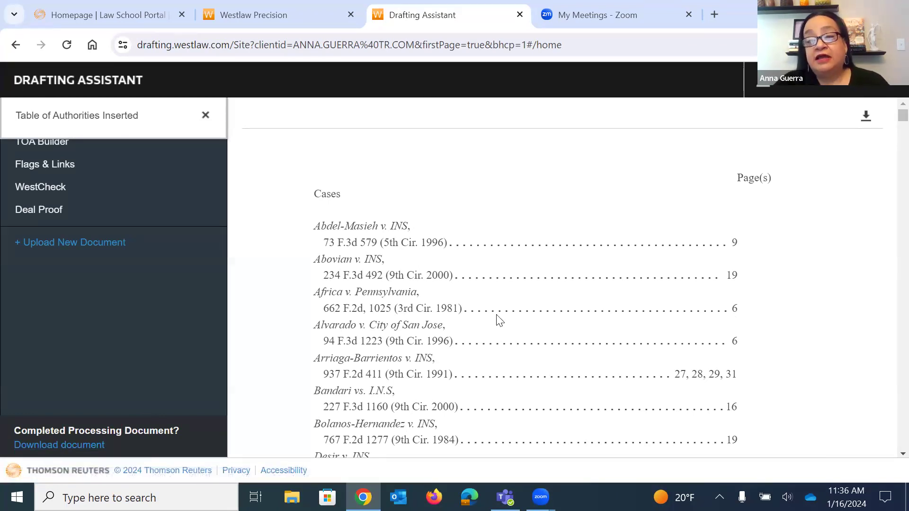
# Step: Examine the case, statute and regulation entries in the inserted table of authorities for page references, Passim entries and incomplete citations
pyautogui.scroll(-2, 498, 321)
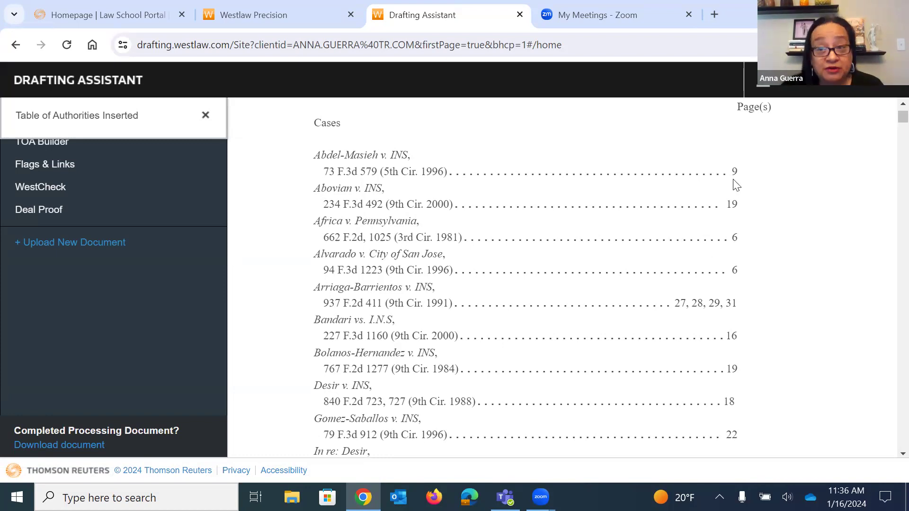
pyautogui.scroll(-5, 626, 258)
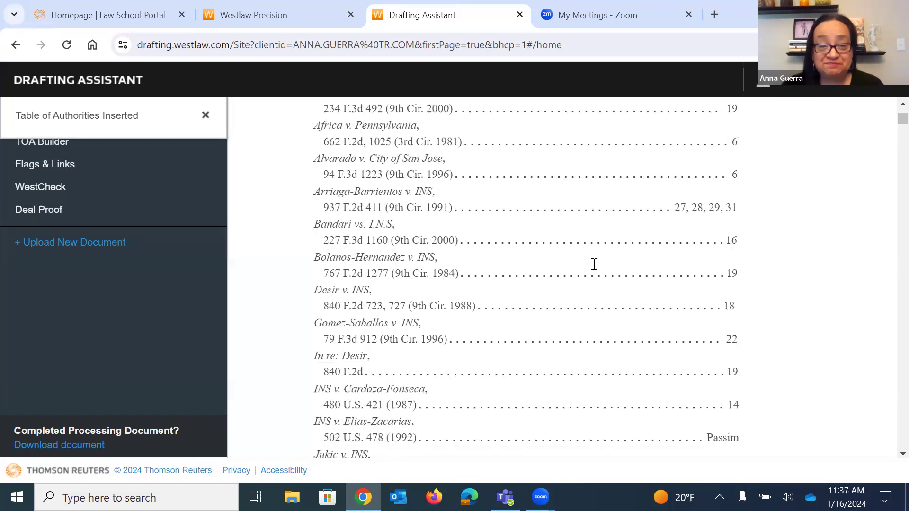
pyautogui.scroll(-3, 549, 289)
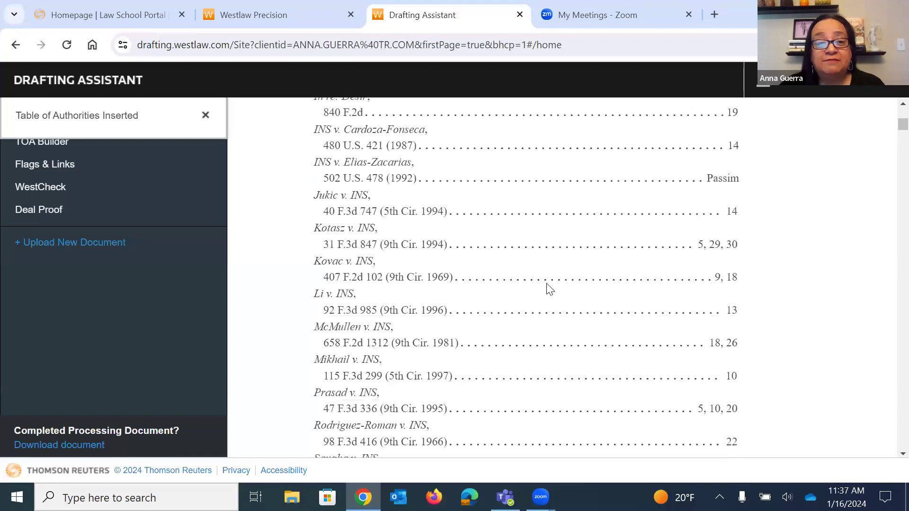
pyautogui.scroll(2, 549, 289)
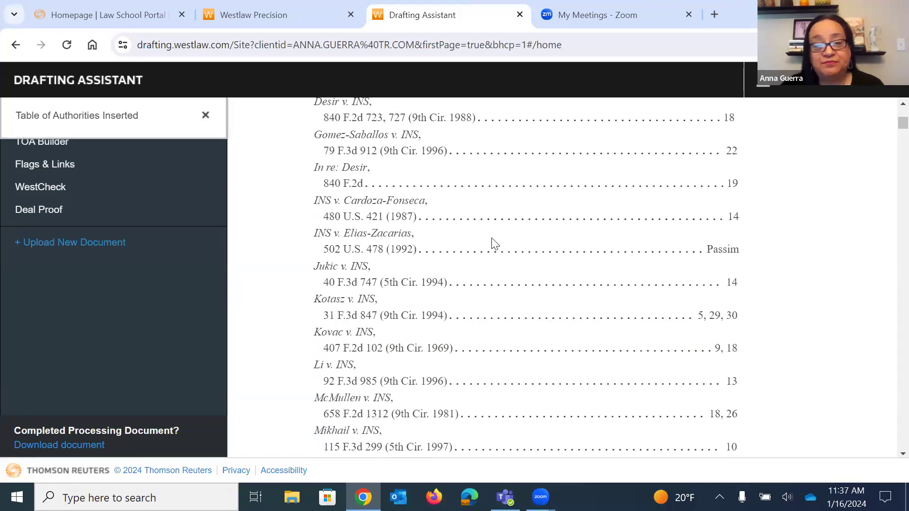
pyautogui.moveTo(363, 183); pyautogui.dragTo(385, 193)
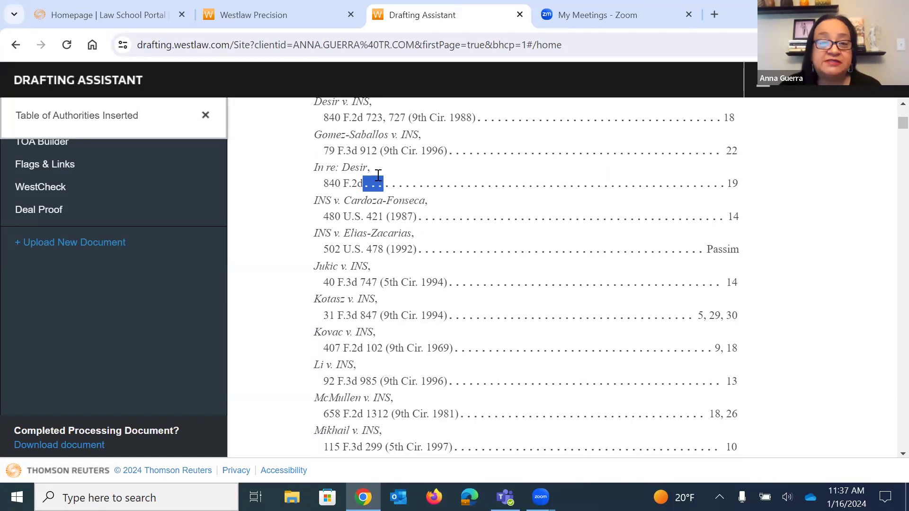
pyautogui.scroll(-3, 451, 217)
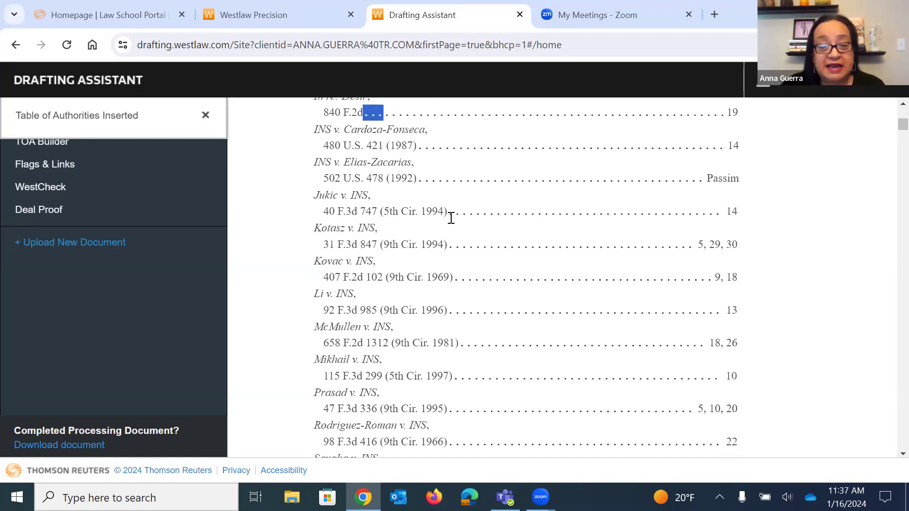
pyautogui.scroll(-5, 453, 223)
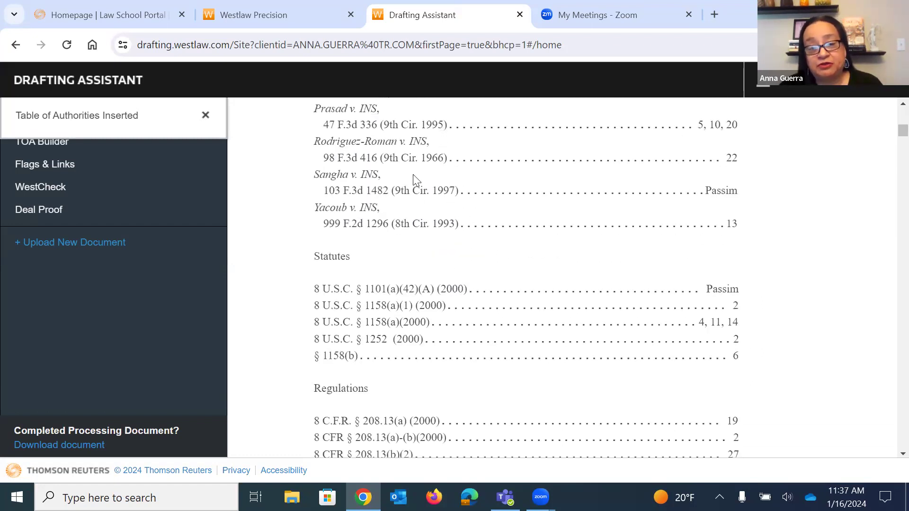
pyautogui.scroll(-2, 489, 238)
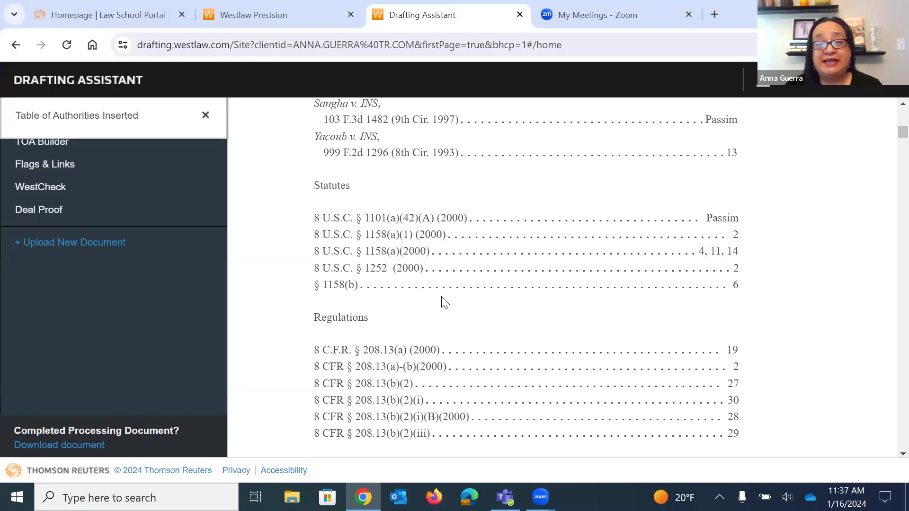
pyautogui.scroll(5, 672, 265)
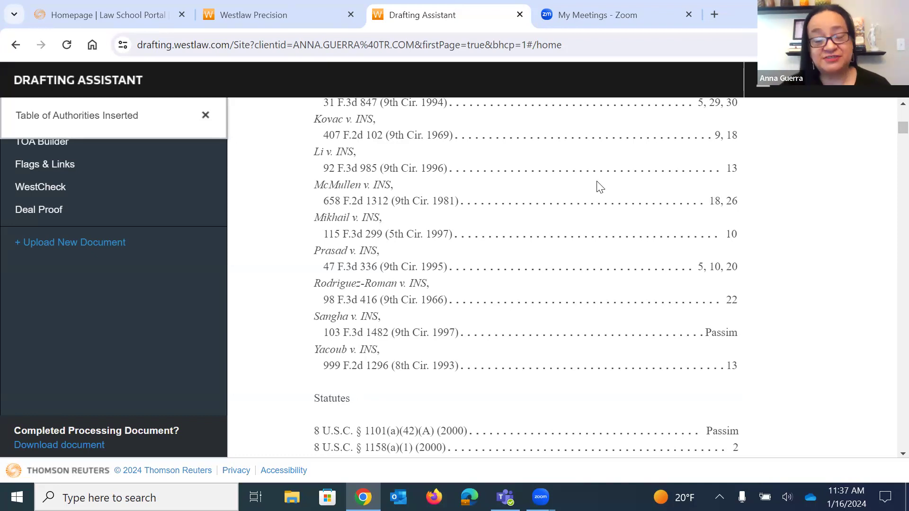
pyautogui.scroll(-2, 598, 187)
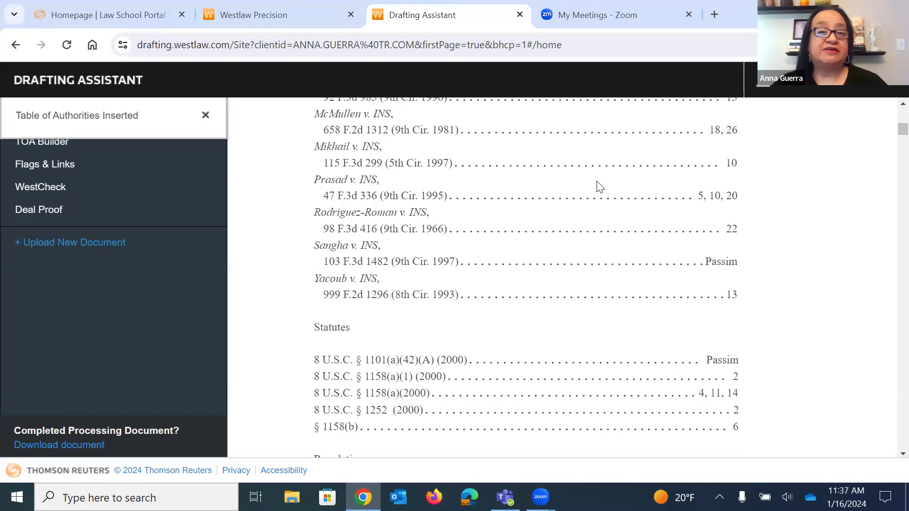
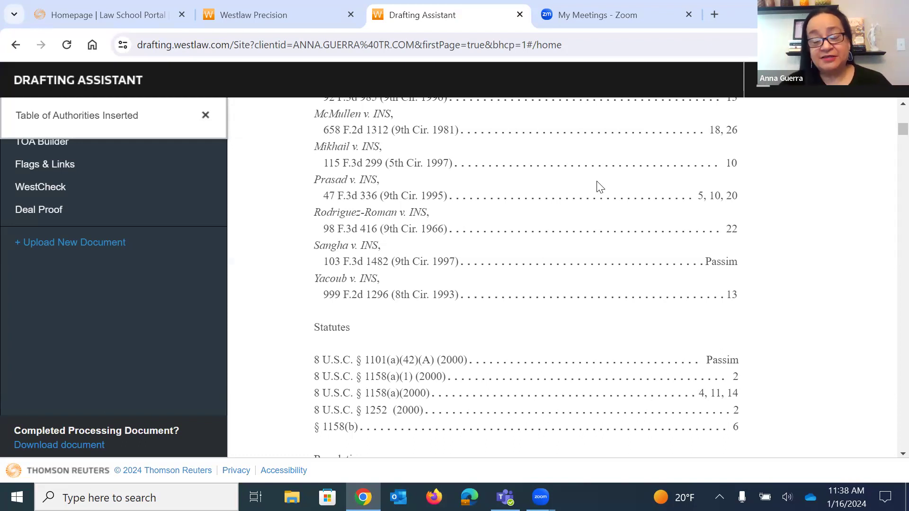
# Step: Recheck the case entries in the inserted table of authorities from the start of the list, including the In re: Desir citation
pyautogui.scroll(6, 596, 187)
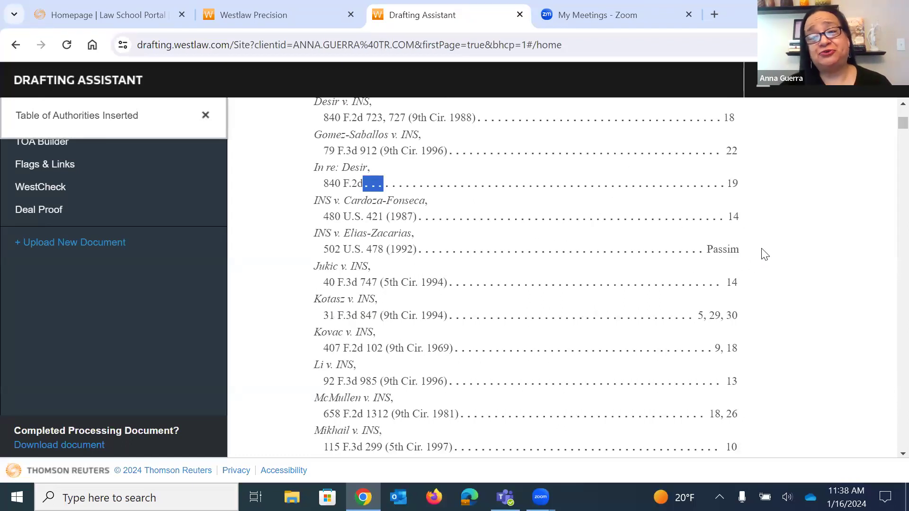
pyautogui.scroll(8, 764, 254)
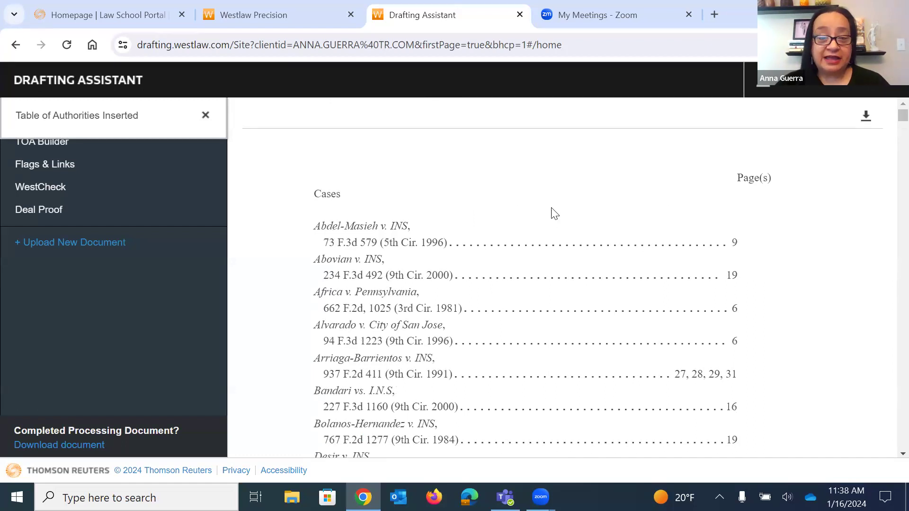
pyautogui.scroll(-1, 550, 222)
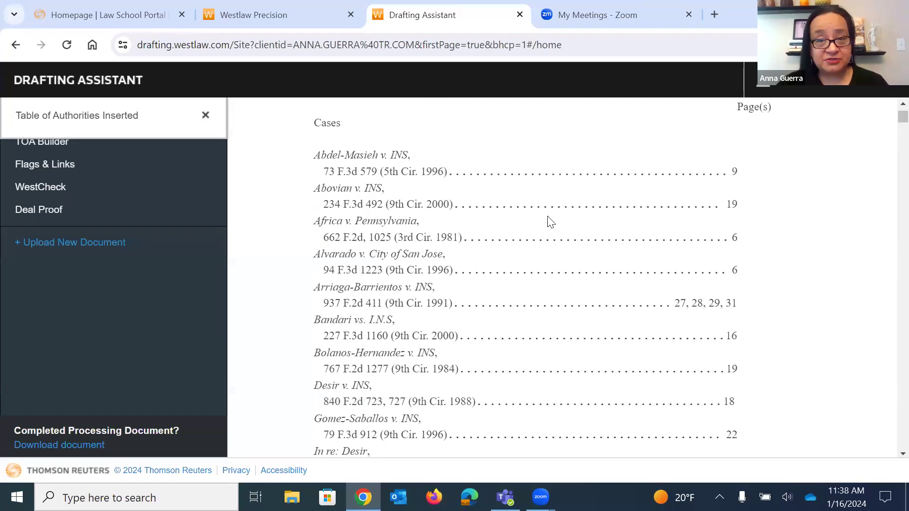
pyautogui.scroll(-3, 551, 222)
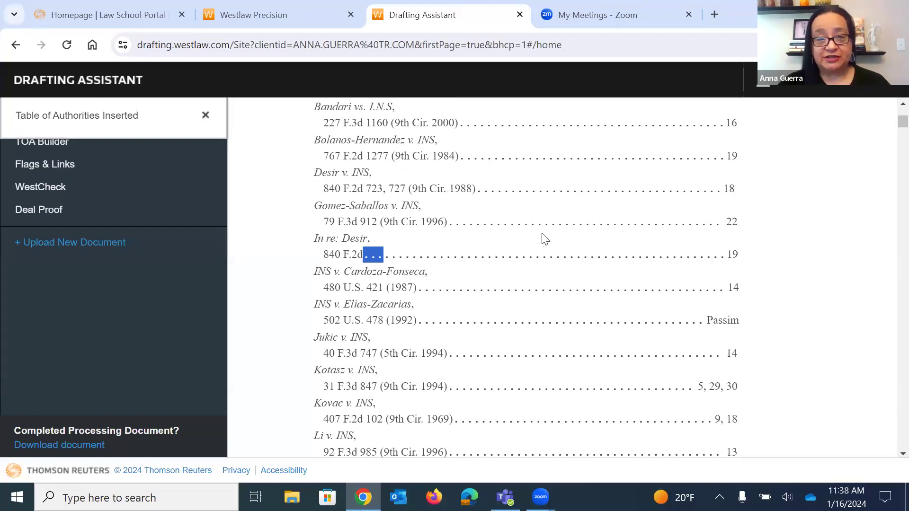
pyautogui.scroll(-1, 534, 222)
pyautogui.scroll(-1, 534, 221)
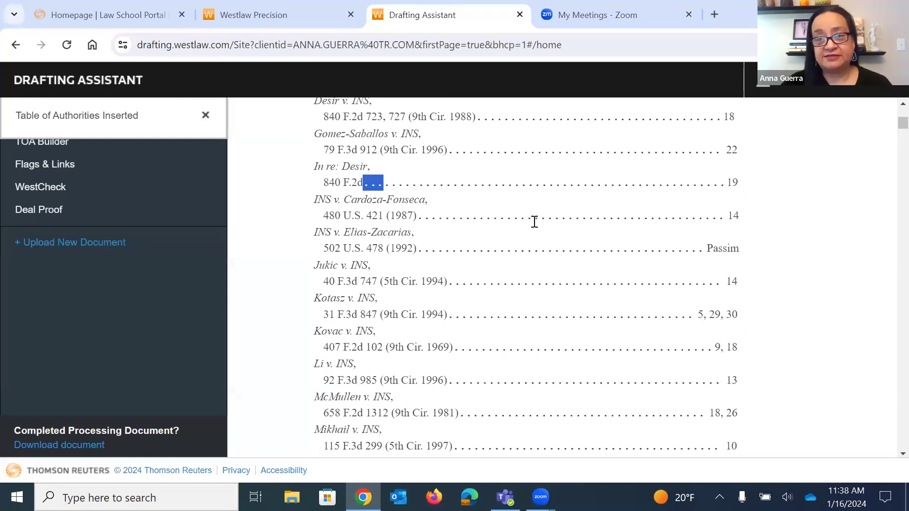
pyautogui.scroll(-1, 535, 223)
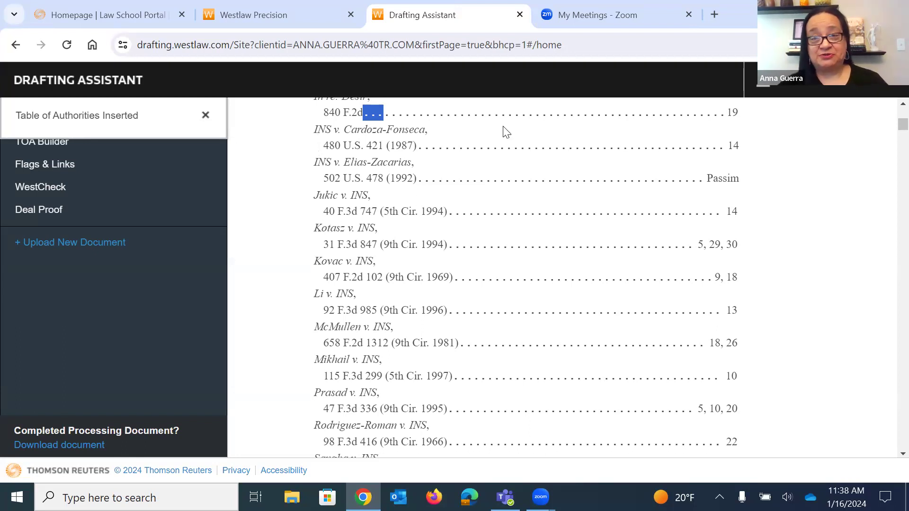
# Step: Close Drafting Assistant and resume the paused Westlaw Precision session at its main search
pyautogui.click(519, 14)
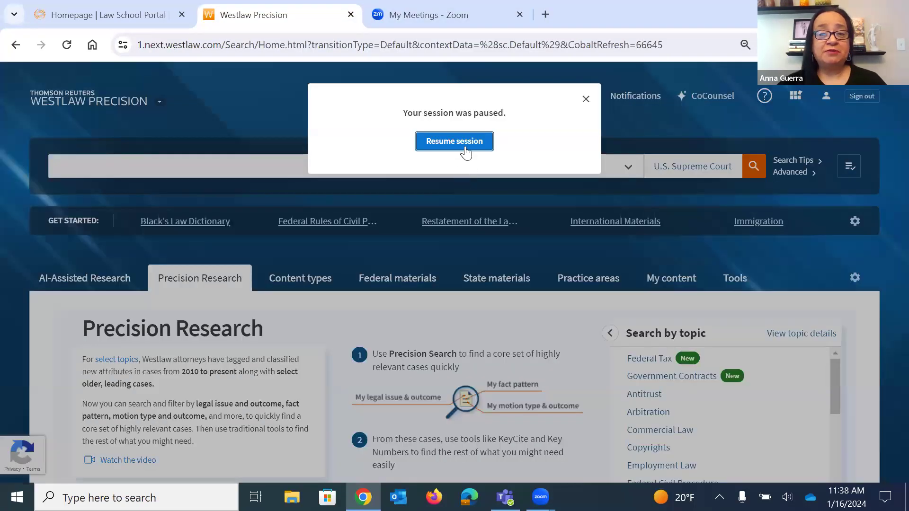
pyautogui.click(466, 150)
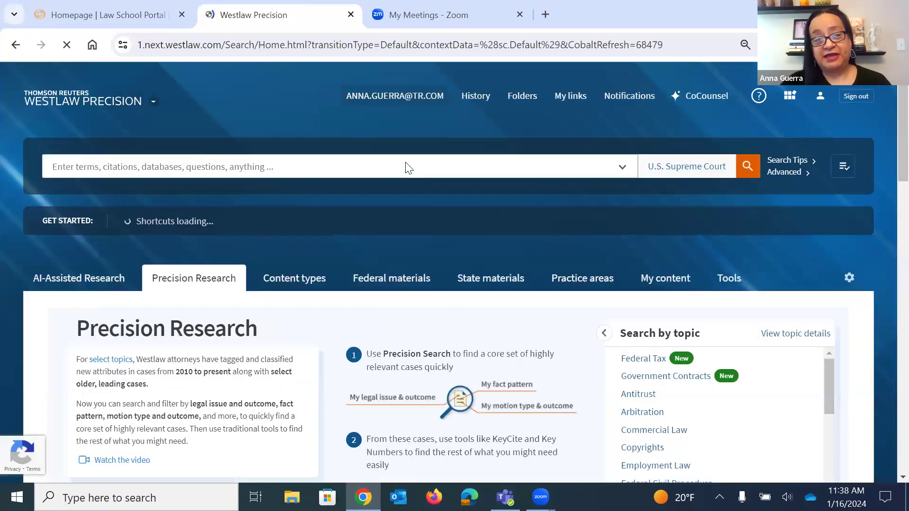
pyautogui.click(408, 168)
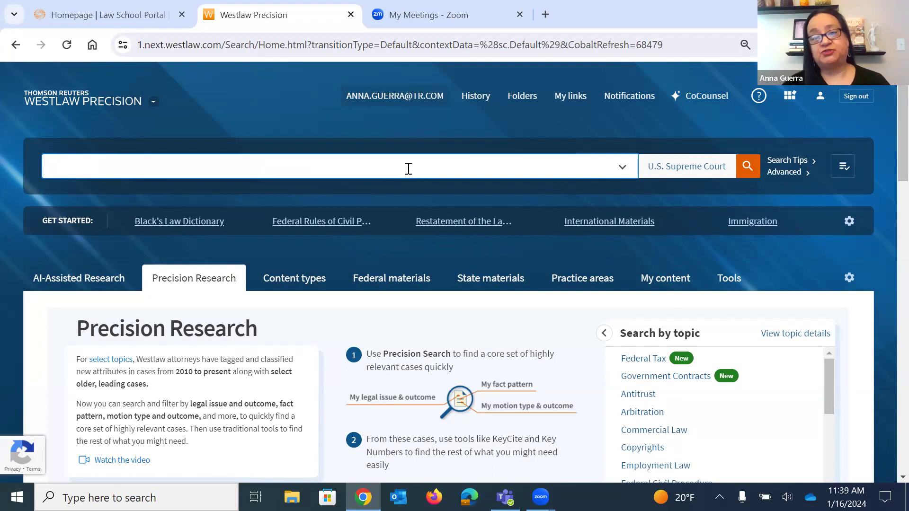
# Step: Examine the state, federal court and circuit choices for the search jurisdiction, leaving without saving
pyautogui.click(663, 169)
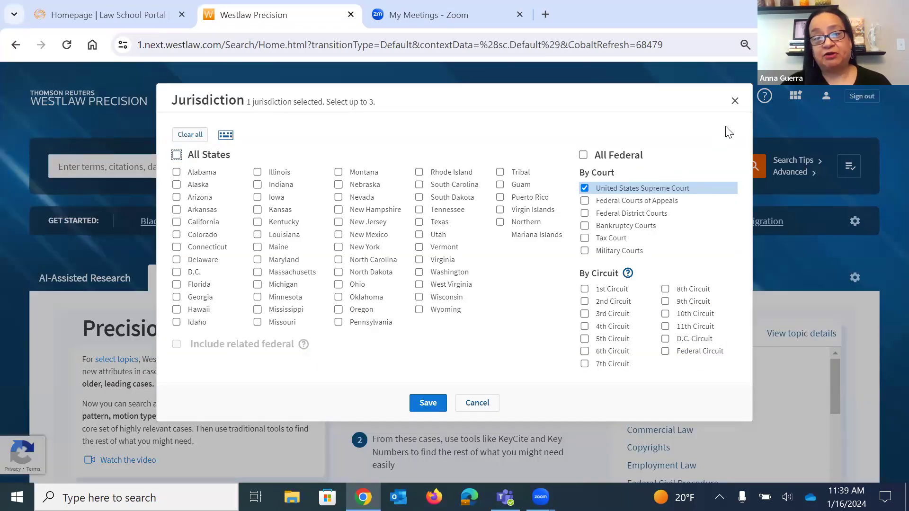
pyautogui.click(734, 102)
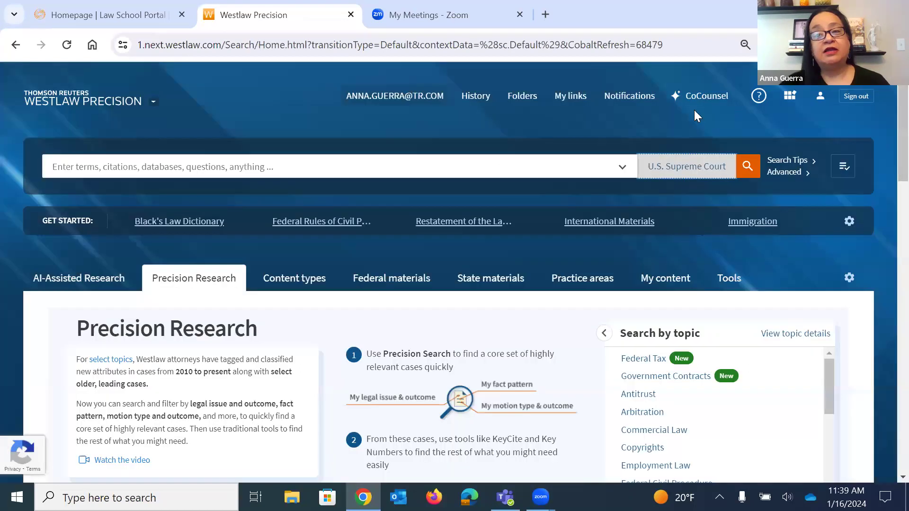
pyautogui.click(418, 164)
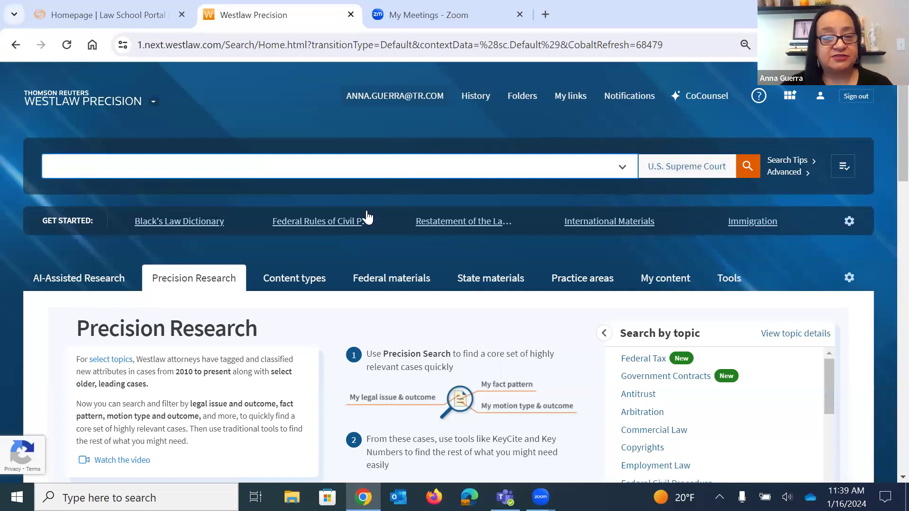
# Step: Open the All Federal Cases collection from the Cases content type and look over its courts and circuits
pyautogui.click(294, 283)
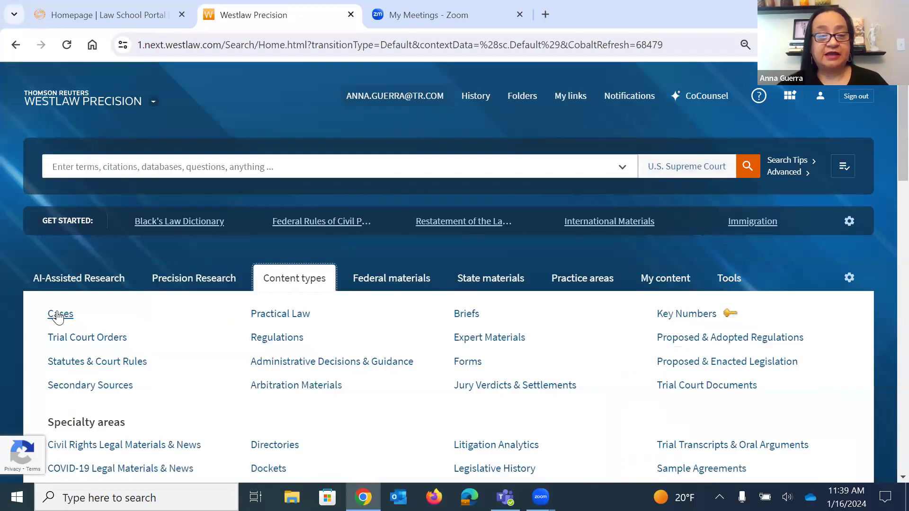
pyautogui.click(60, 317)
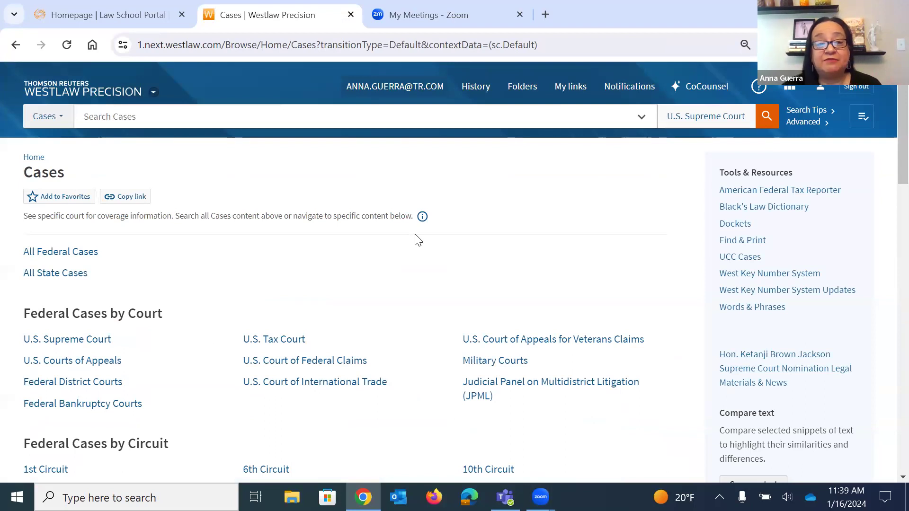
pyautogui.click(57, 259)
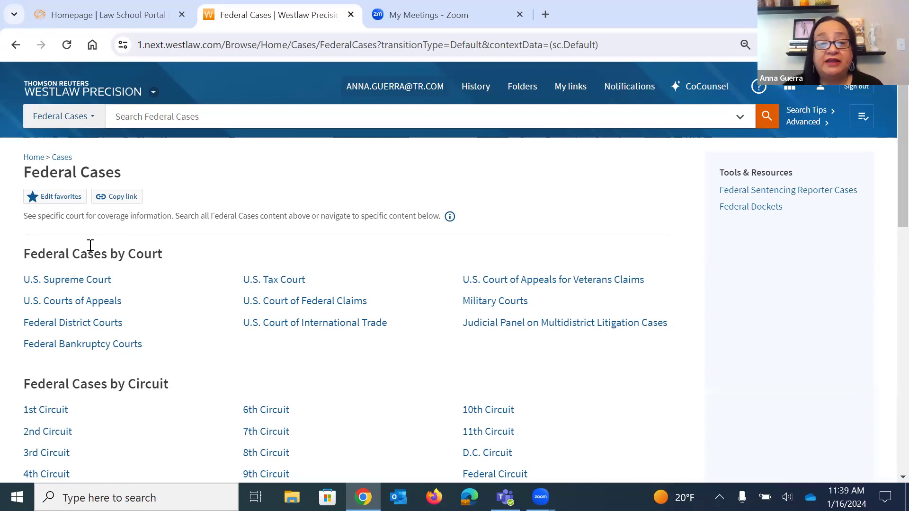
pyautogui.scroll(-2, 192, 258)
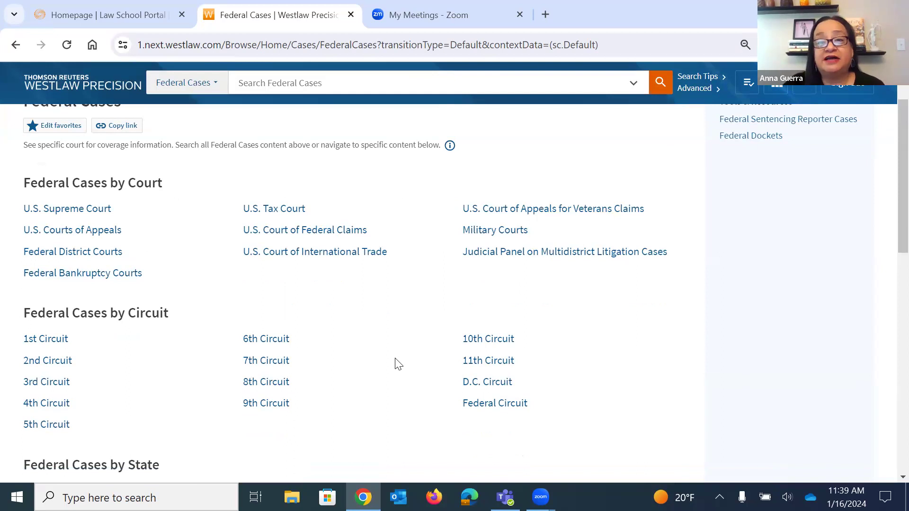
pyautogui.scroll(2, 396, 364)
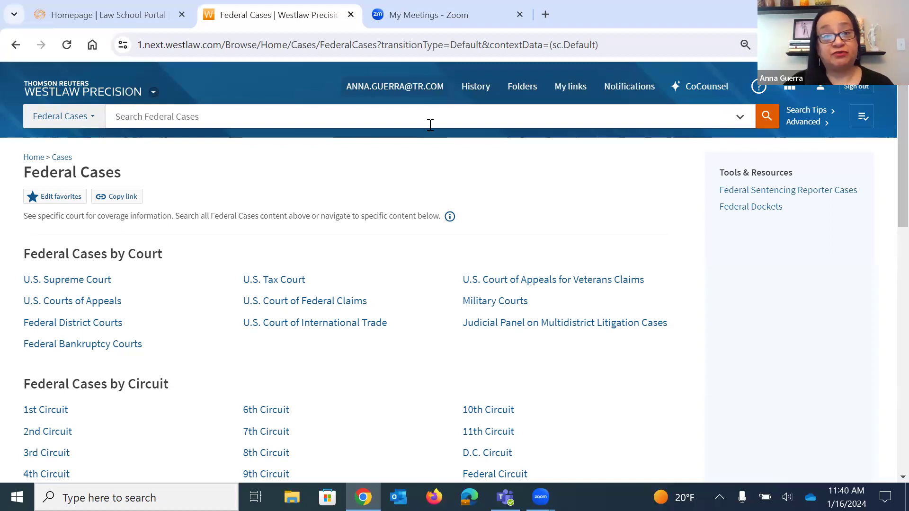
# Step: Open the advanced search for federal cases, run a plain-language search for school student speech and review the results
pyautogui.click(803, 122)
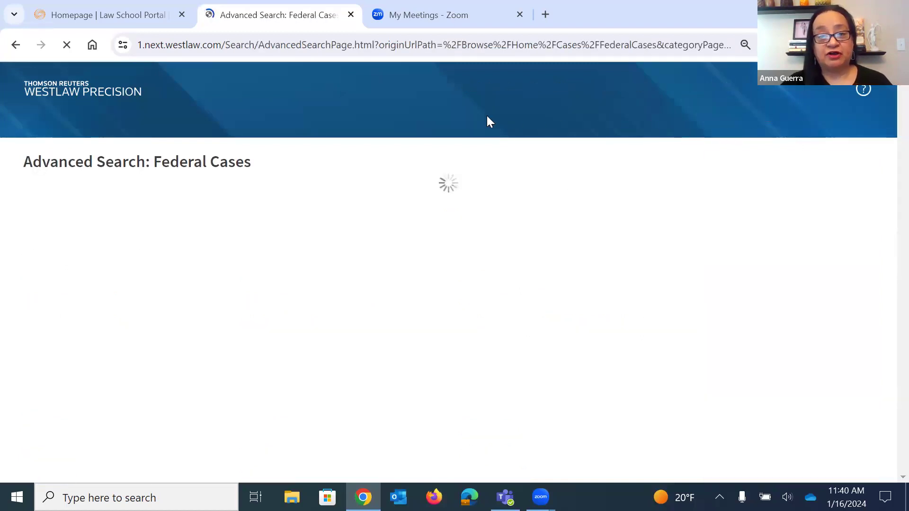
pyautogui.scroll(-5, 740, 258)
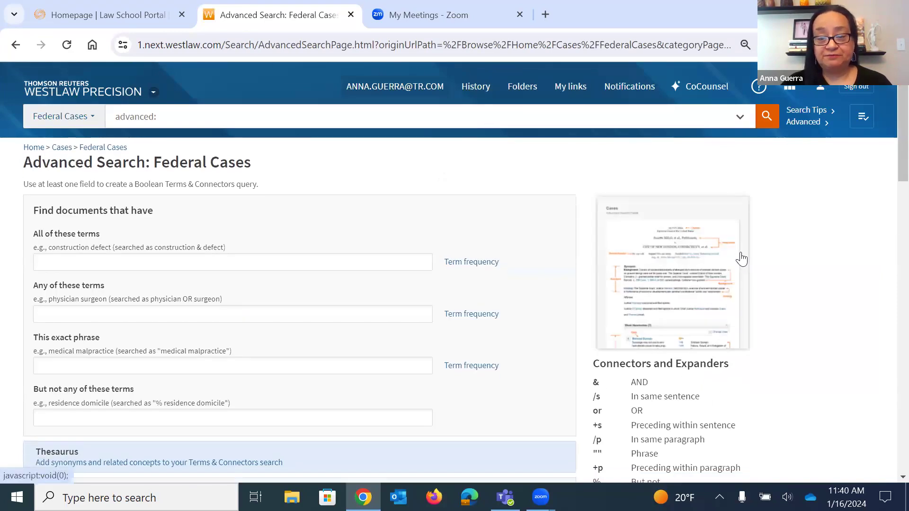
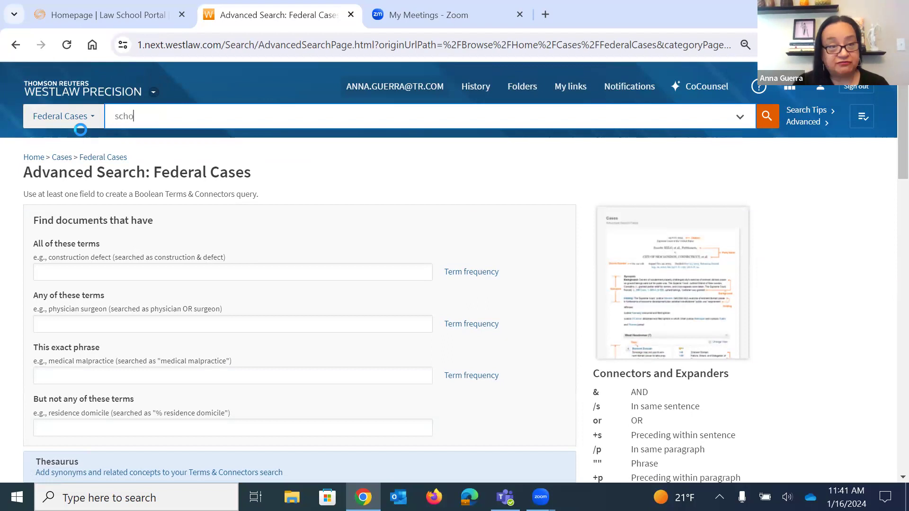
pyautogui.write('t speech')
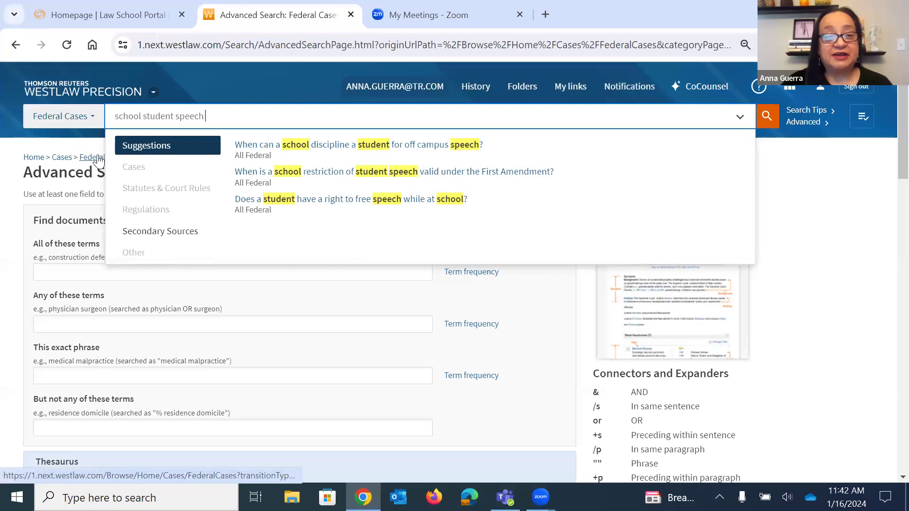
pyautogui.click(767, 119)
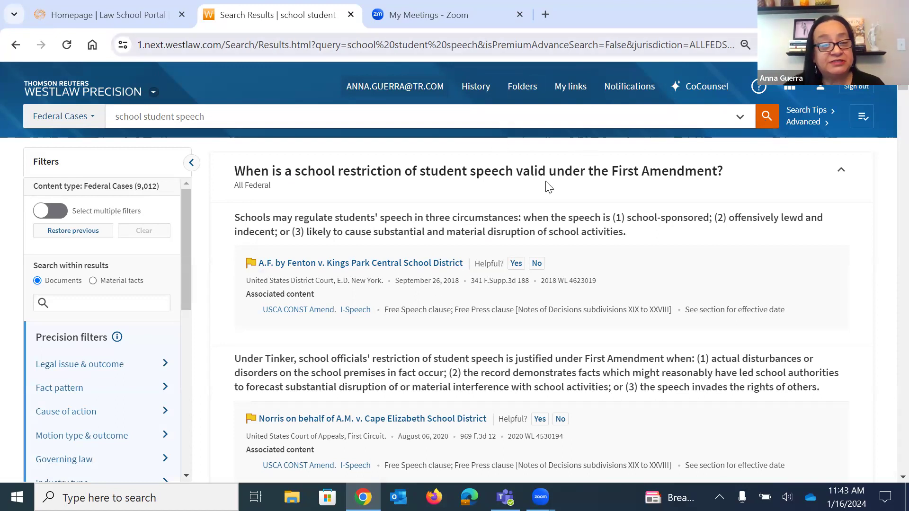
pyautogui.scroll(-1, 422, 288)
pyautogui.scroll(-9, 422, 289)
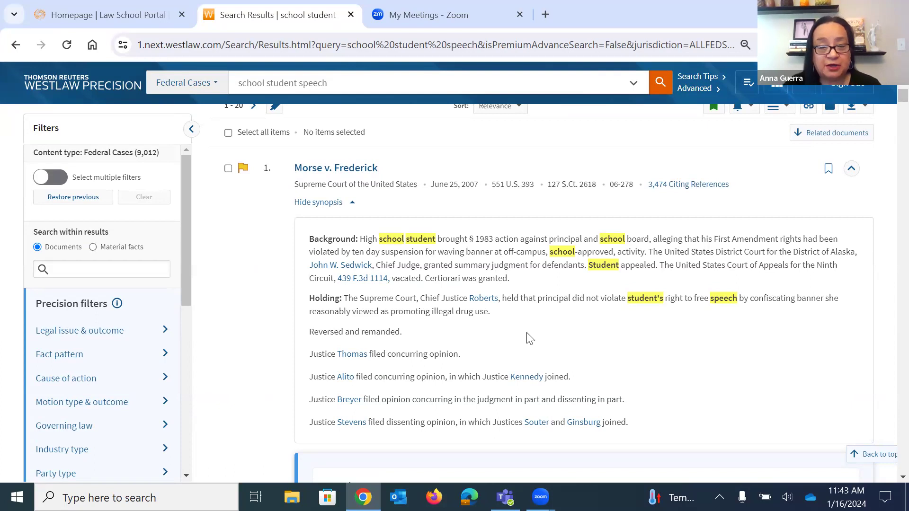
# Step: Search within the document results for the exact phrase "social media"
pyautogui.click(128, 268)
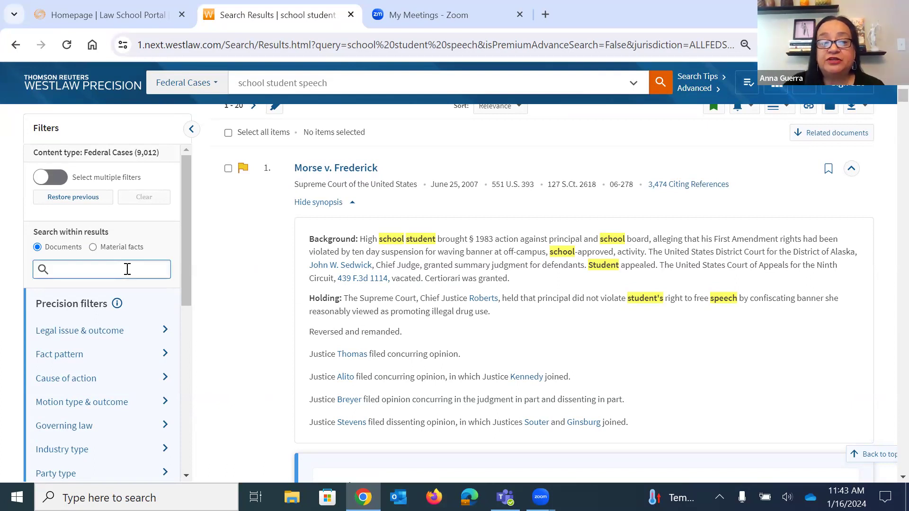
pyautogui.click(127, 269)
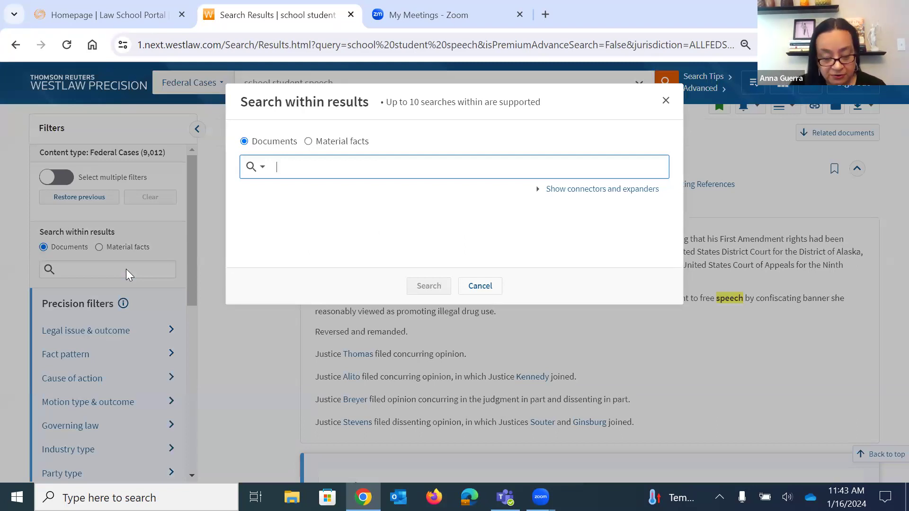
pyautogui.write('"social media"')
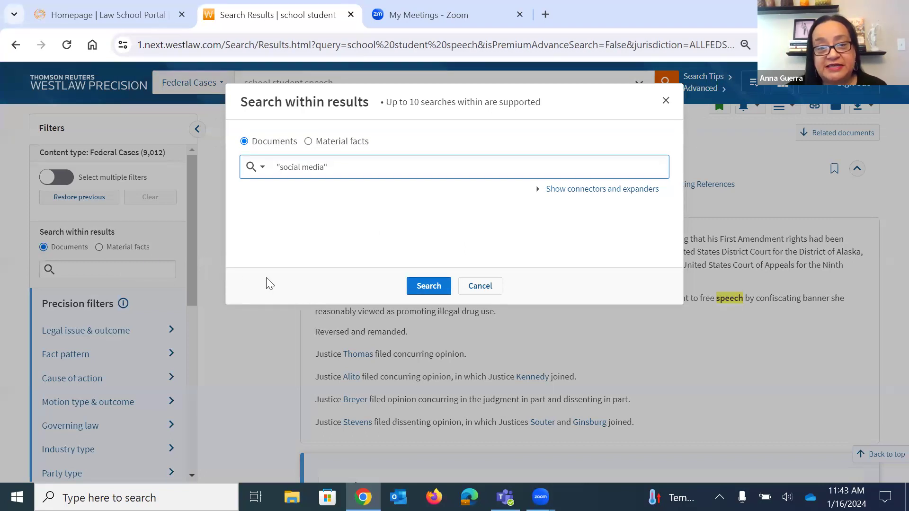
pyautogui.click(428, 286)
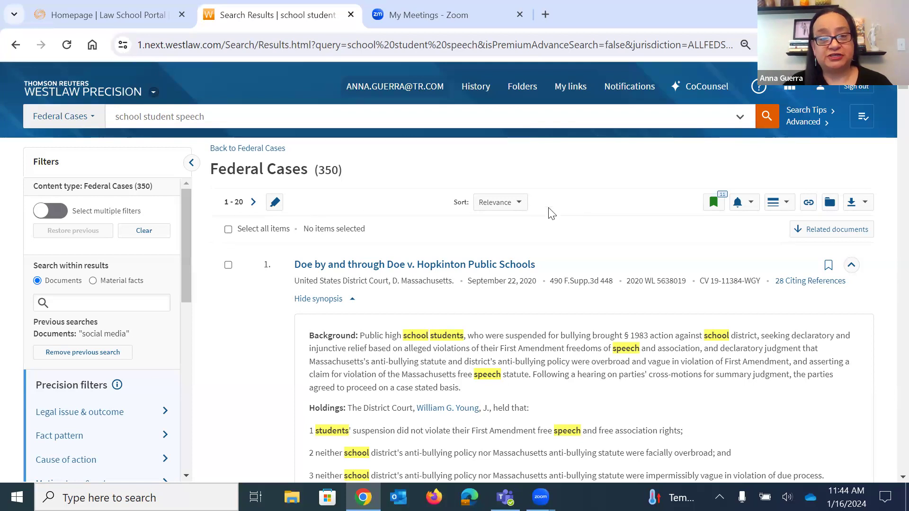
# Step: Return to Federal Cases and open its advanced search to examine the connectors, expanders and document fields
pyautogui.click(254, 150)
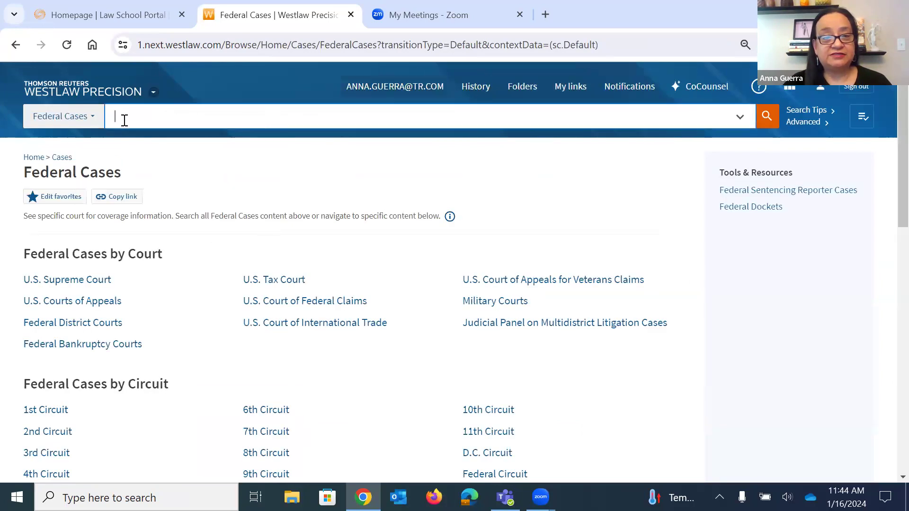
pyautogui.click(803, 122)
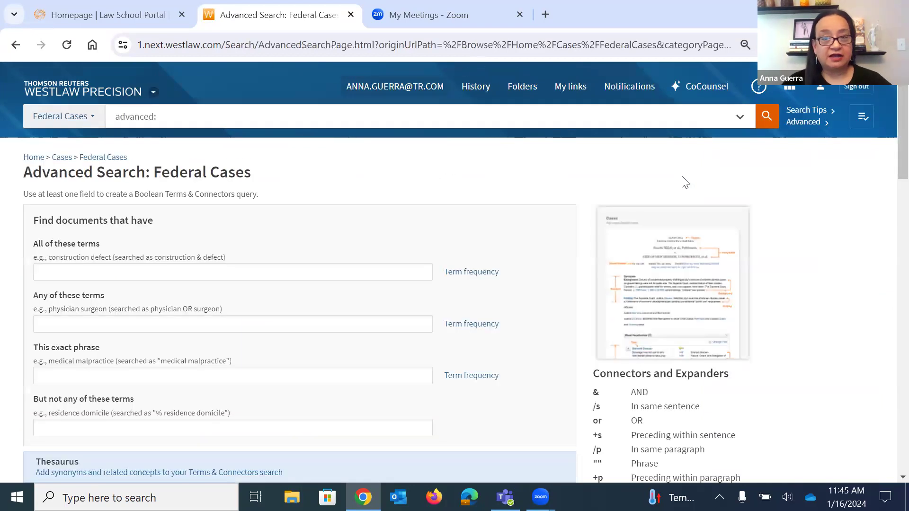
pyautogui.scroll(-2, 762, 305)
pyautogui.scroll(-3, 772, 303)
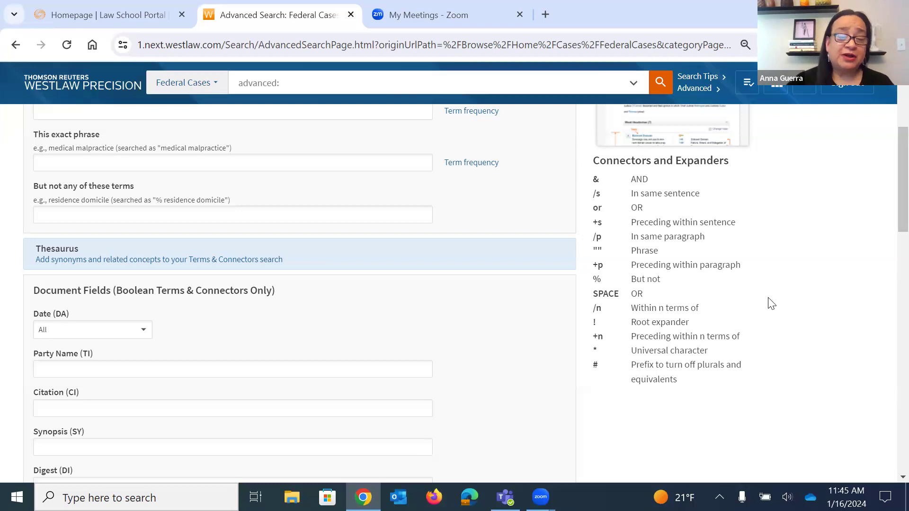
# Step: Run the Boolean search school & student /p speech across federal cases and look over the results
pyautogui.click(397, 84)
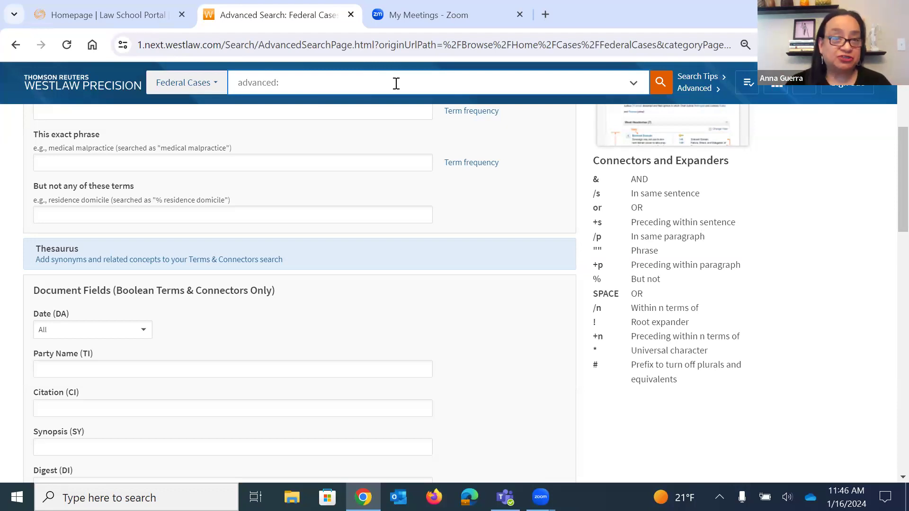
pyautogui.write('sch')
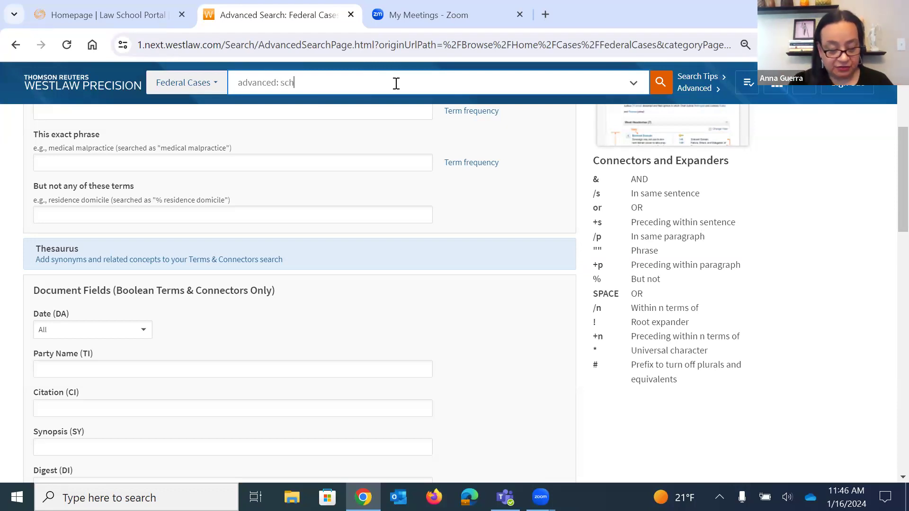
pyautogui.write('ool & ')
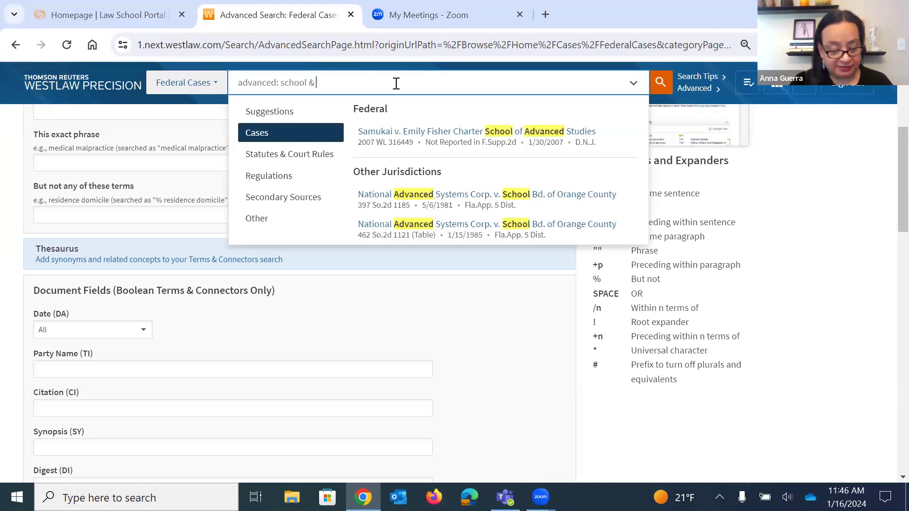
pyautogui.write('student /')
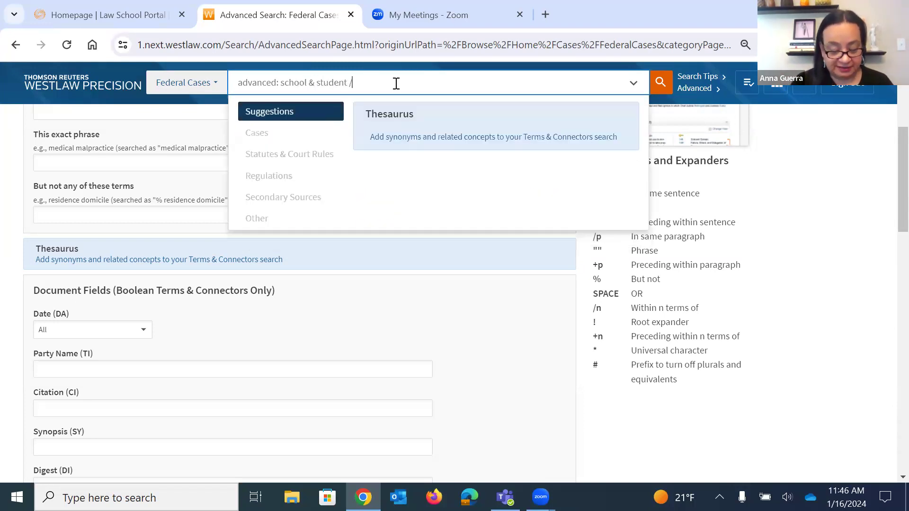
pyautogui.write('p speec')
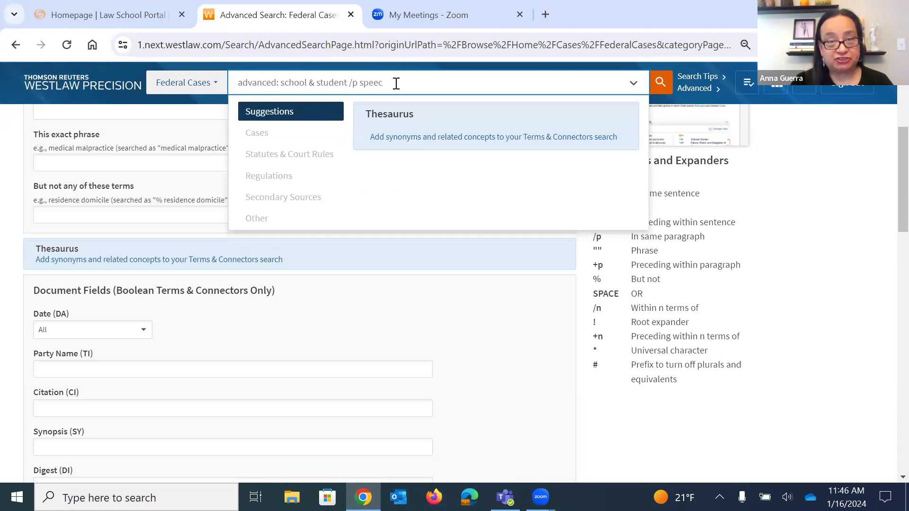
pyautogui.write('h')
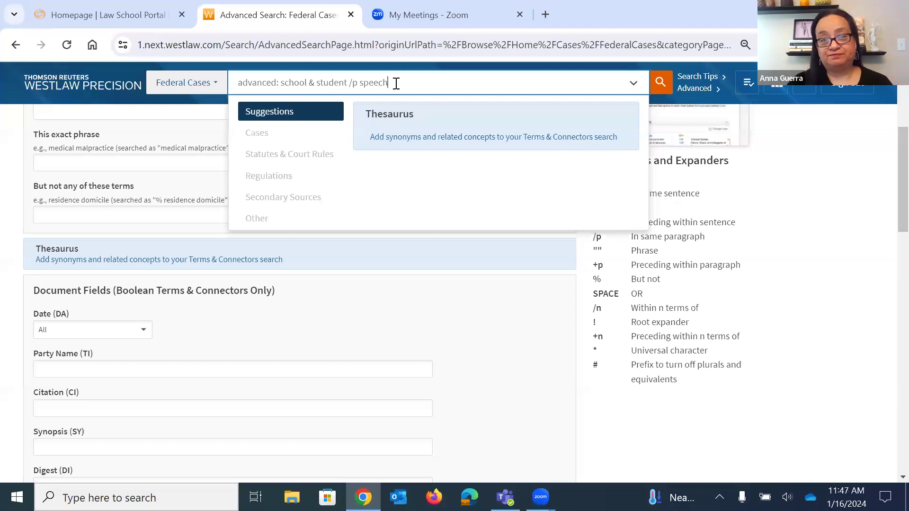
pyautogui.click(662, 84)
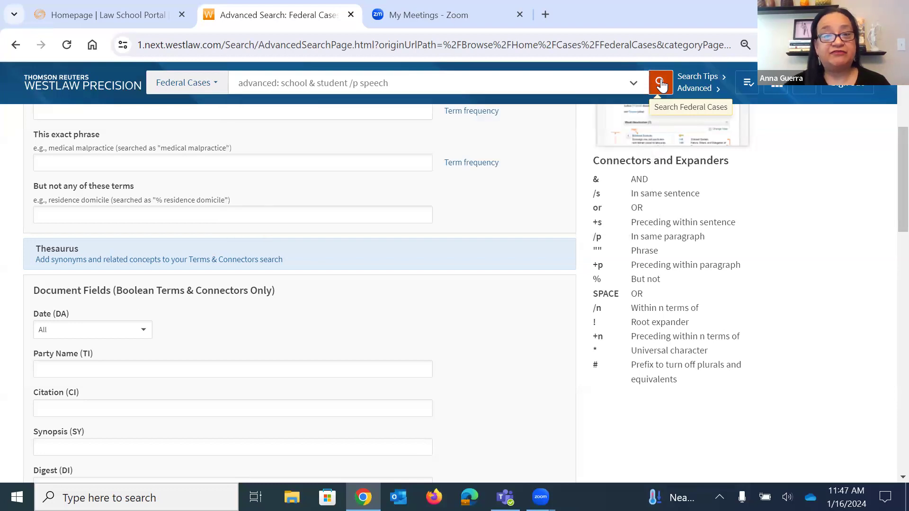
pyautogui.click(661, 85)
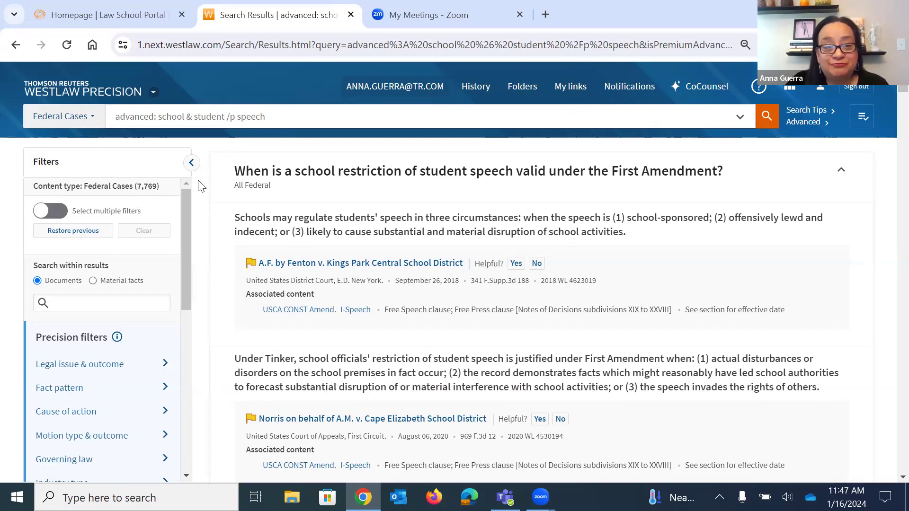
pyautogui.scroll(-2, 252, 202)
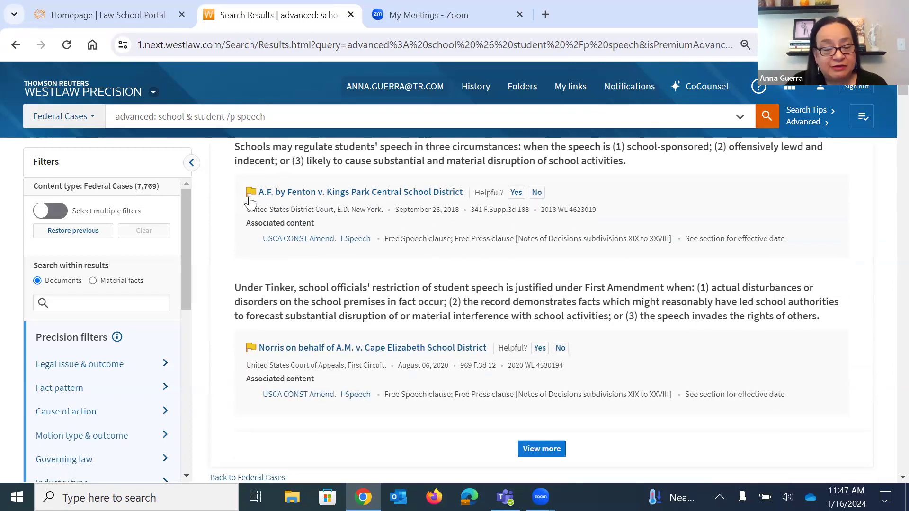
pyautogui.scroll(2, 251, 199)
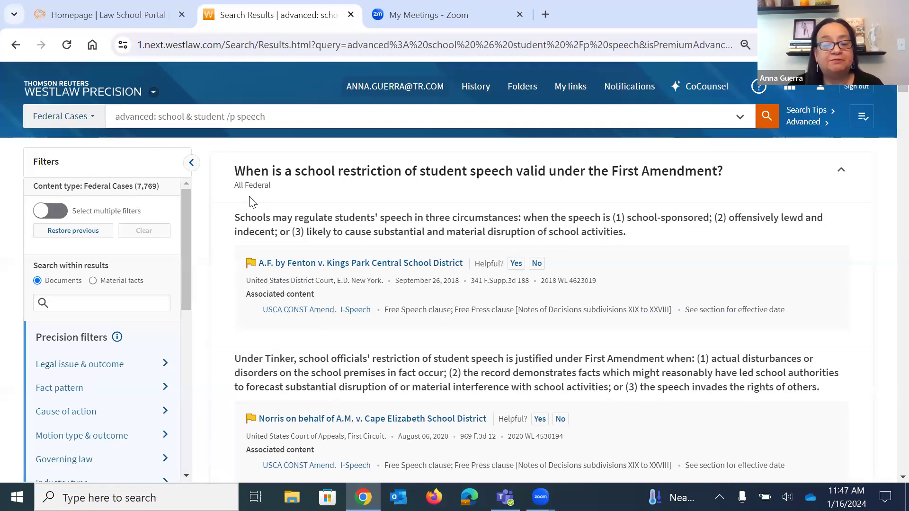
# Step: Replace the & connector with /p and rerun the search as school /p student /p speech
pyautogui.click(239, 116)
pyautogui.press('BackSpace')
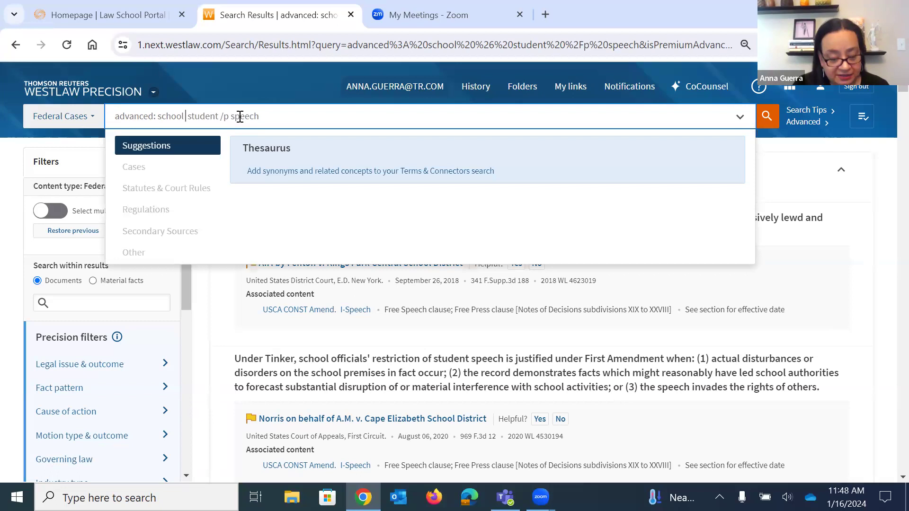
pyautogui.write('/p')
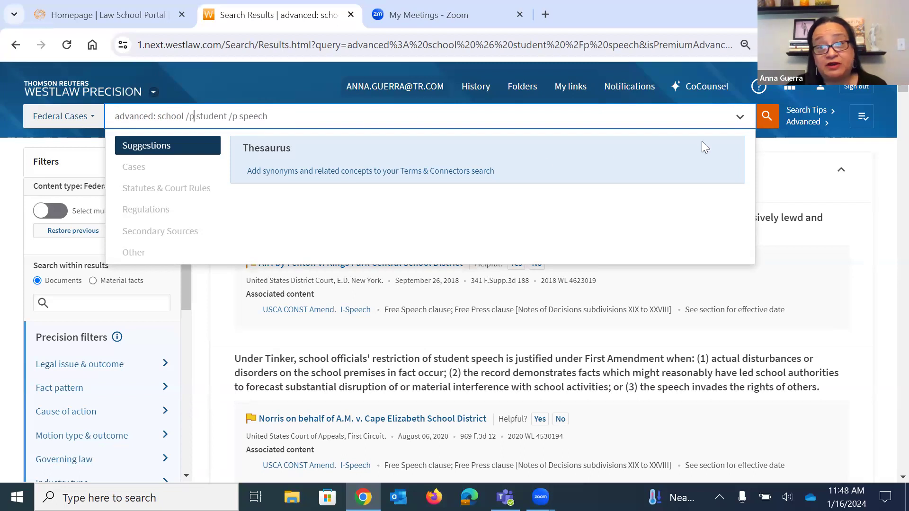
pyautogui.click(763, 121)
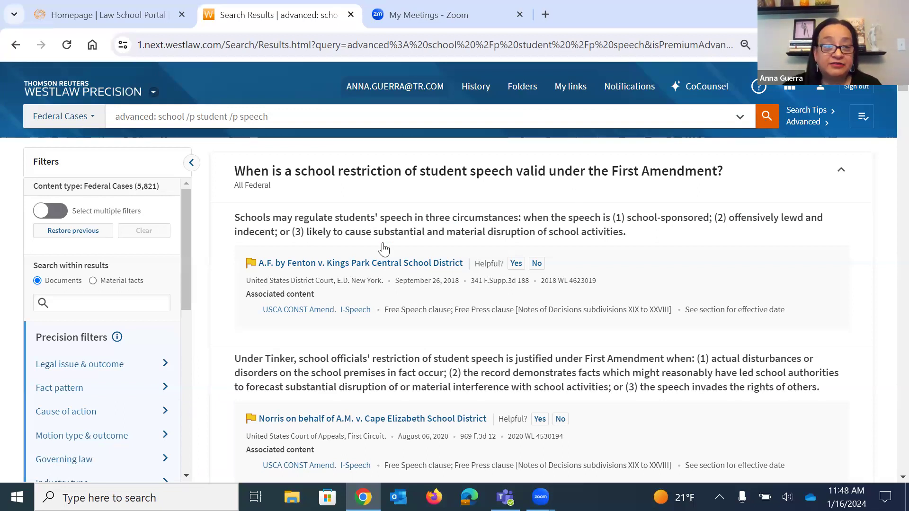
pyautogui.click(150, 303)
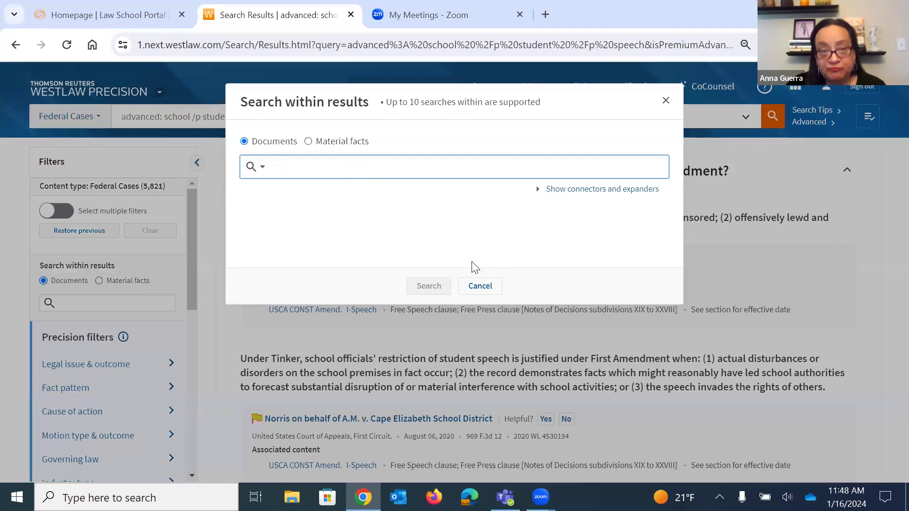
pyautogui.click(480, 285)
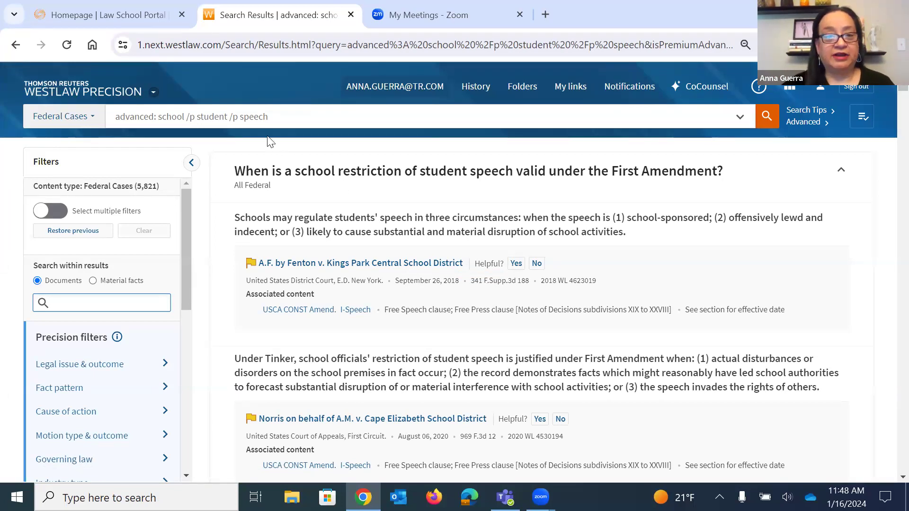
# Step: Clear the query, go back to the Federal Cases page and open its advanced search form
pyautogui.click(270, 113)
pyautogui.hotkey('ctrl', 'a')
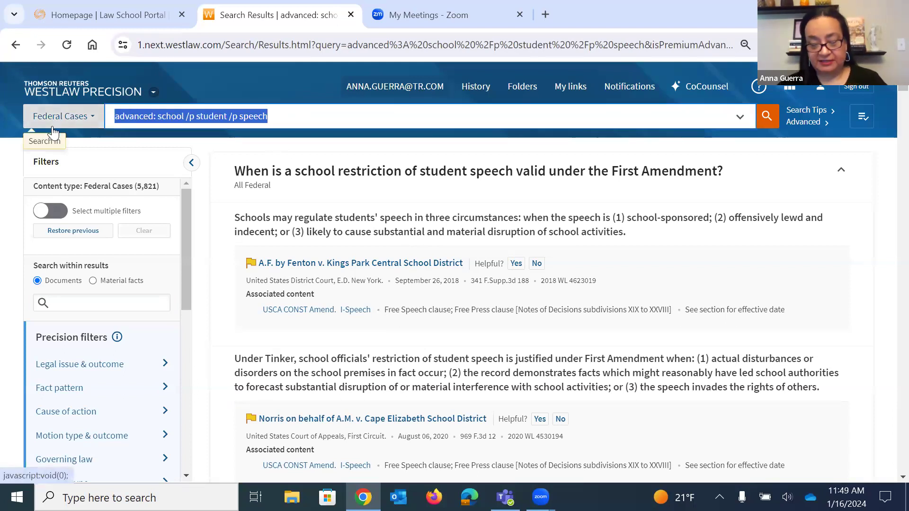
pyautogui.press('BackSpace')
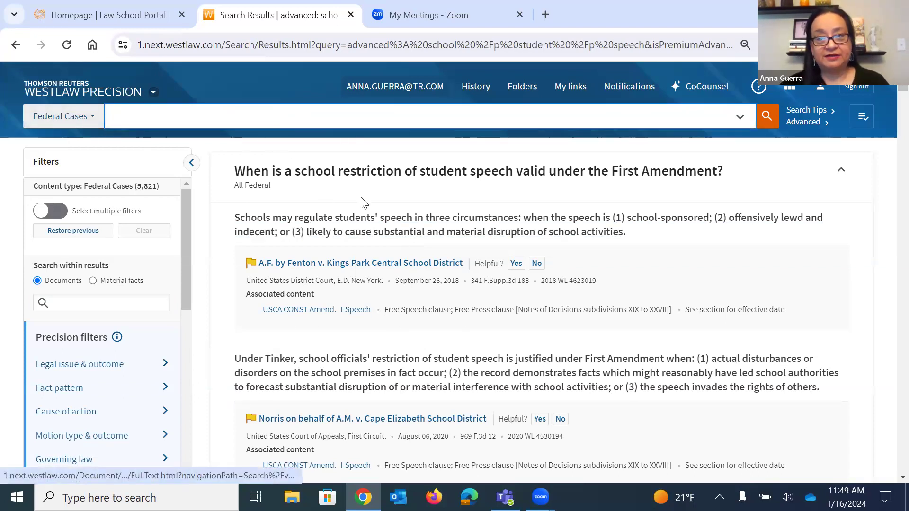
pyautogui.click(79, 125)
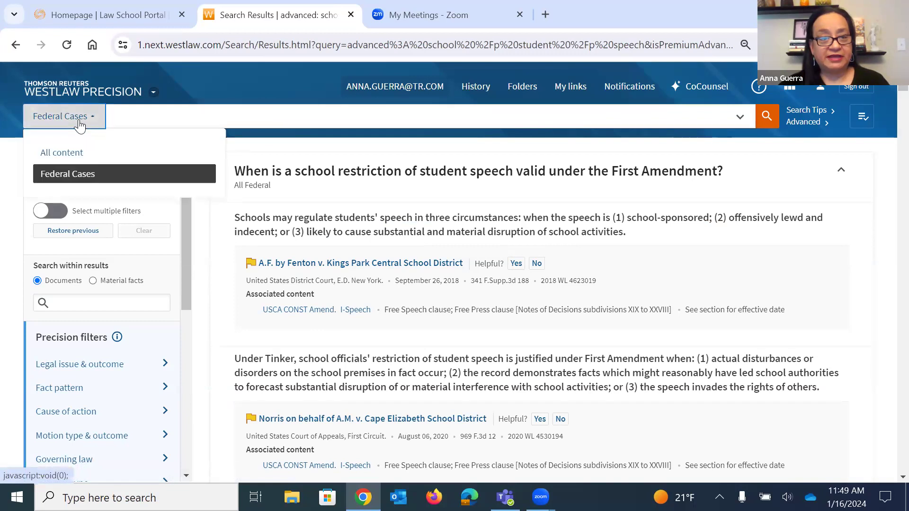
pyautogui.click(75, 234)
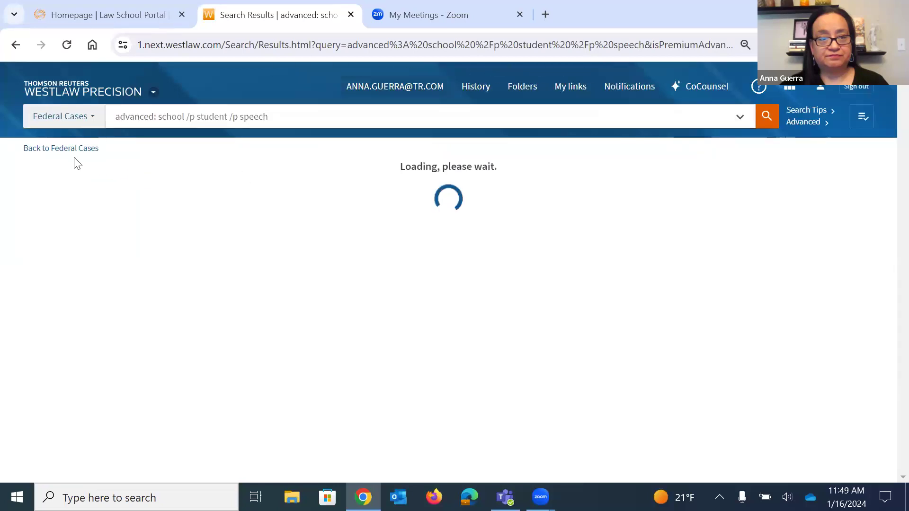
pyautogui.click(76, 149)
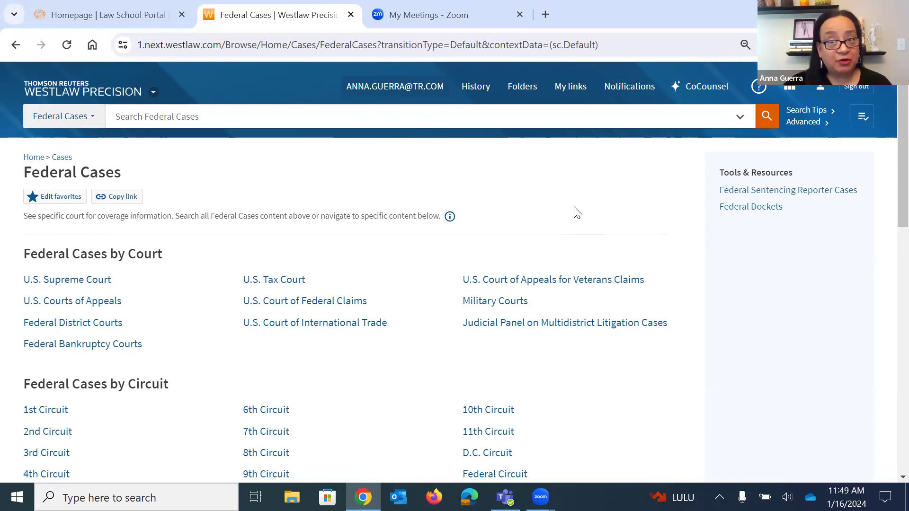
pyautogui.click(802, 122)
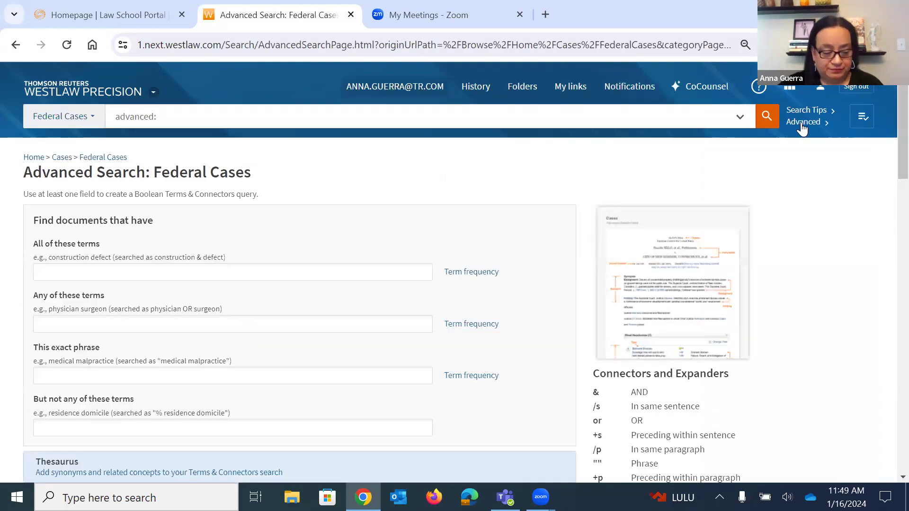
# Step: Open the annotated sample case, examine its labelled search fields from citation and synopsis to digest and headnotes, and close it
pyautogui.click(674, 261)
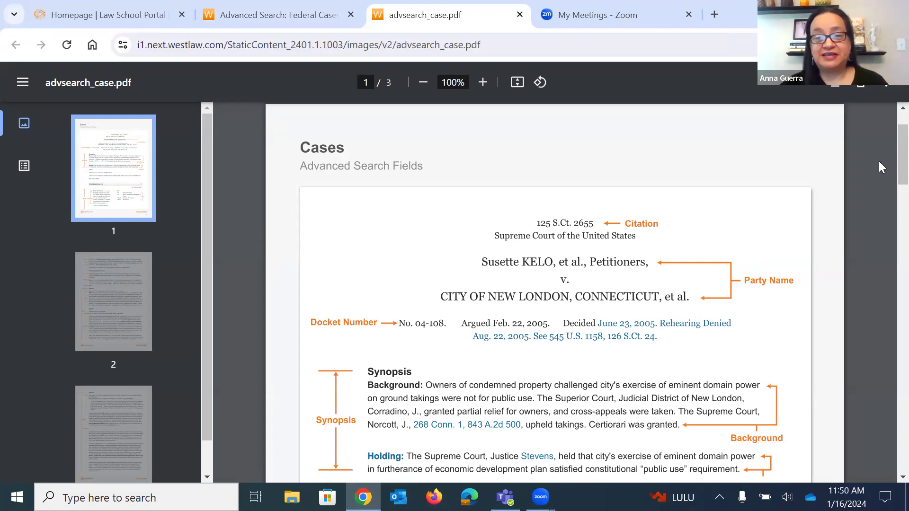
pyautogui.scroll(-1, 899, 150)
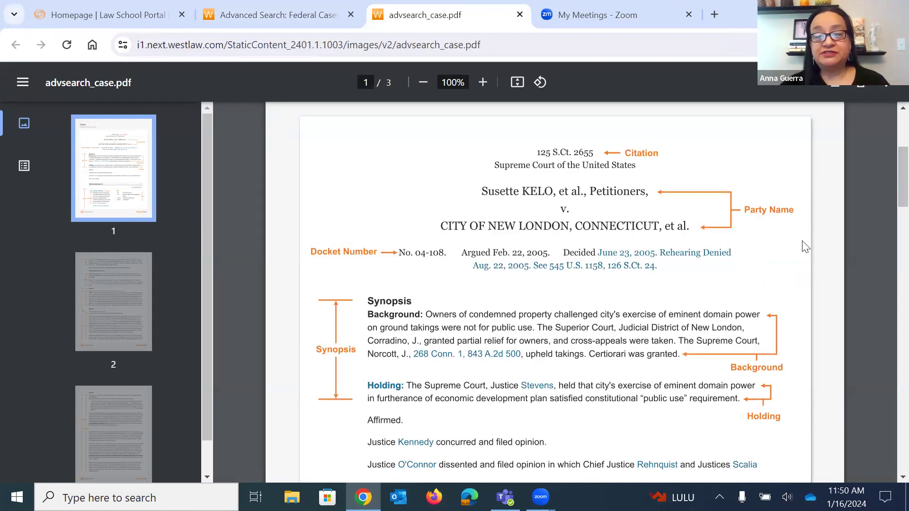
pyautogui.scroll(-2, 888, 152)
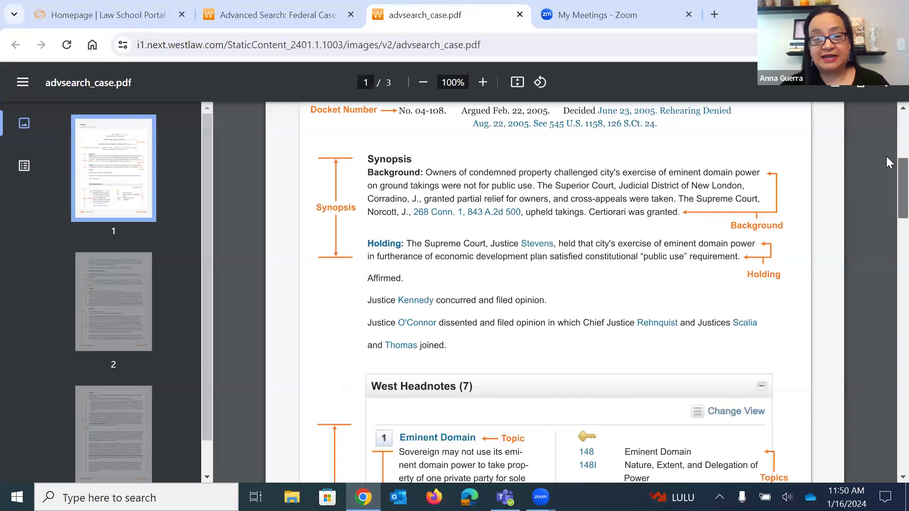
pyautogui.scroll(-1, 388, 144)
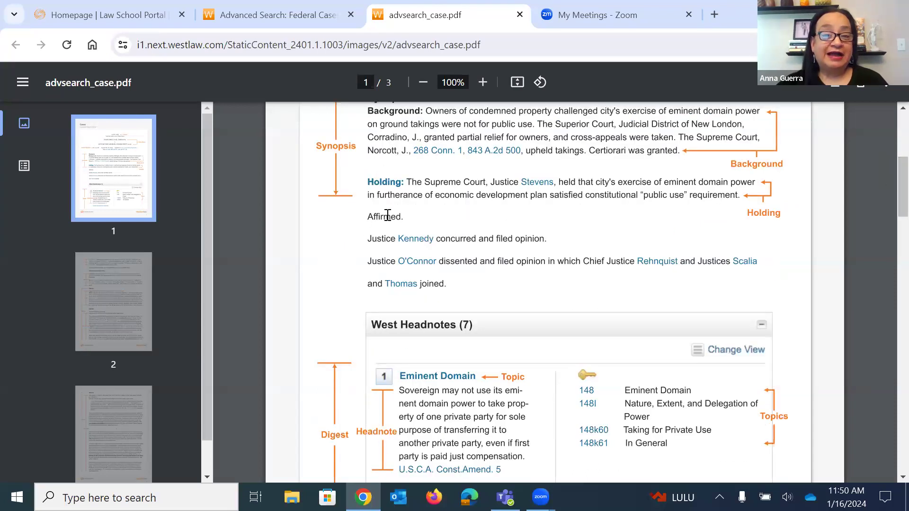
pyautogui.scroll(3, 354, 241)
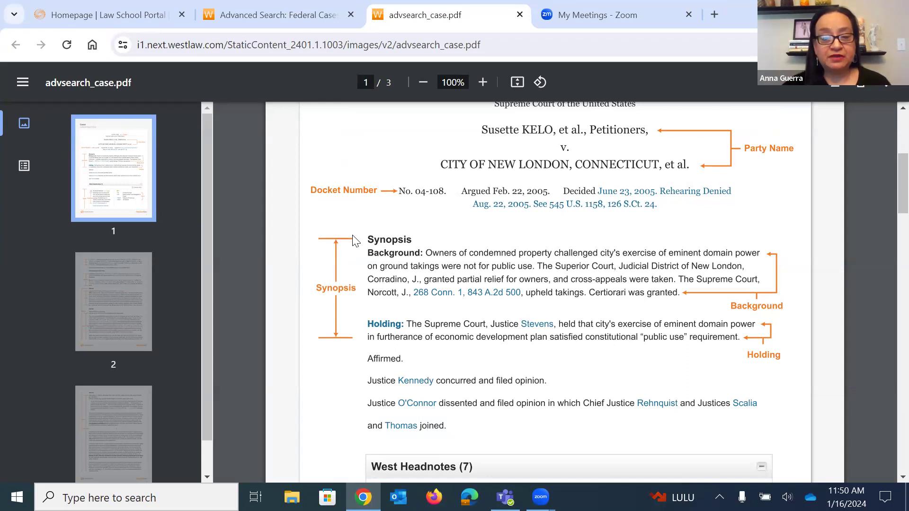
pyautogui.scroll(-5, 891, 311)
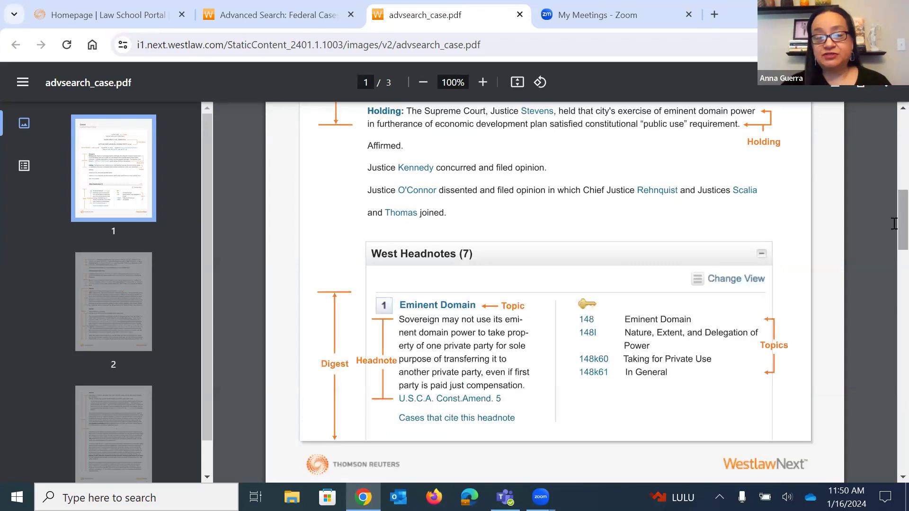
pyautogui.scroll(-3, 888, 223)
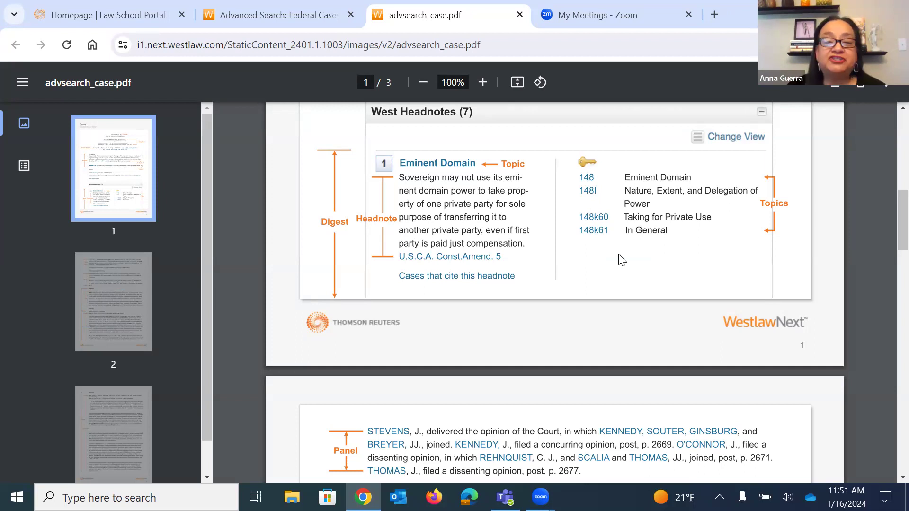
pyautogui.click(519, 14)
pyautogui.click(437, 143)
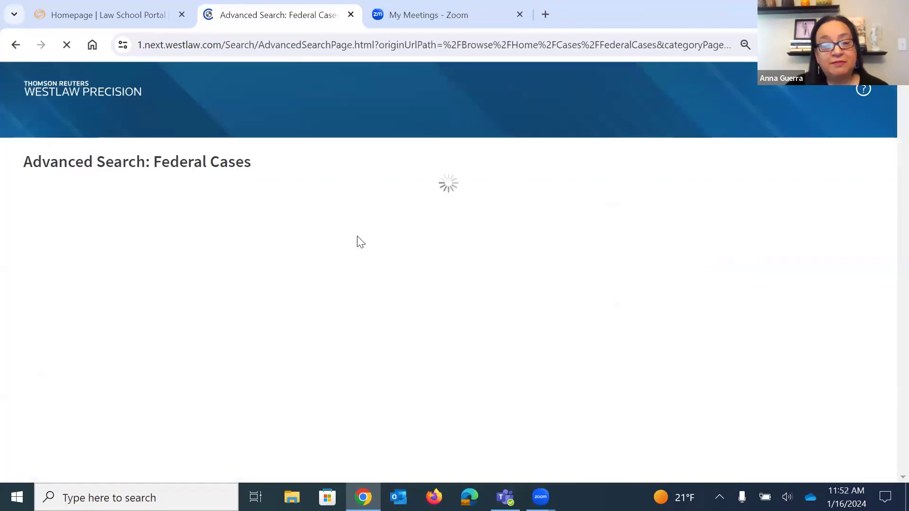
# Step: Search the Synopsis/Digest (SY,DI) document field of federal cases for school /p student /p speech
pyautogui.scroll(-6, 357, 242)
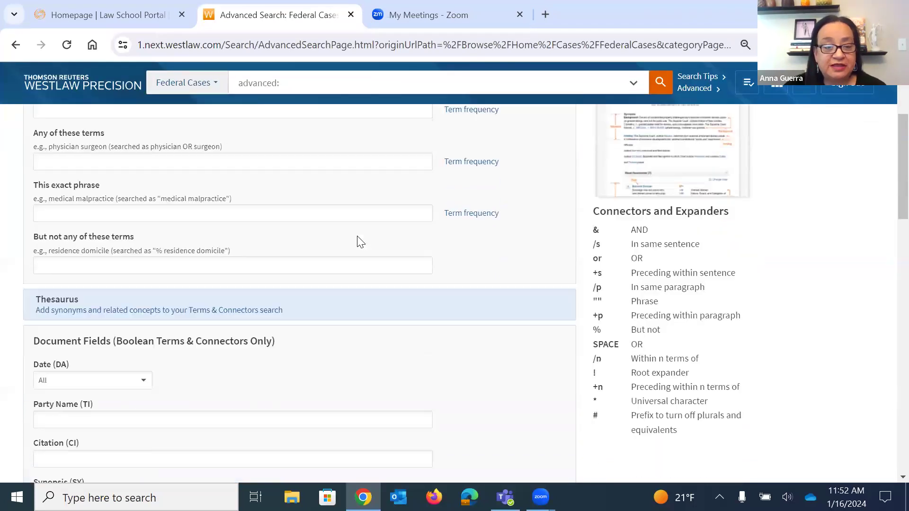
pyautogui.scroll(-1, 360, 242)
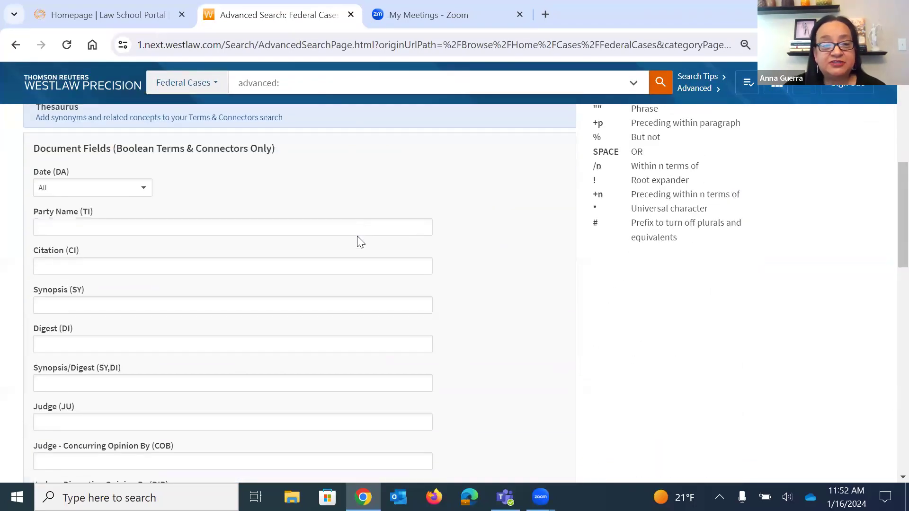
pyautogui.scroll(-1, 360, 242)
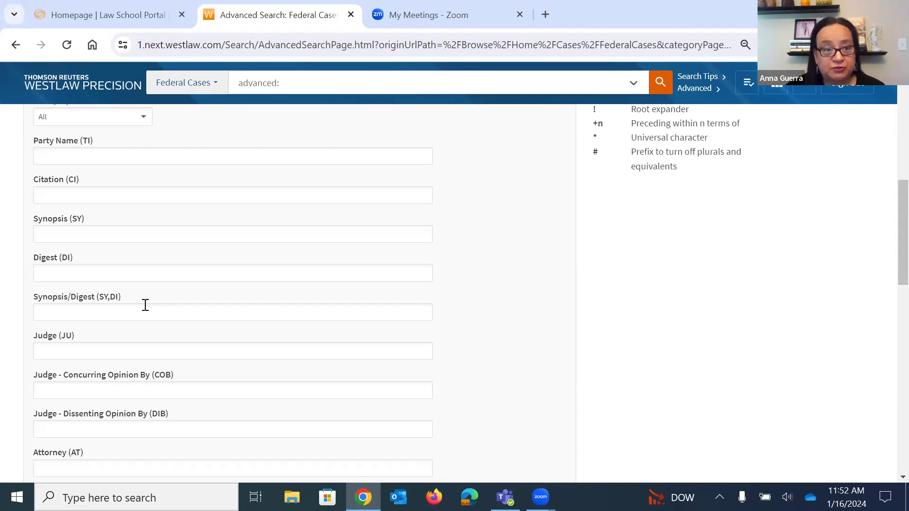
pyautogui.click(143, 309)
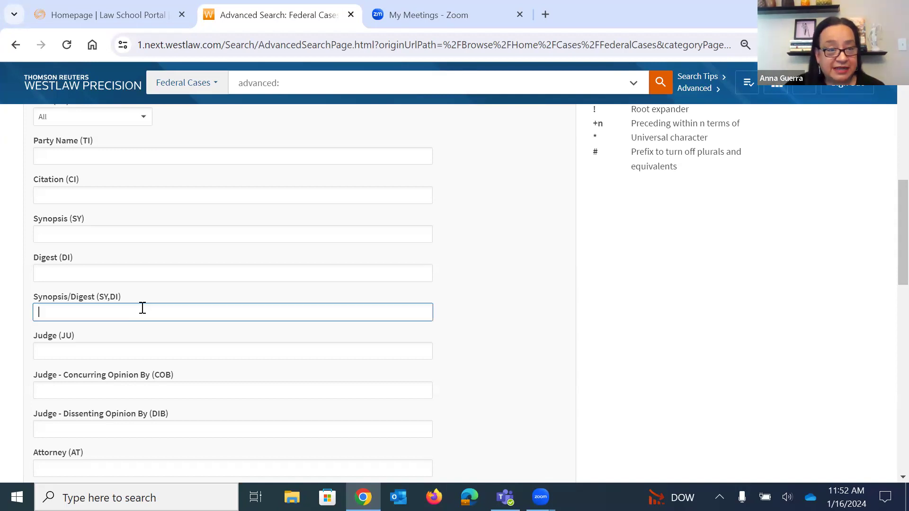
pyautogui.write('school /p student /p speech')
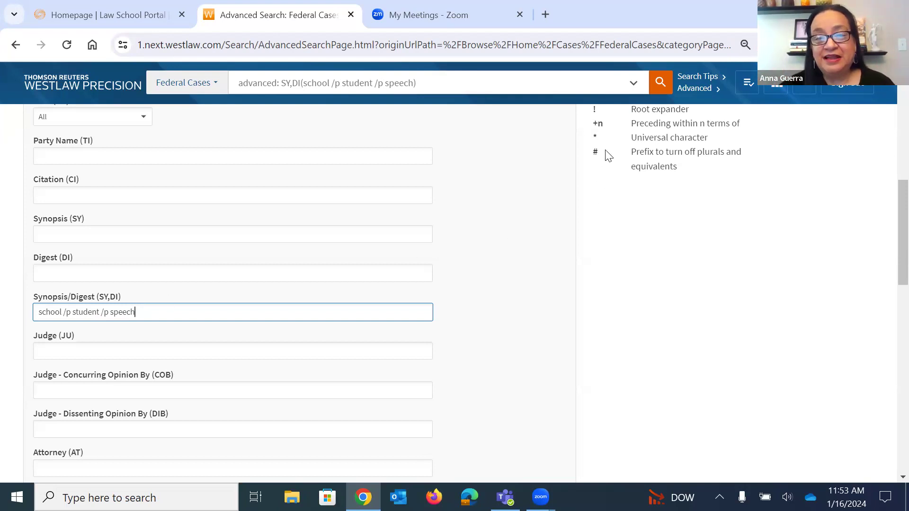
pyautogui.click(661, 83)
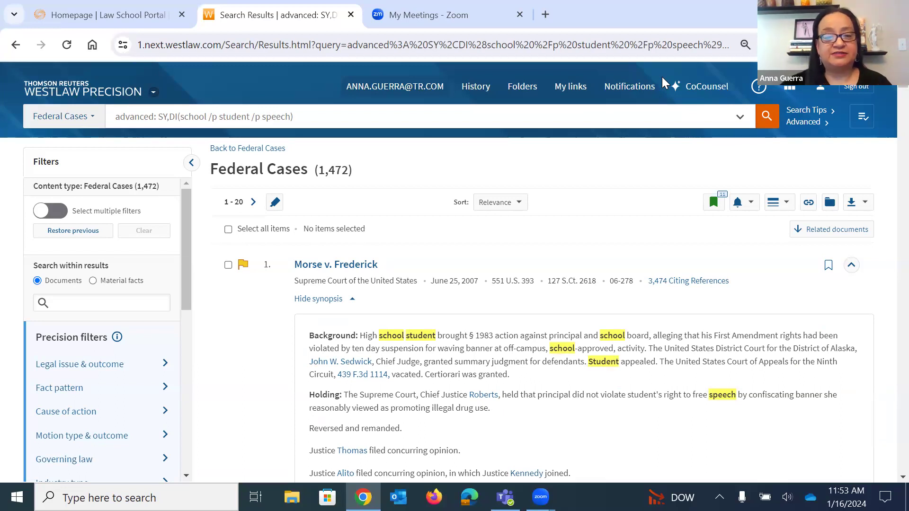
# Step: Open Morse v. Frederick, jump to the first highlighted search term, and review the synopsis and West headnotes through headnote 4
pyautogui.click(356, 270)
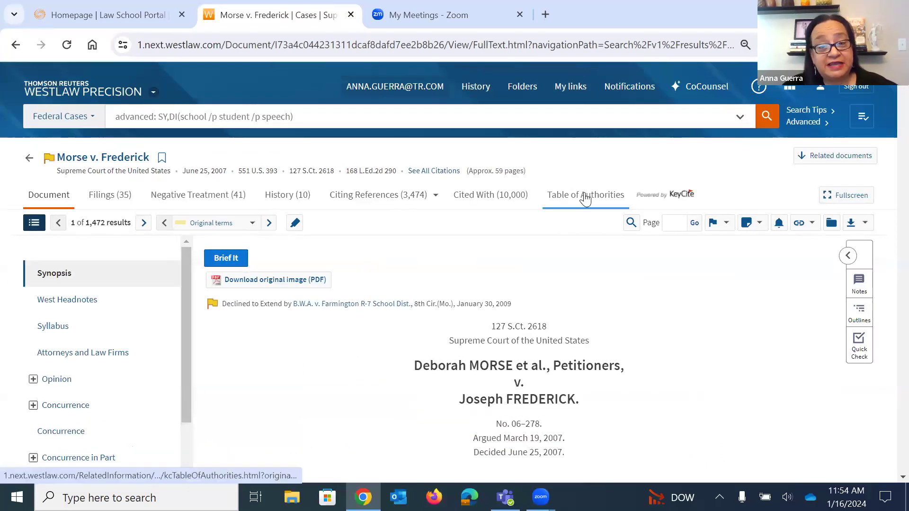
pyautogui.moveTo(358, 203)
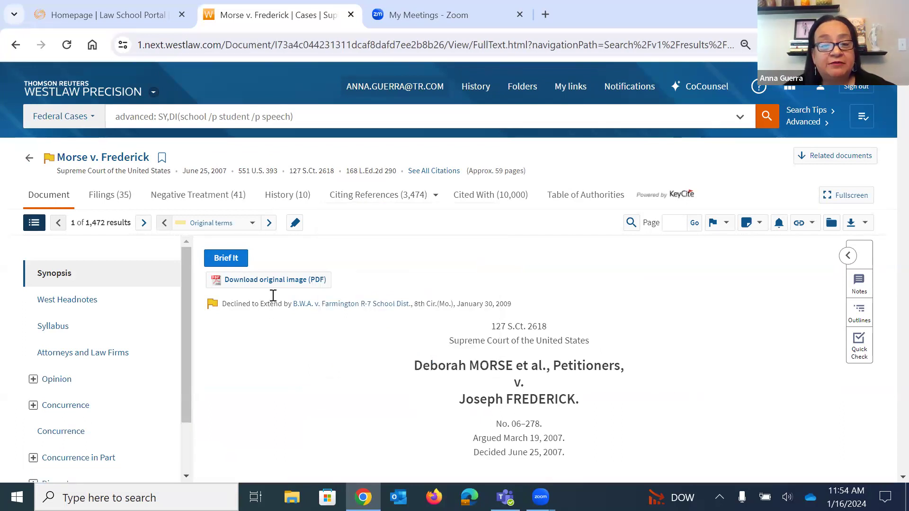
pyautogui.click(269, 222)
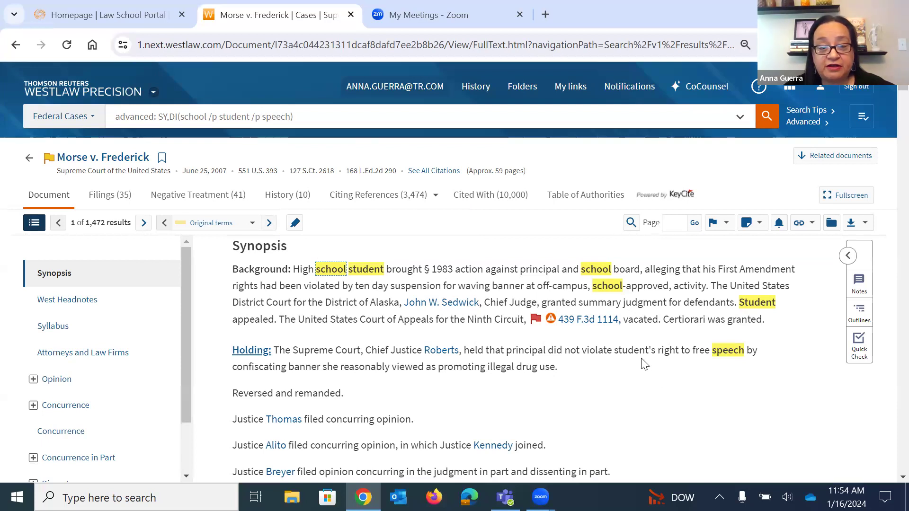
pyautogui.scroll(-3, 646, 361)
pyautogui.scroll(-3, 643, 355)
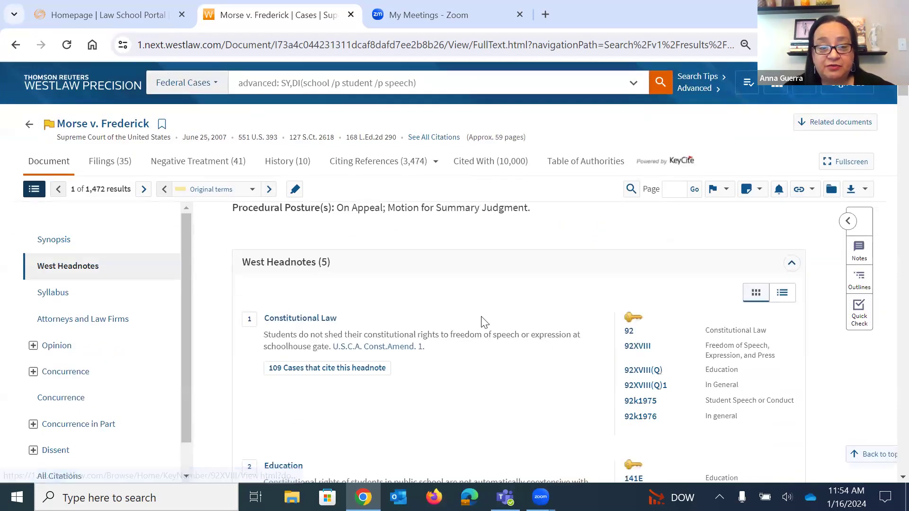
pyautogui.scroll(-3, 482, 320)
pyautogui.scroll(-3, 484, 320)
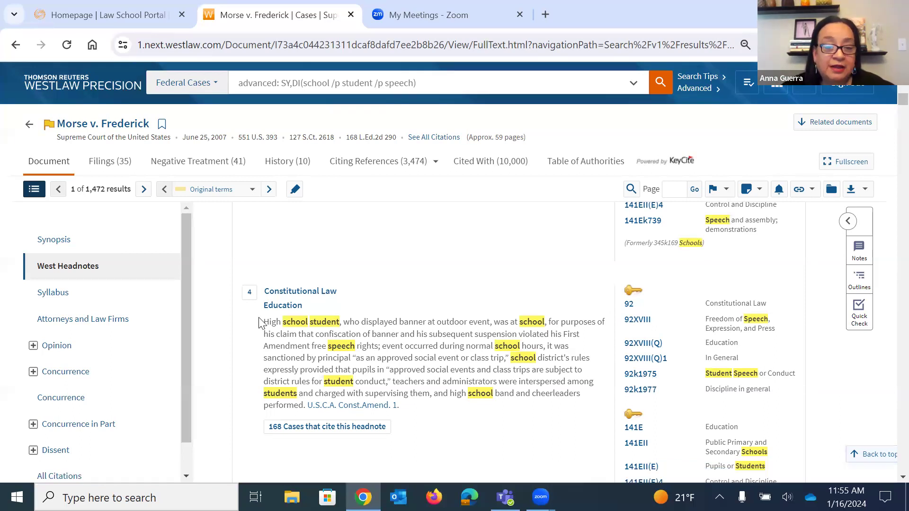
# Step: Follow headnote 4 to its passage in the opinion, read the surrounding text, and return to the search results
pyautogui.click(250, 296)
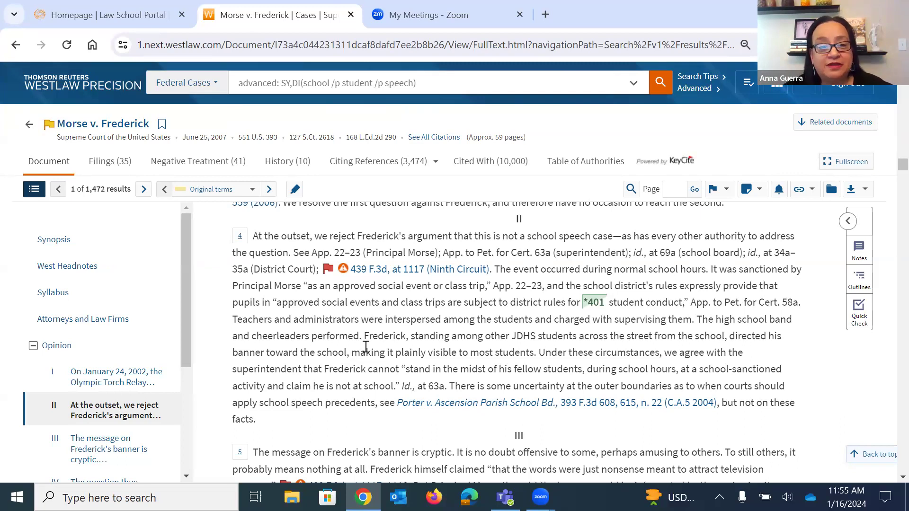
pyautogui.scroll(2, 366, 347)
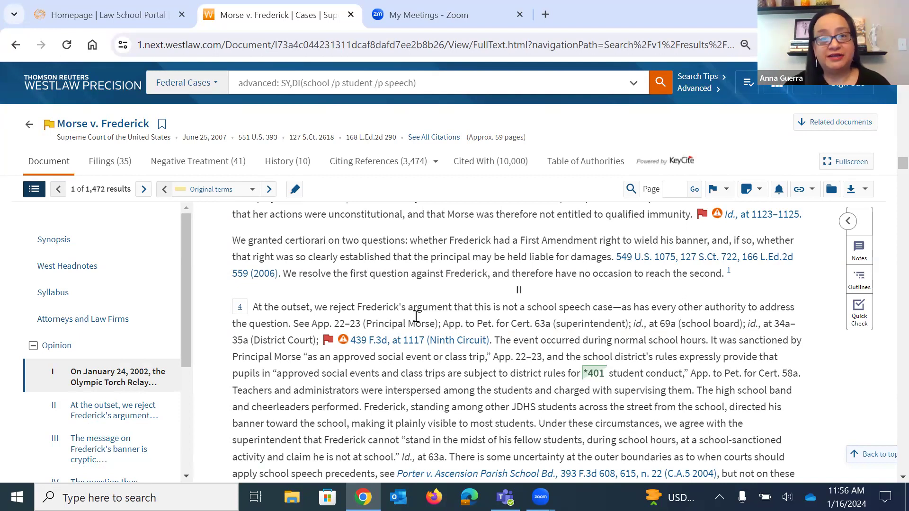
pyautogui.scroll(1, 416, 316)
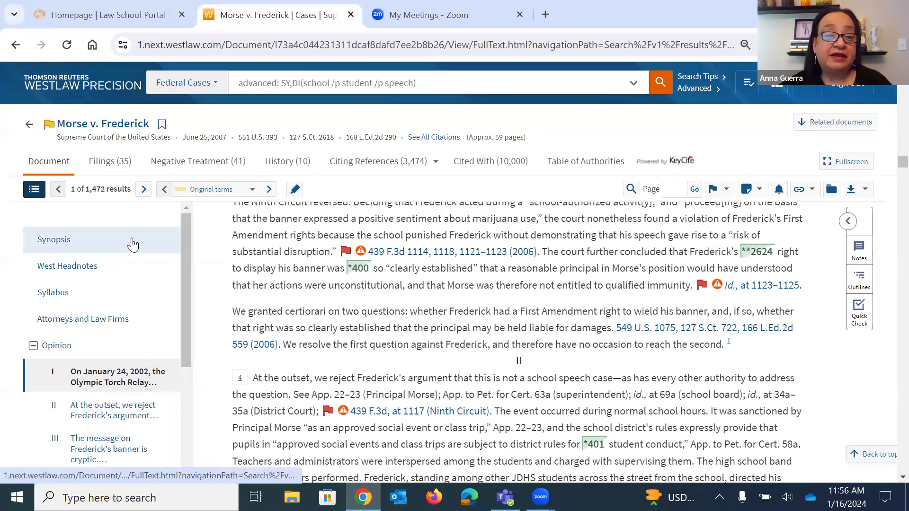
pyautogui.scroll(6, 131, 244)
pyautogui.click(29, 124)
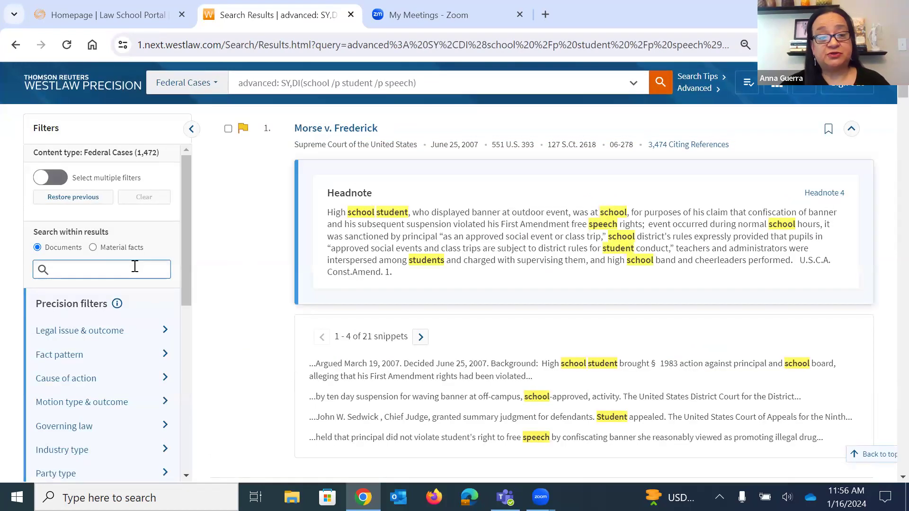
pyautogui.click(134, 267)
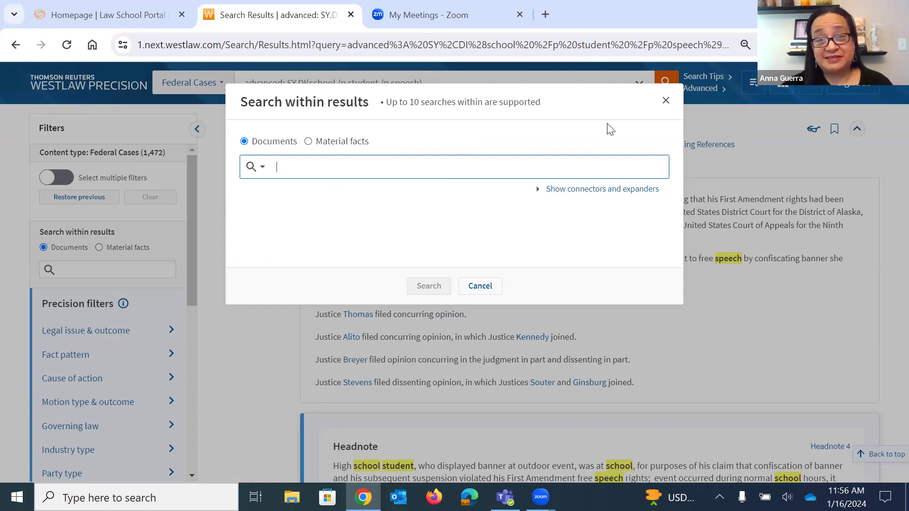
pyautogui.click(666, 100)
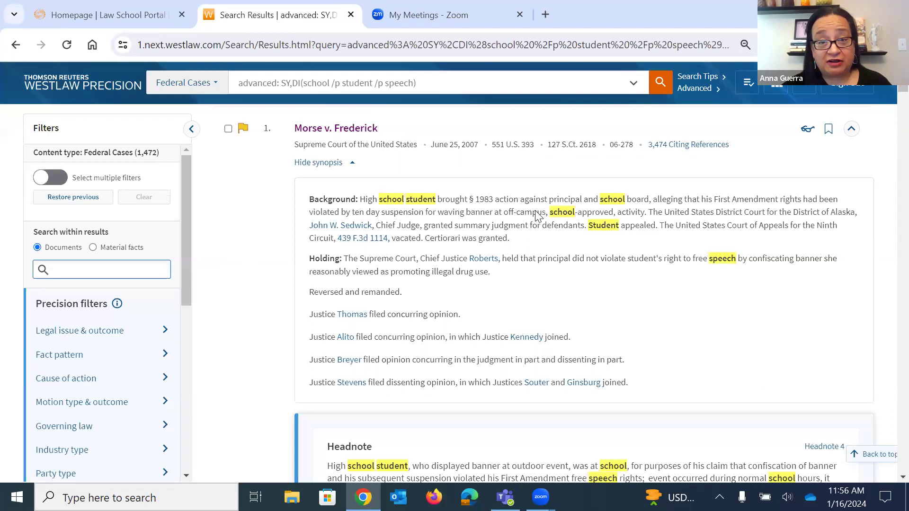
pyautogui.scroll(3, 568, 232)
pyautogui.scroll(-2, 529, 361)
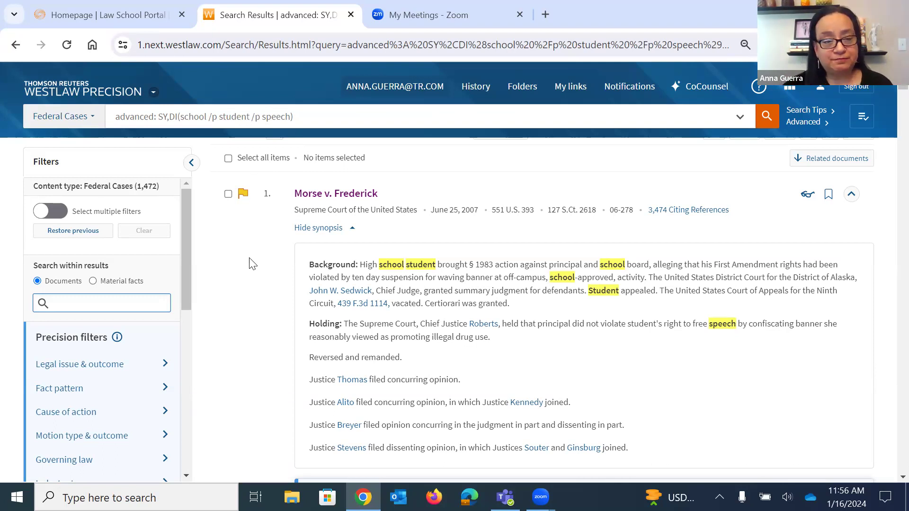
# Step: Go back from the Synopsis/Digest results to the Federal Cases page and open its advanced search form
pyautogui.scroll(2, 250, 261)
pyautogui.click(251, 149)
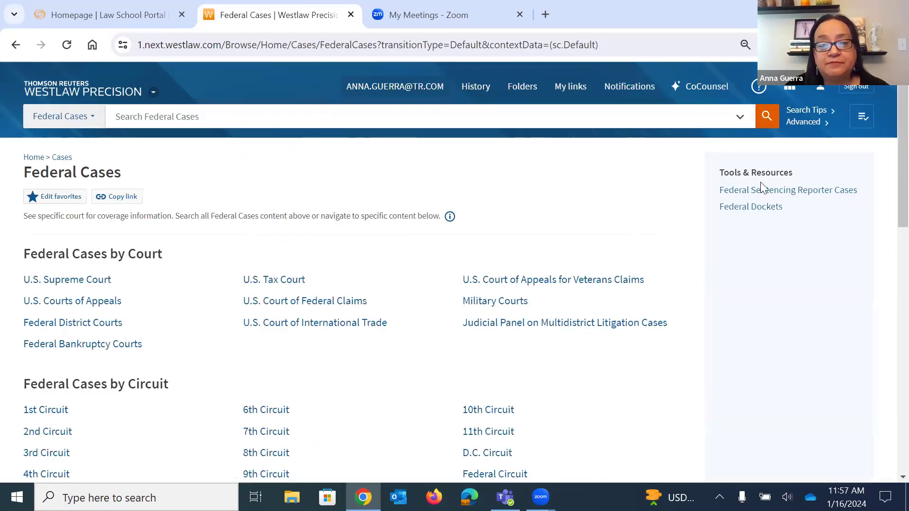
pyautogui.click(795, 122)
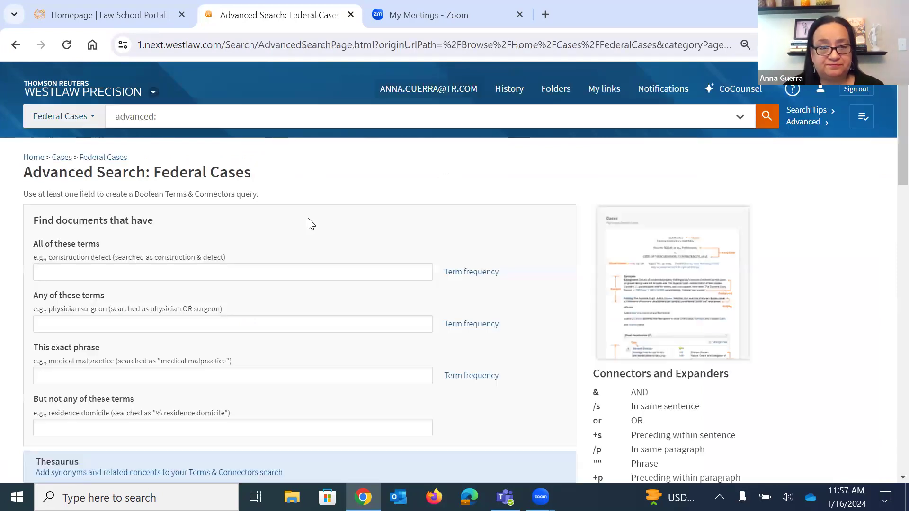
# Step: Search the Words & Phrases (WP) document field of federal cases for speech
pyautogui.scroll(-6, 307, 221)
pyautogui.scroll(-12, 306, 217)
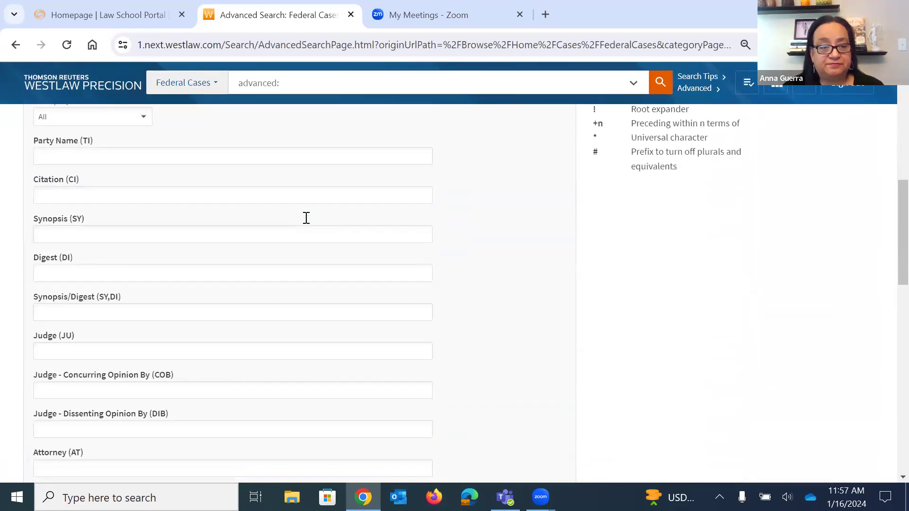
pyautogui.scroll(-6, 307, 222)
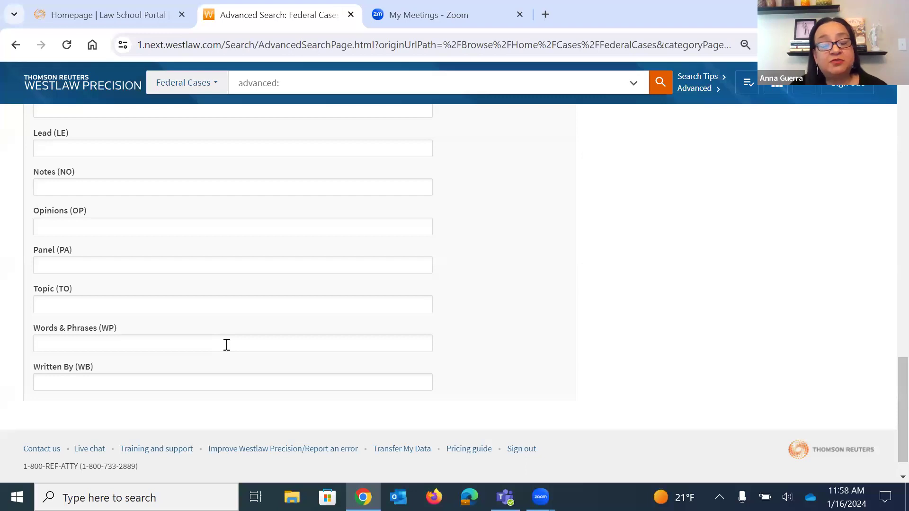
pyautogui.click(226, 346)
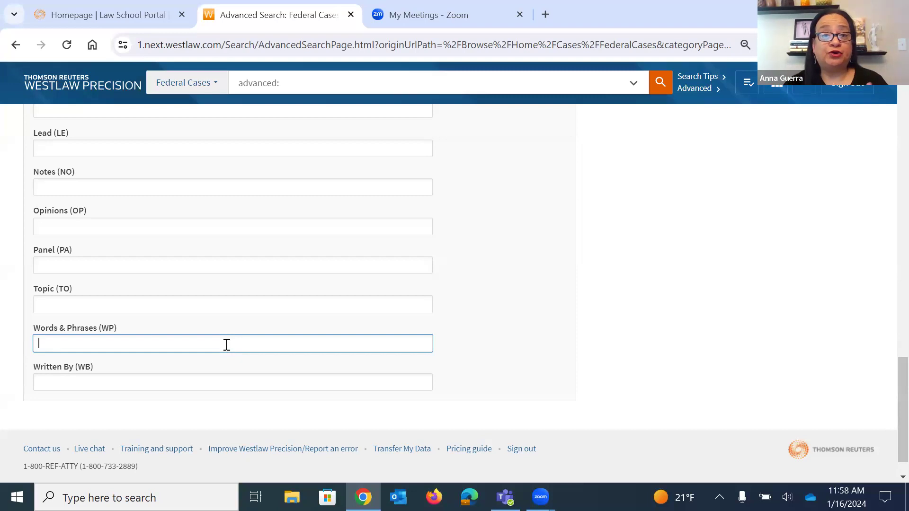
pyautogui.write('speech')
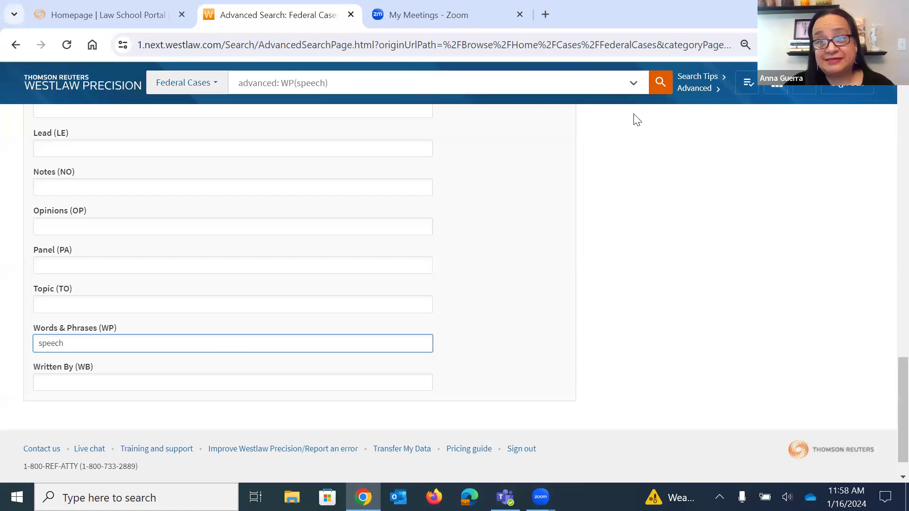
pyautogui.click(660, 86)
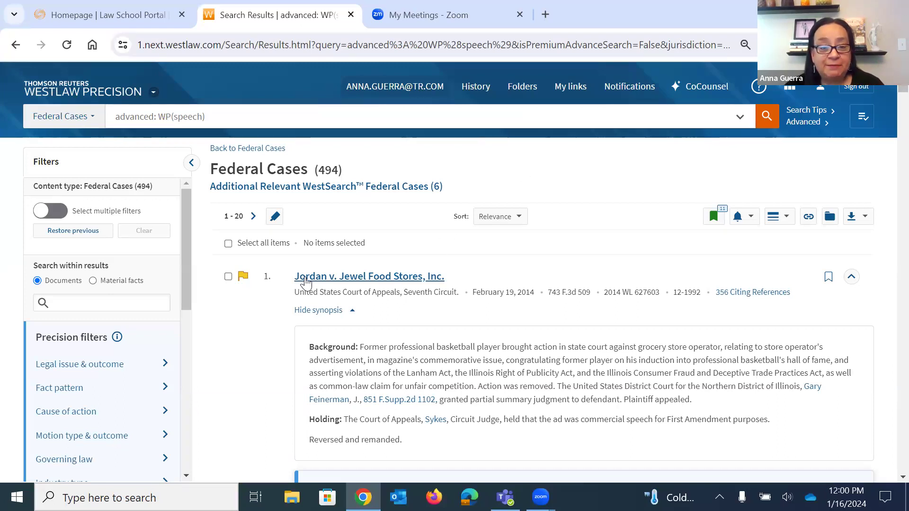
# Step: Open Jordan v. Jewel Food Stores, Inc., trace the highlighted term from headnote 7 into the opinion, and return to the results
pyautogui.click(359, 279)
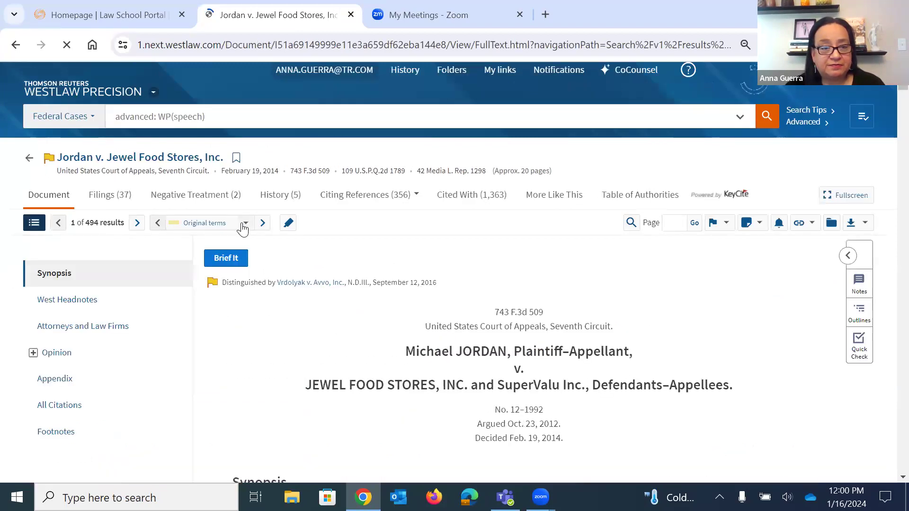
pyautogui.click(262, 223)
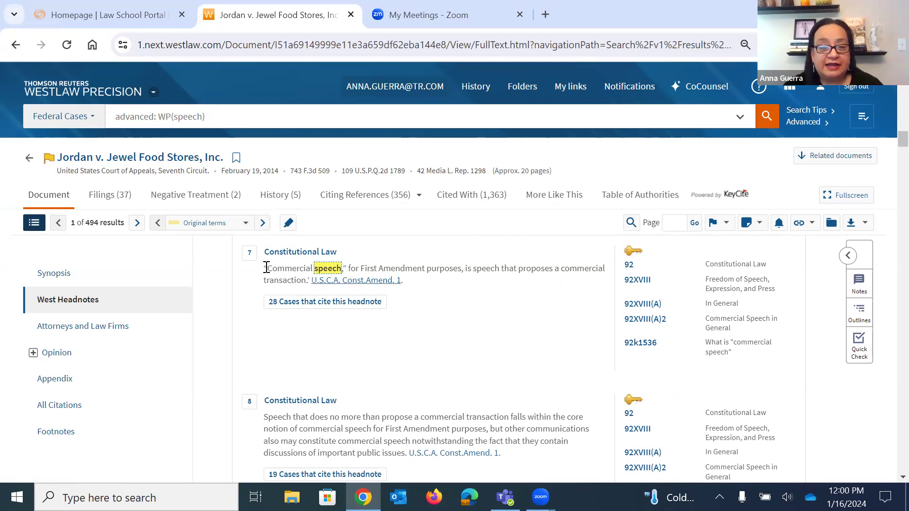
pyautogui.click(250, 253)
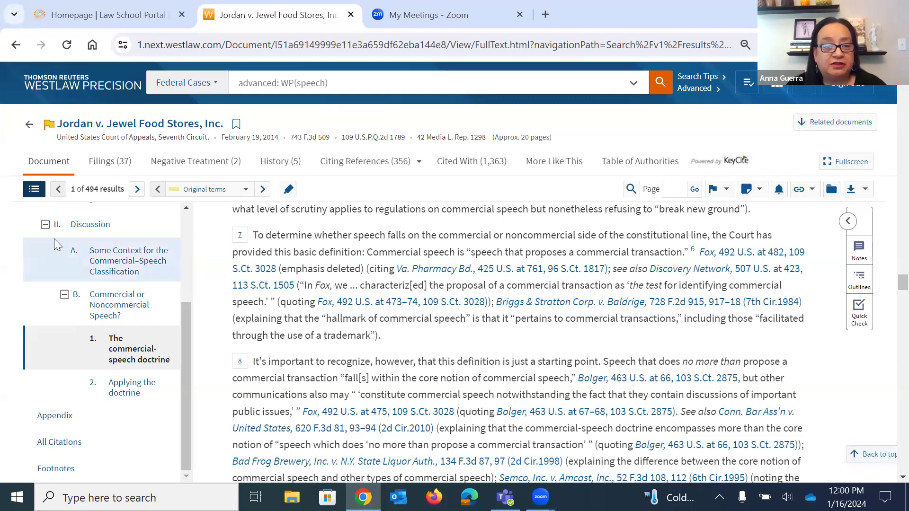
pyautogui.scroll(1, 207, 287)
pyautogui.scroll(15, 207, 286)
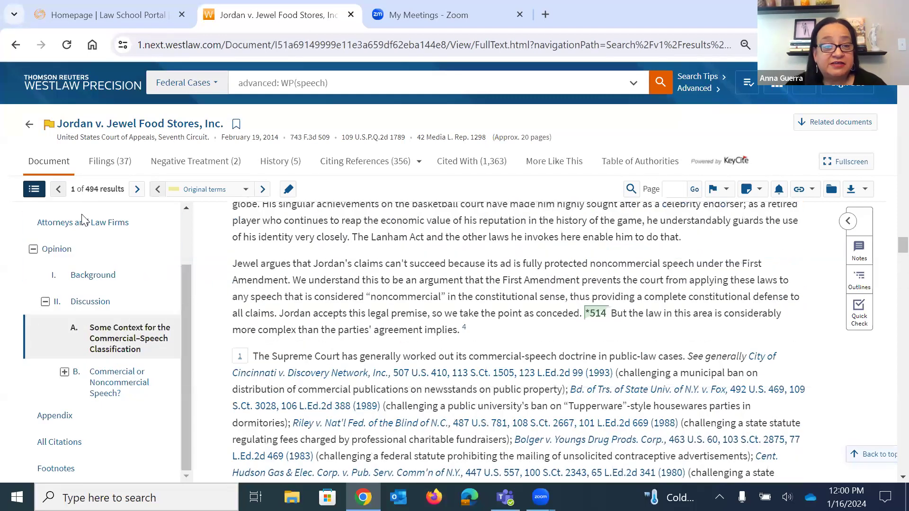
pyautogui.click(29, 124)
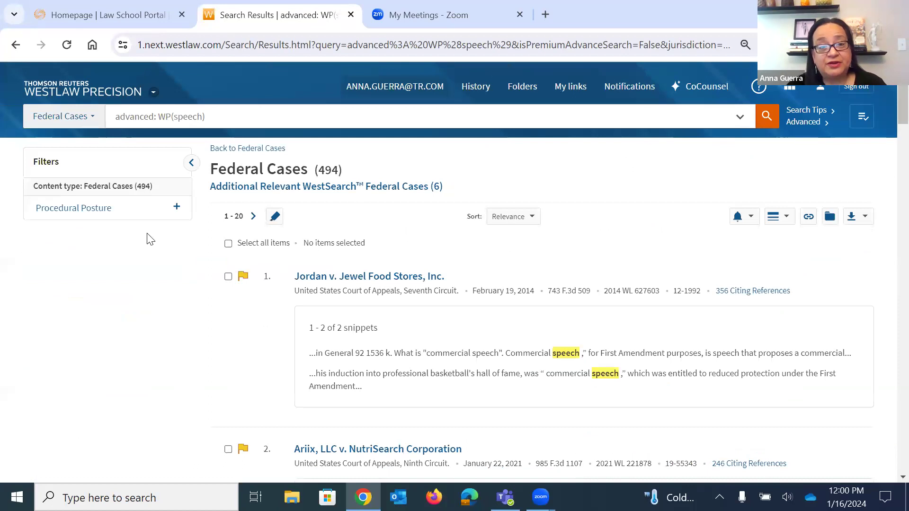
# Step: Narrow the Words & Phrases results by searching within the documents for the exact phrase "social media"
pyautogui.scroll(-2, 146, 237)
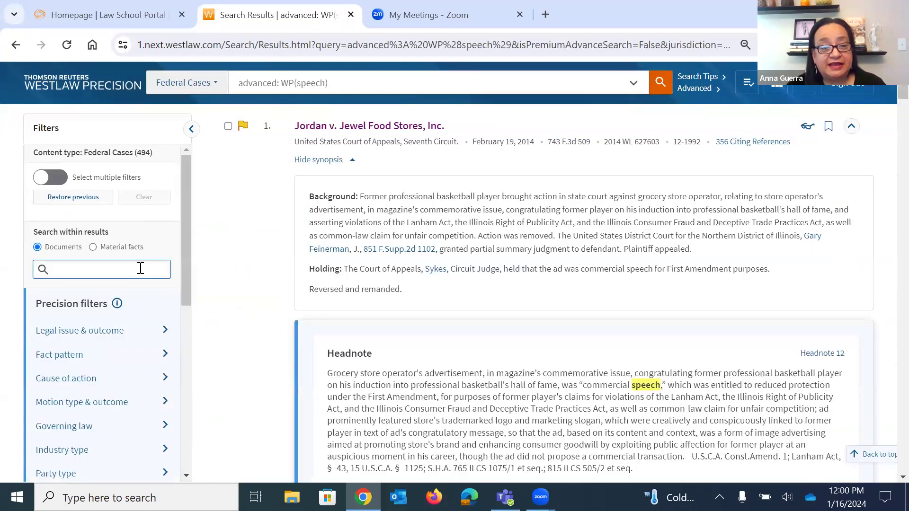
pyautogui.click(141, 268)
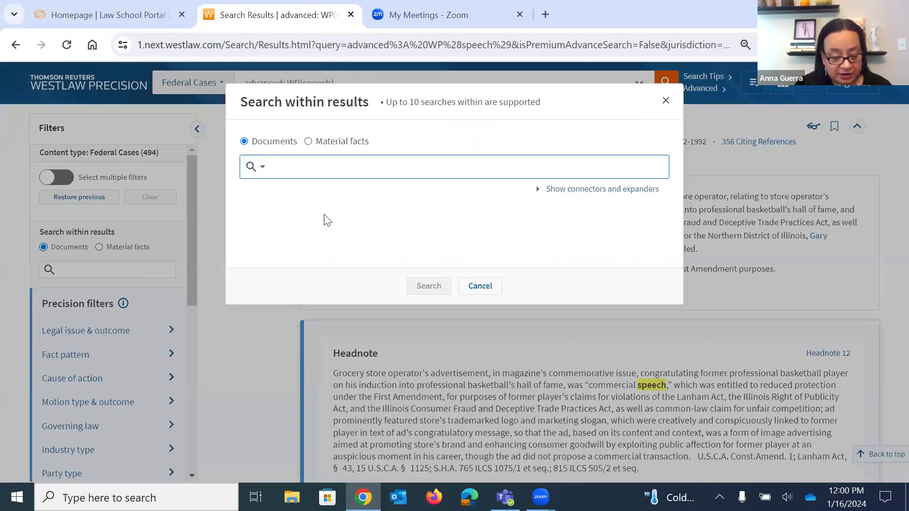
pyautogui.write('"social ')
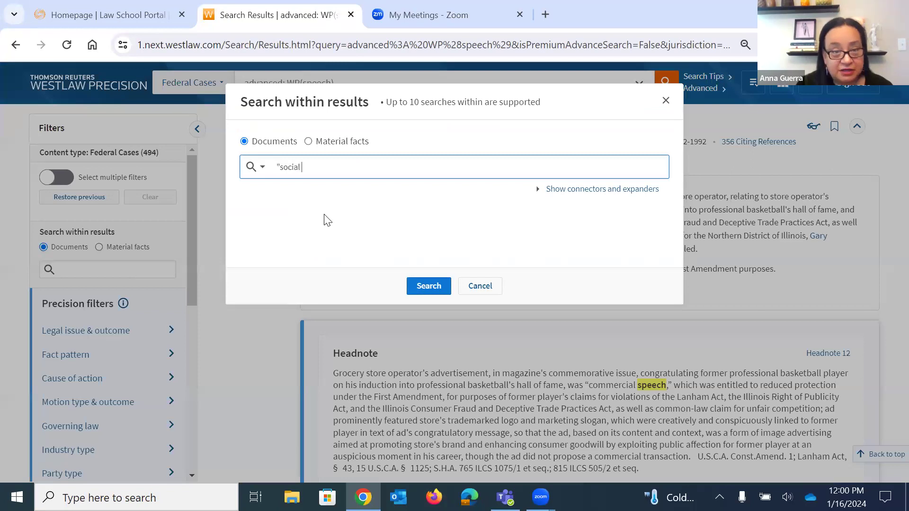
pyautogui.write('media"')
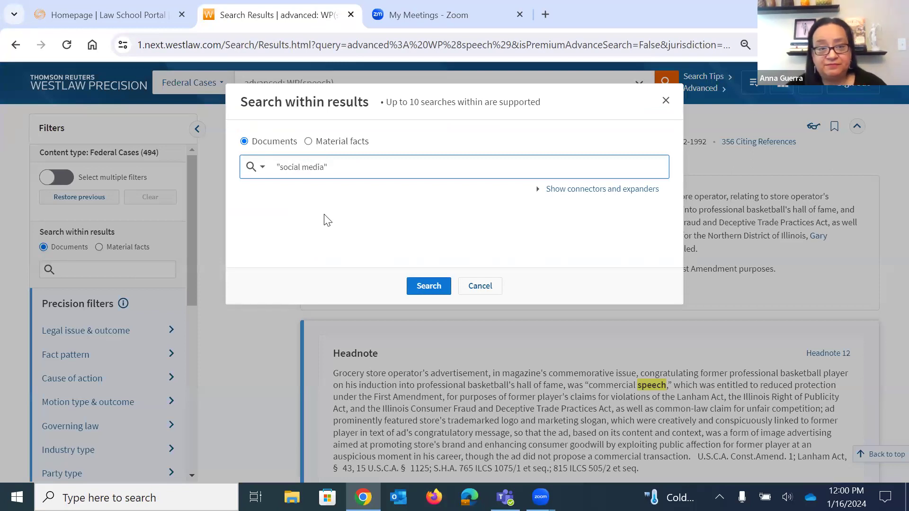
pyautogui.click(427, 286)
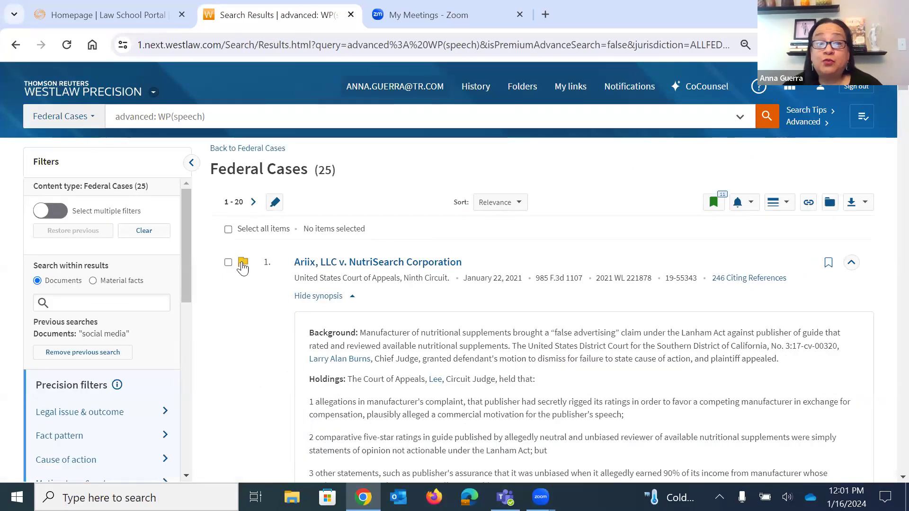
# Step: Review the narrowed case list's synopses, headnotes and snippets for the highlighted speech and social media terms
pyautogui.scroll(-6, 266, 286)
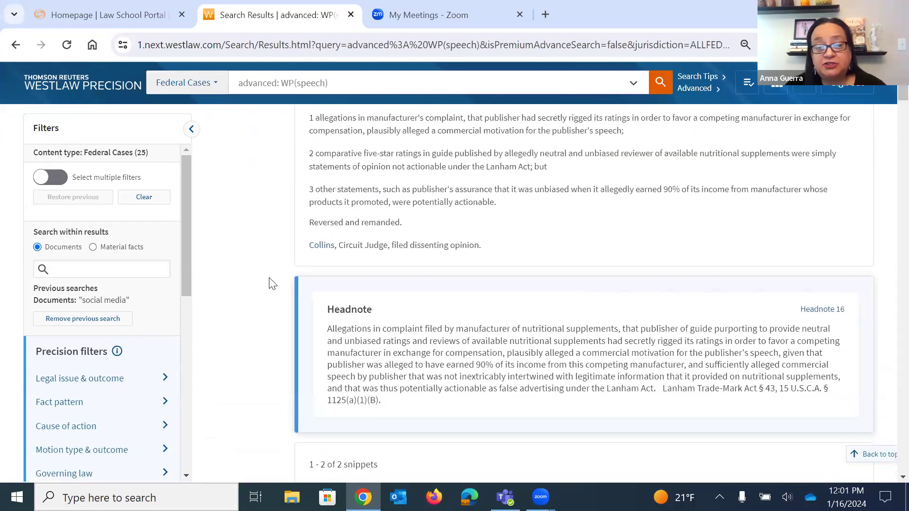
pyautogui.scroll(-3, 271, 284)
pyautogui.scroll(-3, 271, 283)
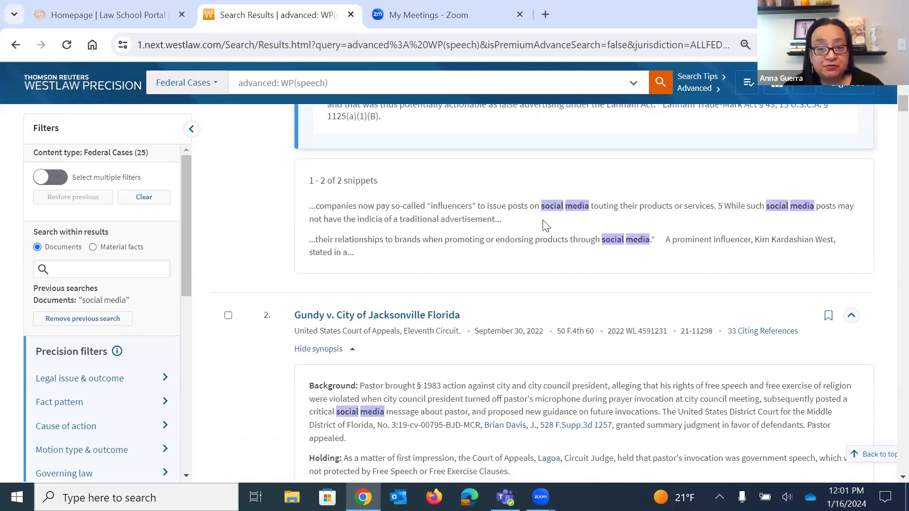
pyautogui.scroll(-2, 560, 277)
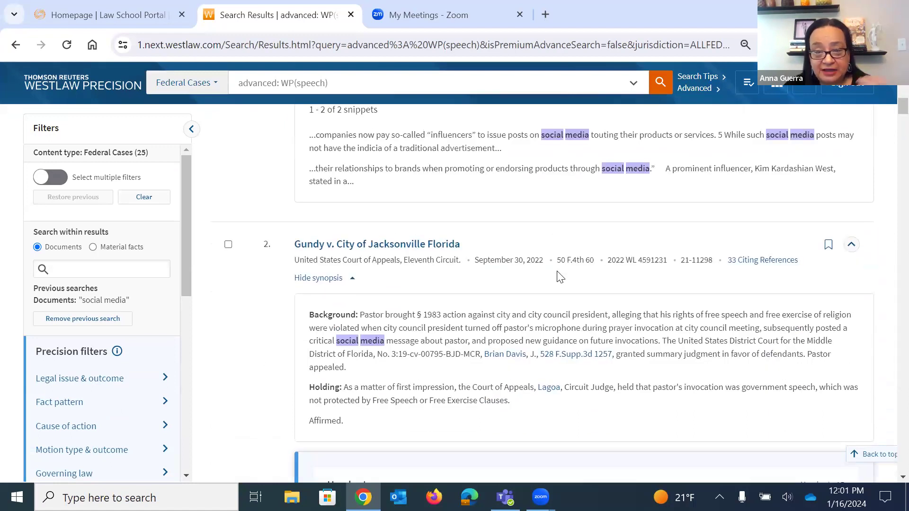
pyautogui.scroll(-3, 552, 268)
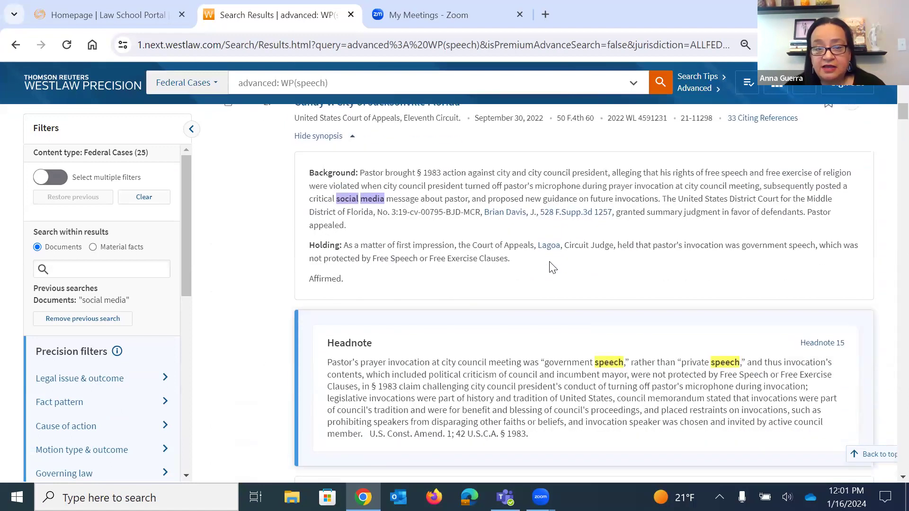
pyautogui.scroll(-4, 552, 268)
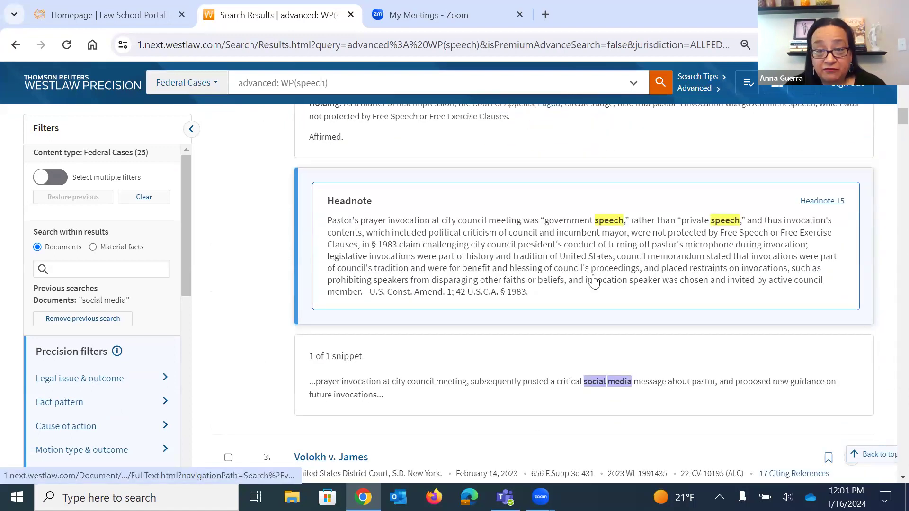
pyautogui.scroll(-3, 672, 271)
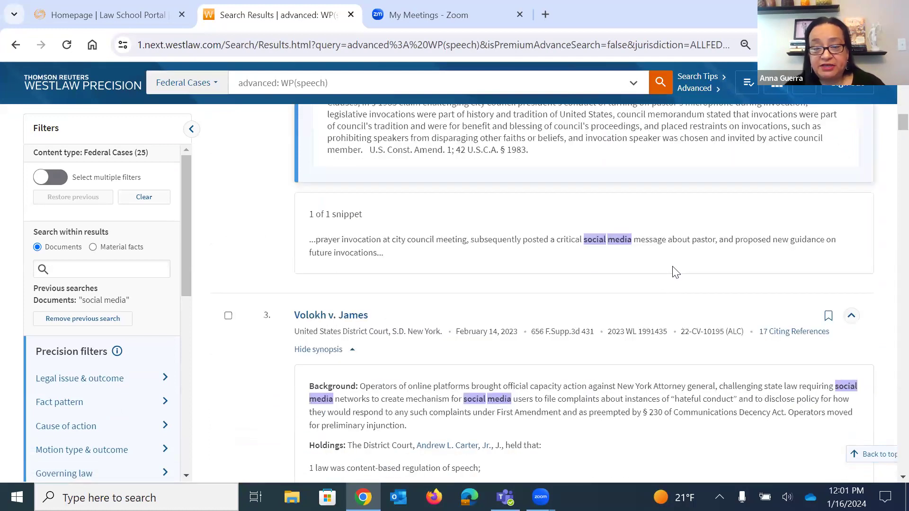
# Step: Review the Volokh v. James synopsis, and check the list of recent and saved searches
pyautogui.scroll(-2, 675, 272)
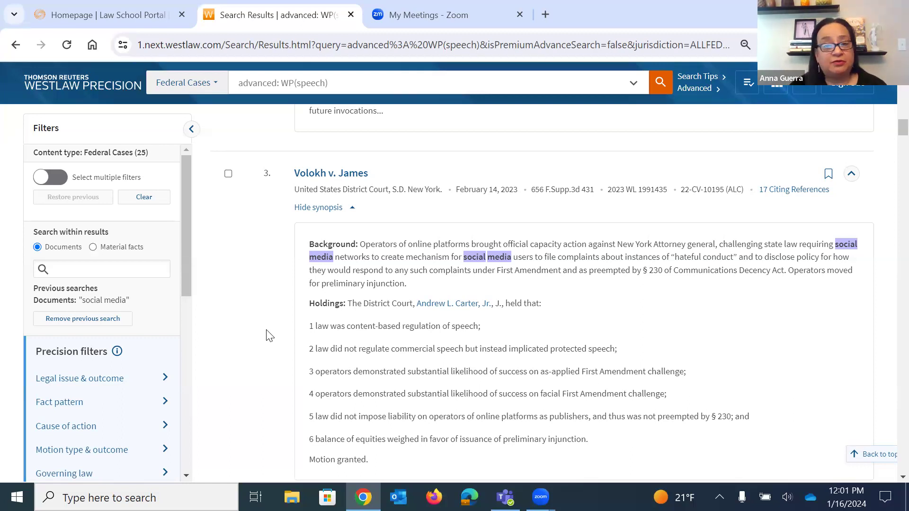
pyautogui.click(633, 86)
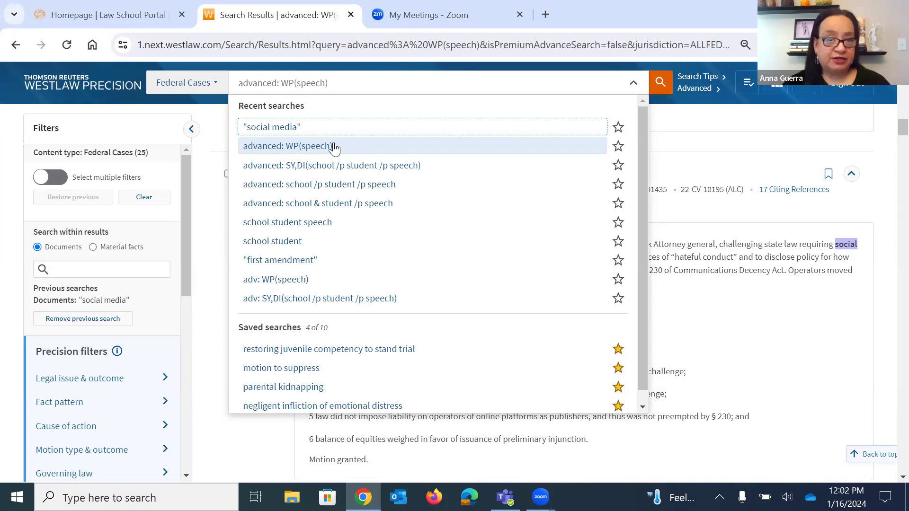
pyautogui.click(705, 152)
# Step: Return to the home page and browse Statutes & Court Rules to Amendment I (Religion; Speech and the Press) of the annotated U.S. Constitution
pyautogui.click(85, 84)
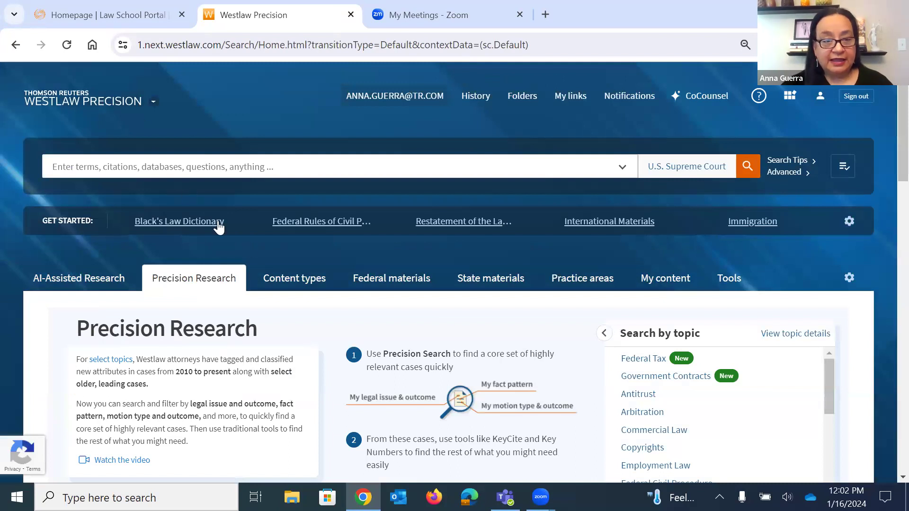
pyautogui.click(285, 284)
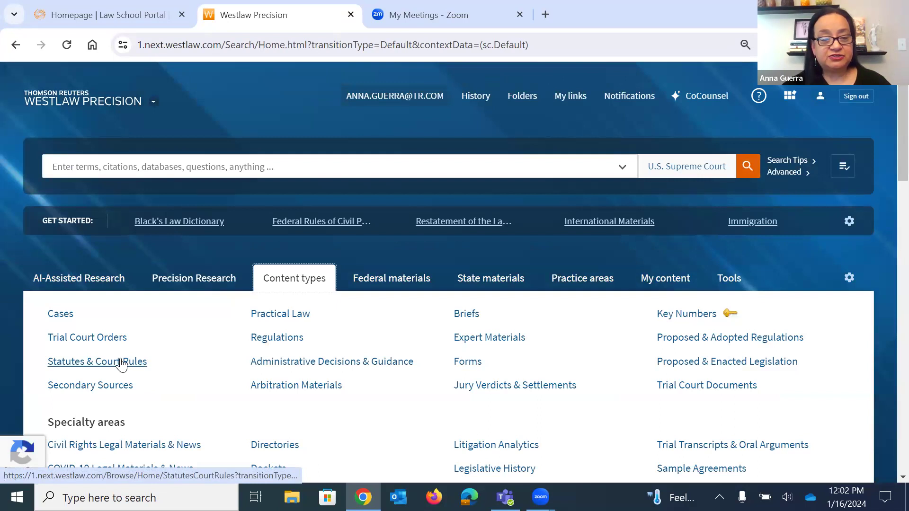
pyautogui.click(128, 365)
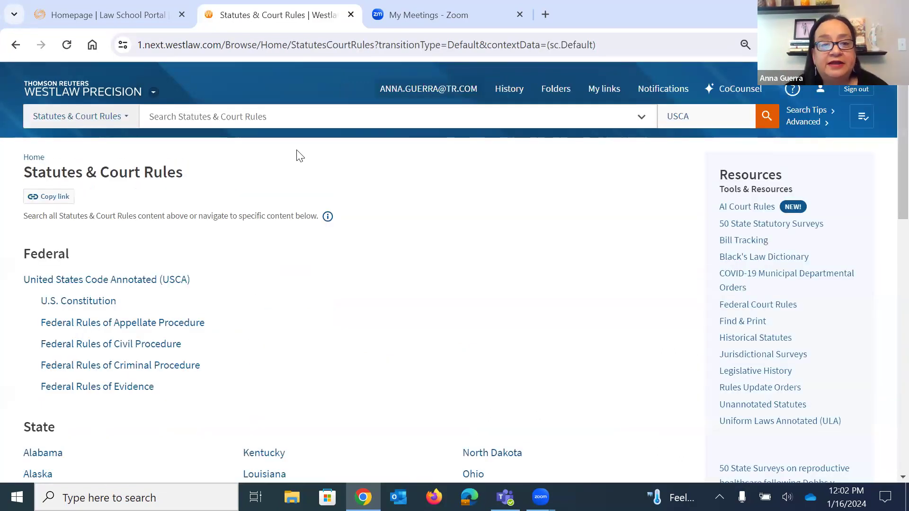
pyautogui.click(86, 306)
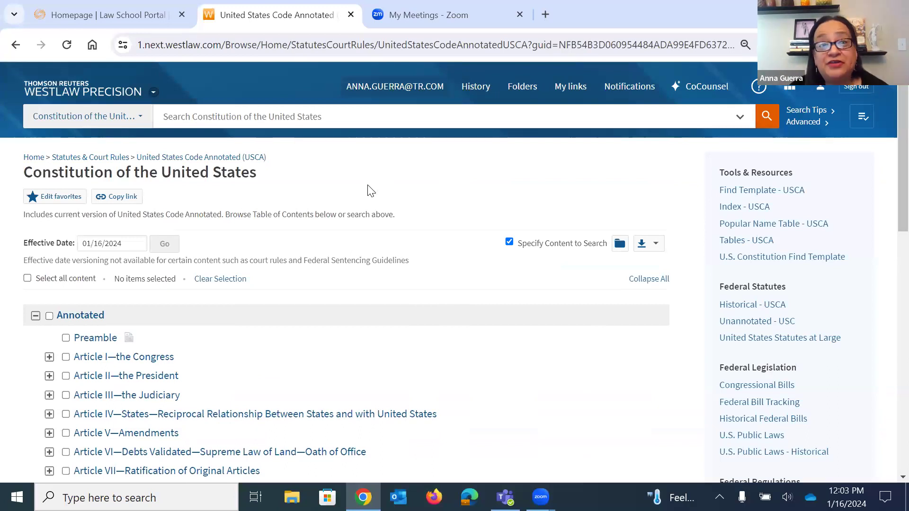
pyautogui.scroll(-5, 372, 199)
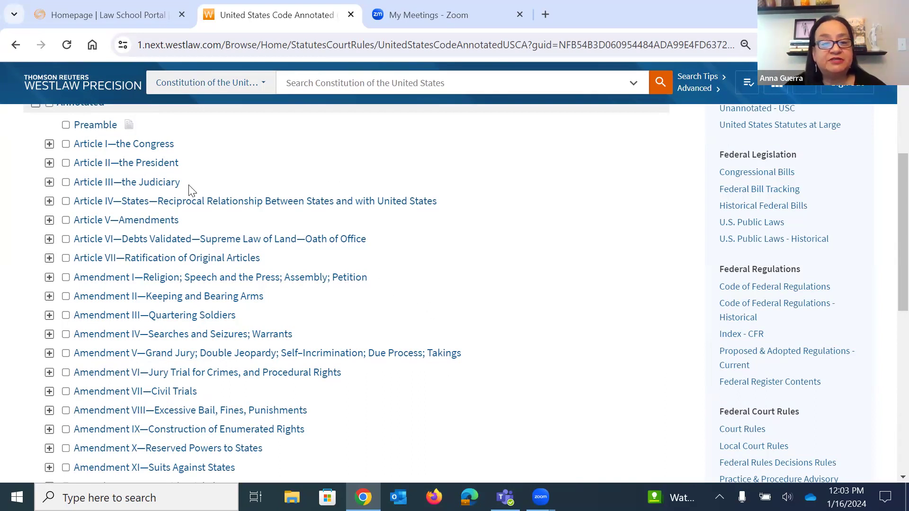
pyautogui.click(177, 280)
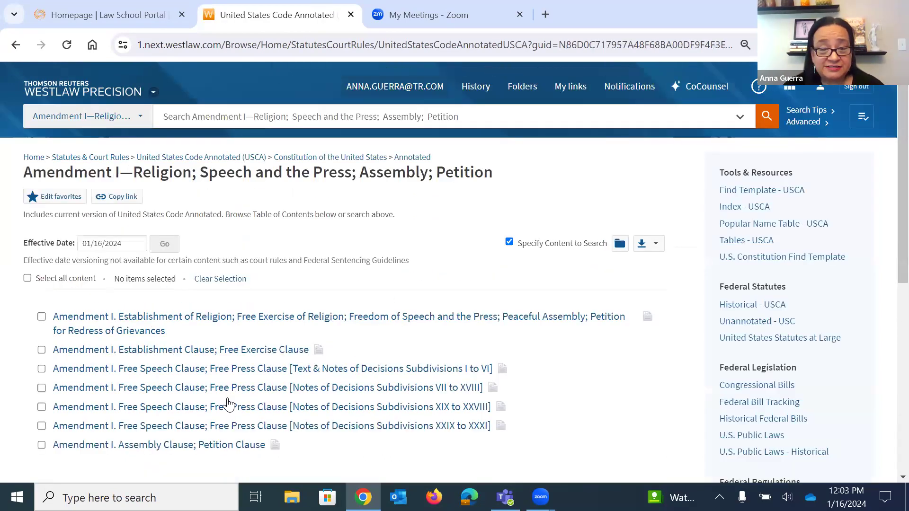
# Step: Open the Notes of Decisions for the Free Speech Clause; Free Press Clause document covering subdivisions I to VI
pyautogui.scroll(-2, 247, 350)
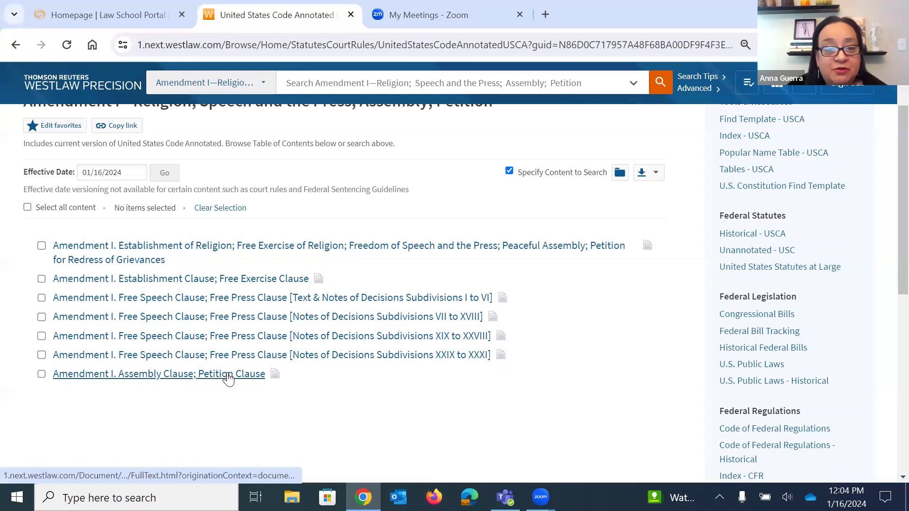
pyautogui.click(182, 301)
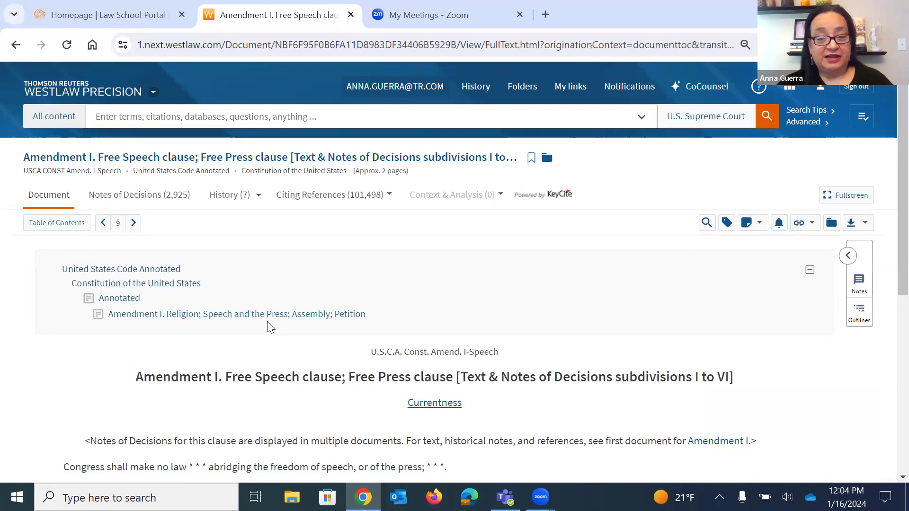
pyautogui.click(133, 199)
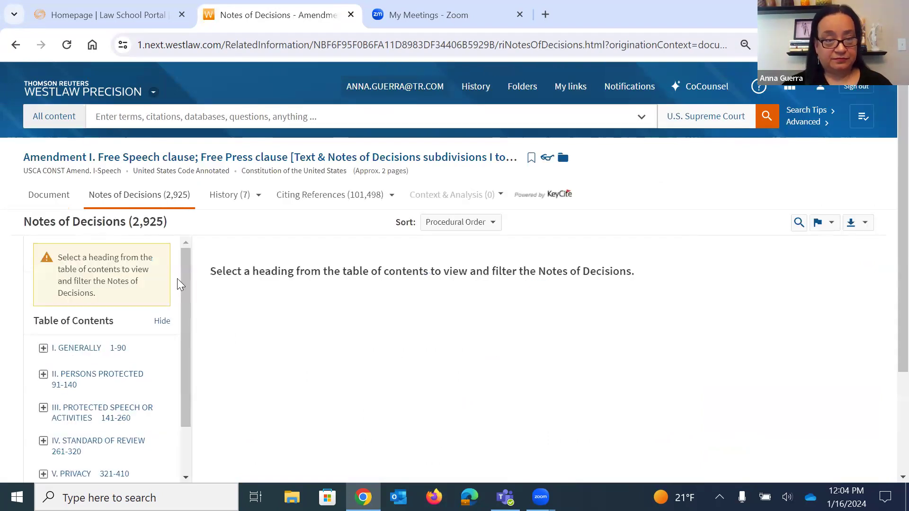
# Step: Expand II. Persons Protected in the notes' table of contents and look through its topics
pyautogui.scroll(-2, 185, 270)
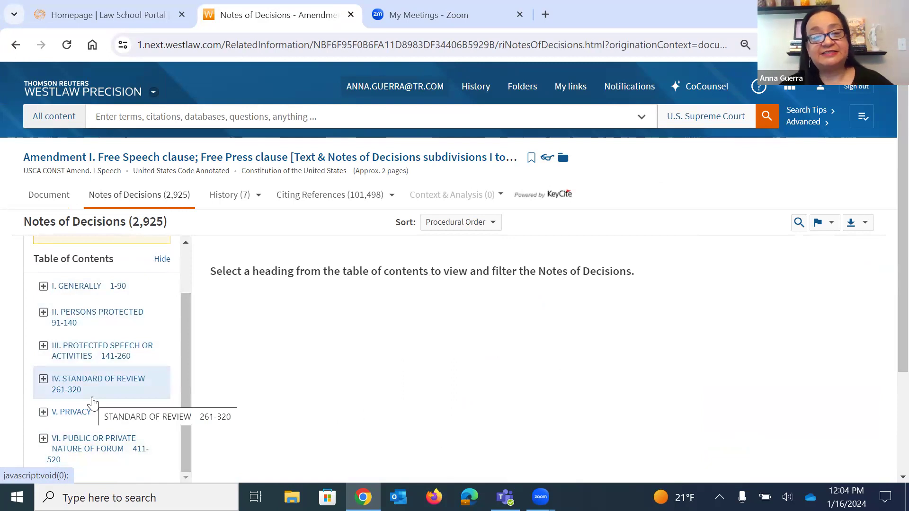
pyautogui.click(43, 312)
pyautogui.moveTo(182, 273); pyautogui.dragTo(194, 333)
pyautogui.moveTo(197, 353); pyautogui.dragTo(186, 434)
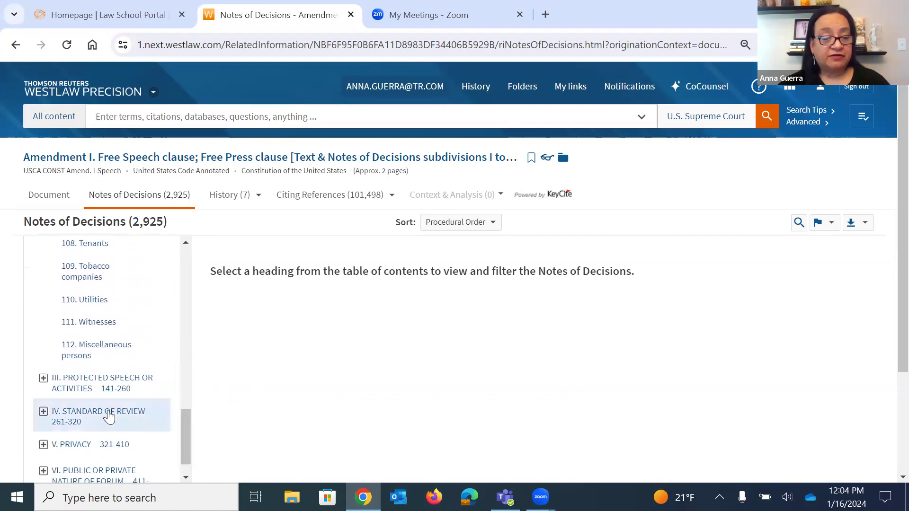
# Step: Expand III. Protected Speech or Activities, examine its numbered topics, and return to the start of the table of contents
pyautogui.click(43, 378)
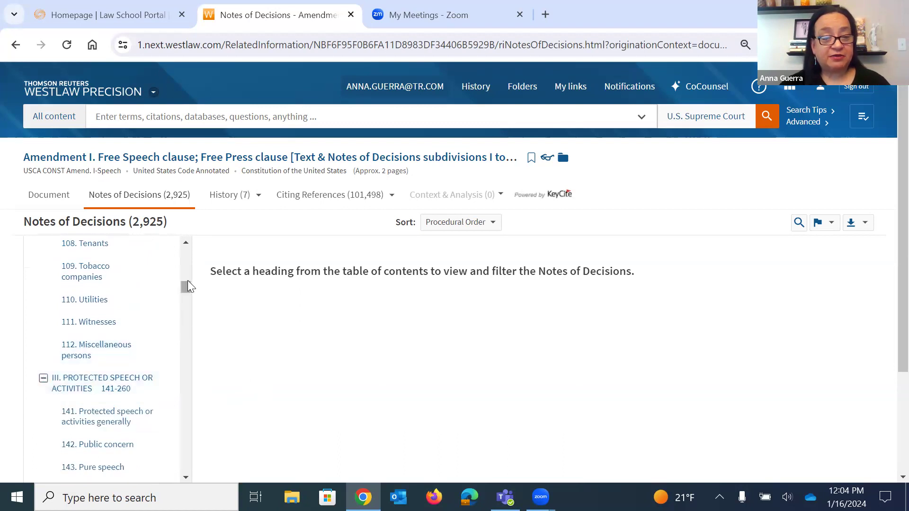
pyautogui.moveTo(186, 283); pyautogui.dragTo(184, 320)
pyautogui.scroll(-6, 185, 320)
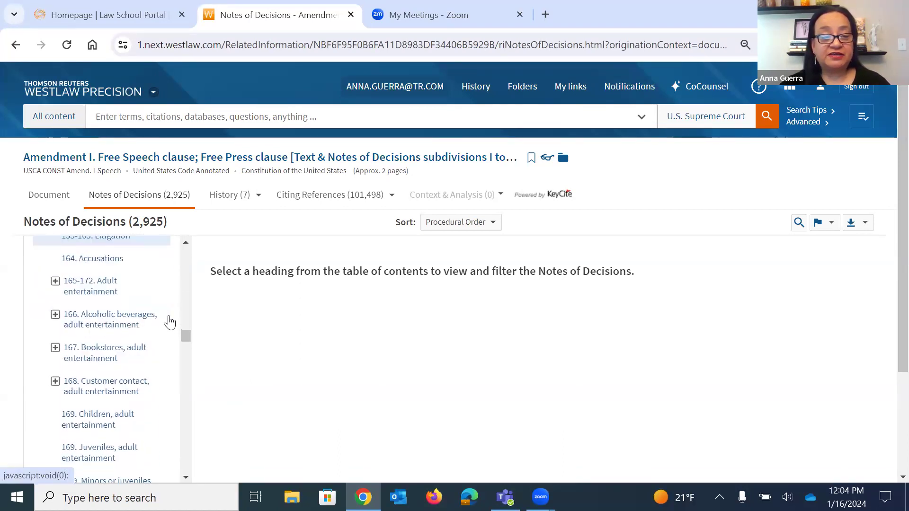
pyautogui.scroll(-6, 170, 322)
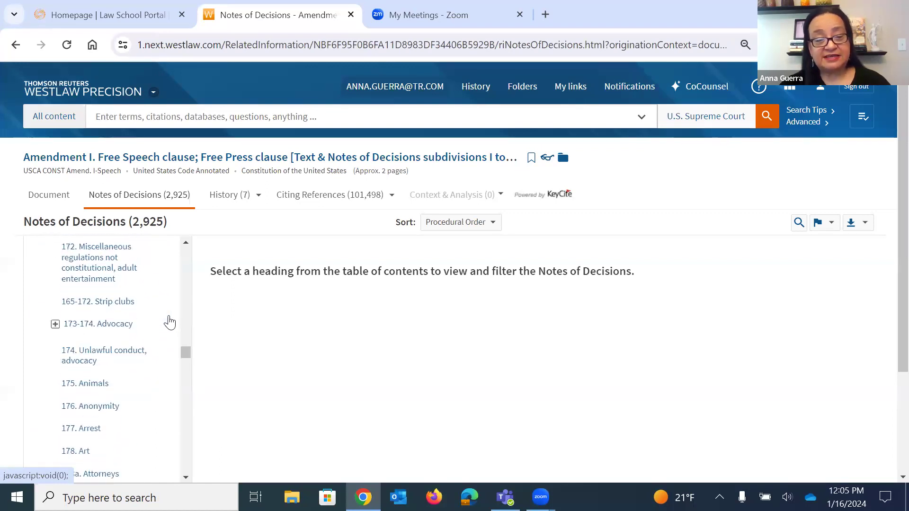
pyautogui.scroll(-6, 170, 323)
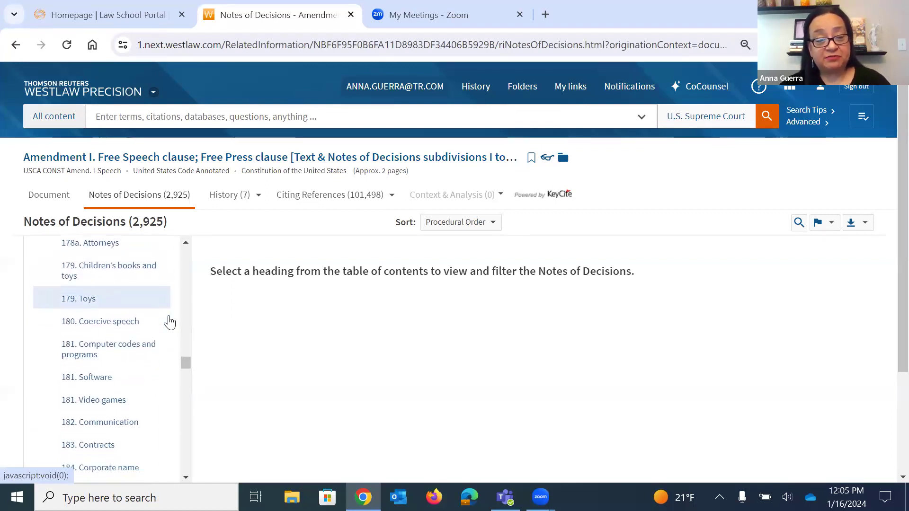
pyautogui.scroll(-6, 169, 323)
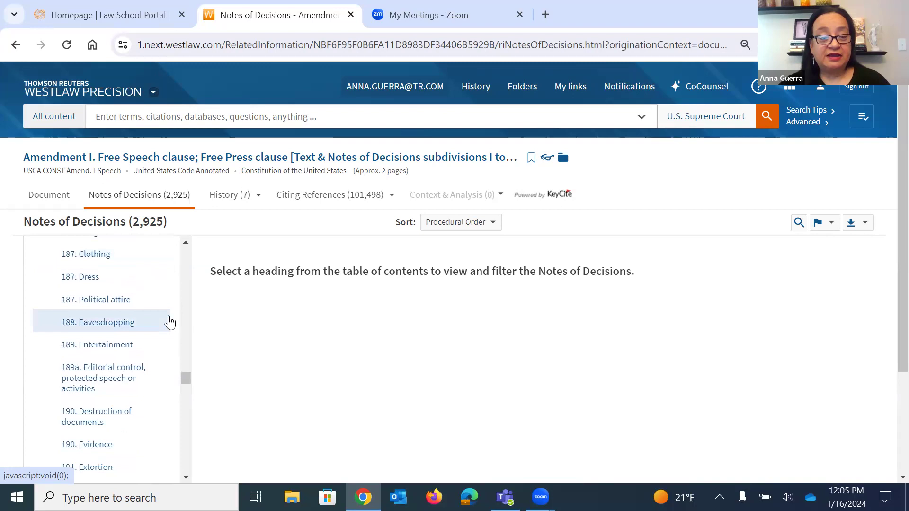
pyautogui.scroll(-5, 169, 322)
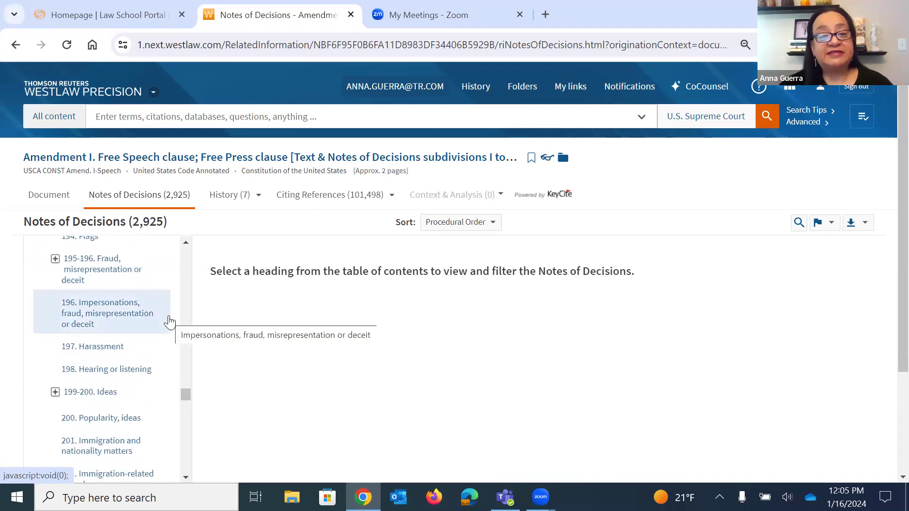
pyautogui.scroll(7, 189, 277)
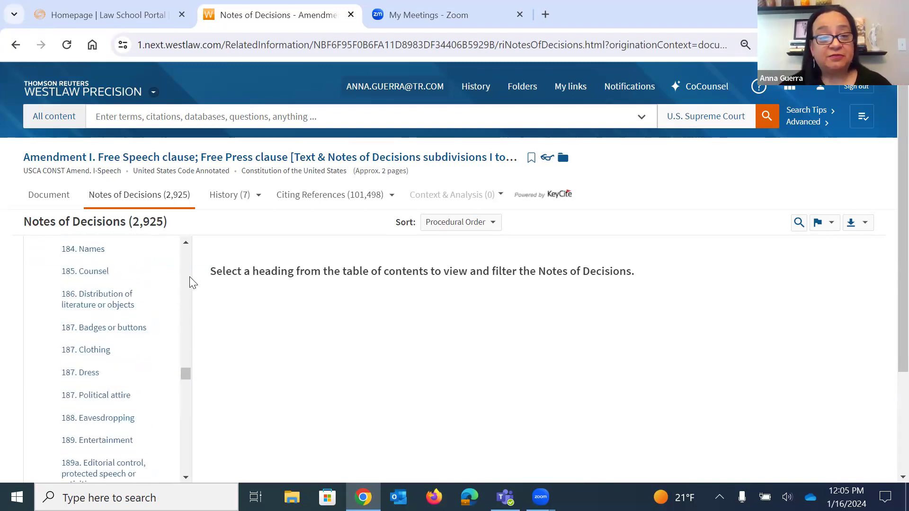
pyautogui.click(186, 252)
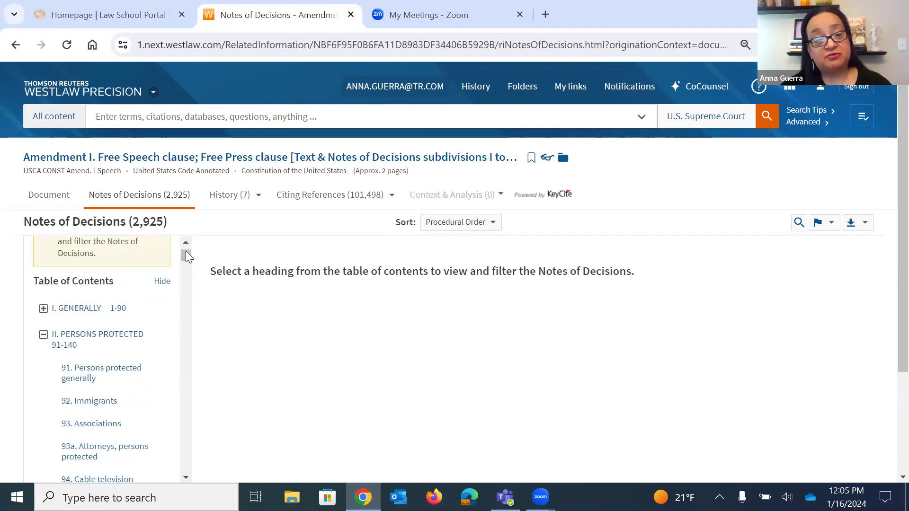
# Step: Go to the following Free Speech Clause document, subdivisions VII to XVIII, and look through its Notes of Decisions headings
pyautogui.click(54, 205)
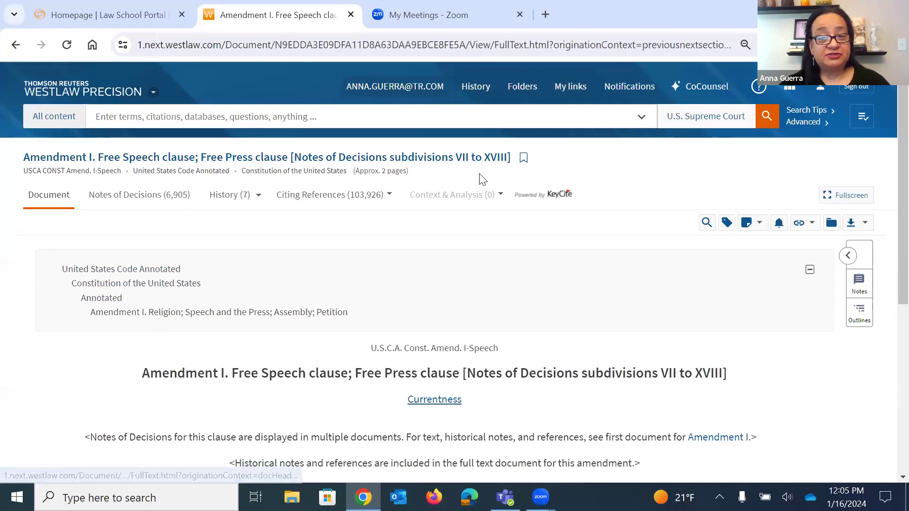
pyautogui.click(149, 194)
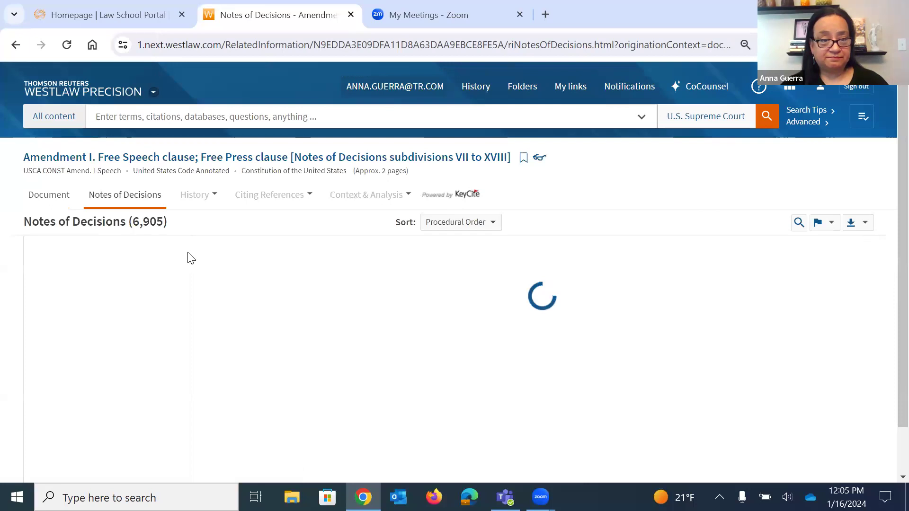
pyautogui.scroll(-1, 186, 270)
pyautogui.moveTo(185, 276); pyautogui.dragTo(171, 384)
# Step: Advance to the Free Speech Clause document for subdivisions XIX to XXVIII and look over its Notes of Decisions headings
pyautogui.click(53, 198)
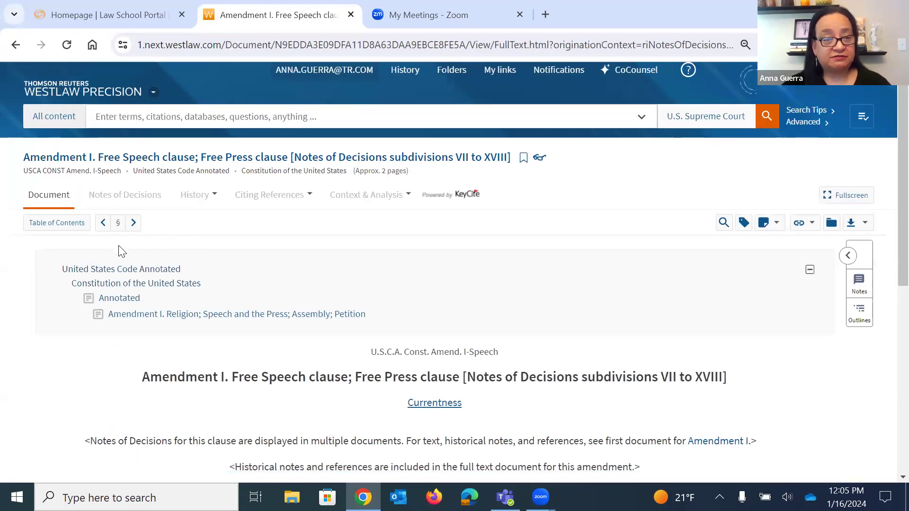
pyautogui.click(133, 223)
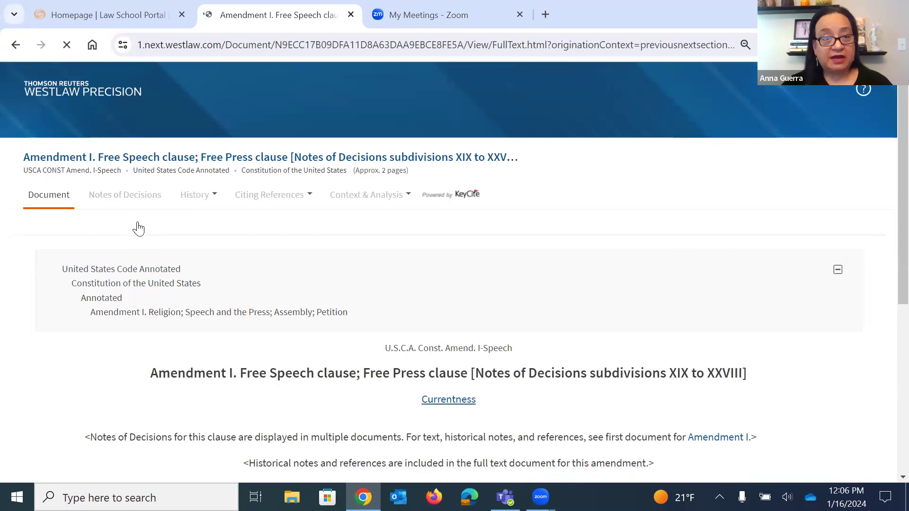
pyautogui.click(137, 197)
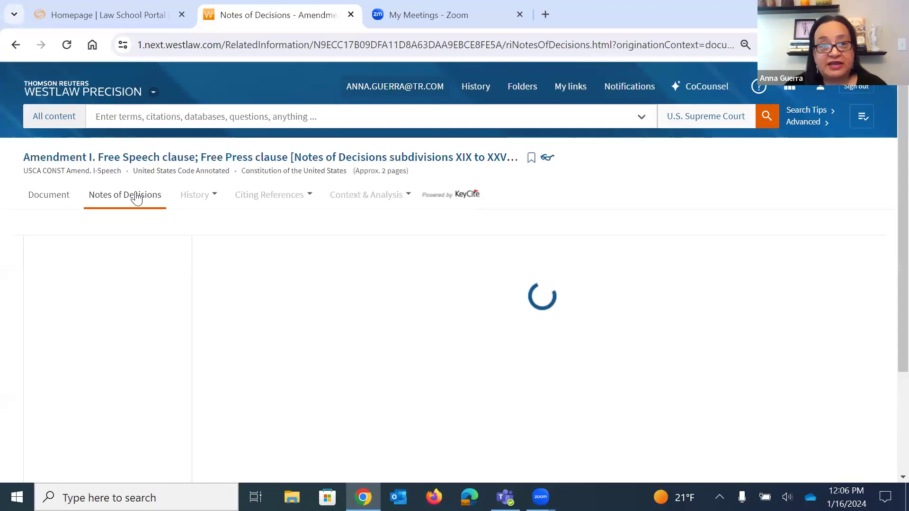
pyautogui.moveTo(188, 257); pyautogui.dragTo(184, 267)
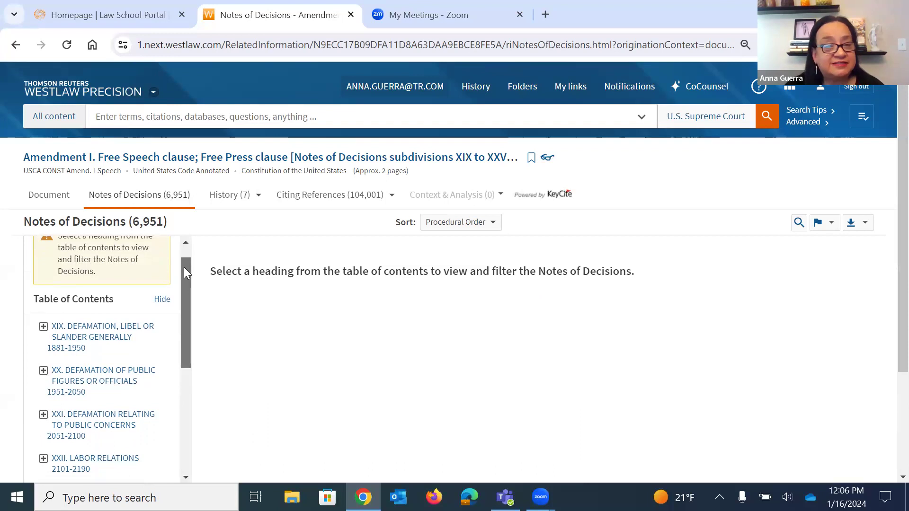
pyautogui.moveTo(184, 271); pyautogui.dragTo(199, 256)
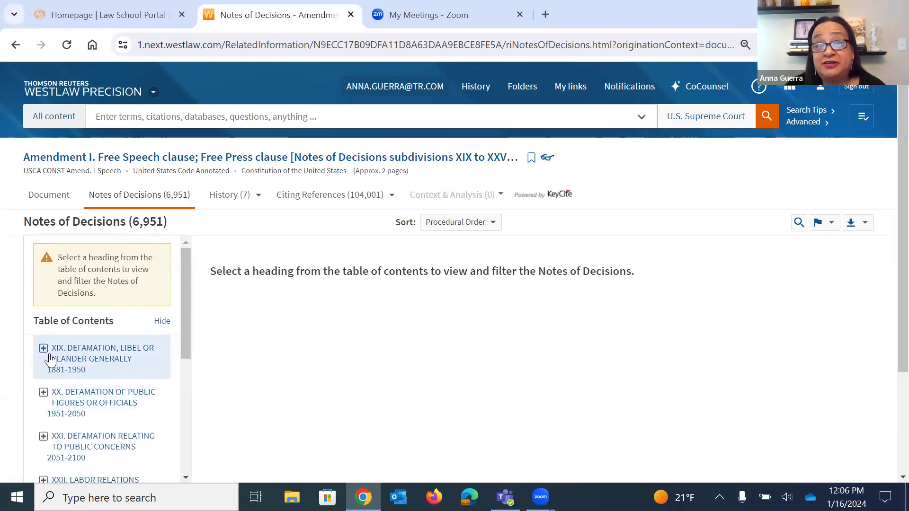
# Step: Advance to the Free Speech Clause document for subdivisions XXIX to XXXI and open its Notes of Decisions
pyautogui.click(48, 196)
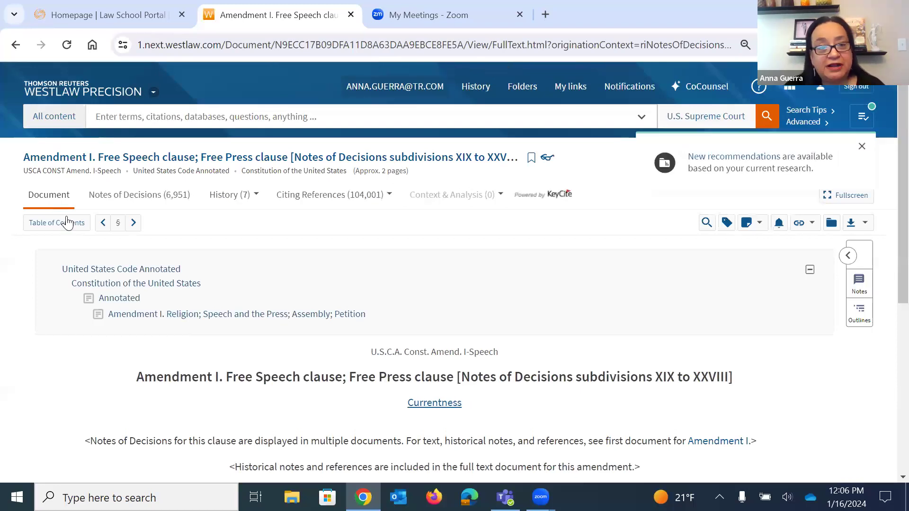
pyautogui.click(134, 223)
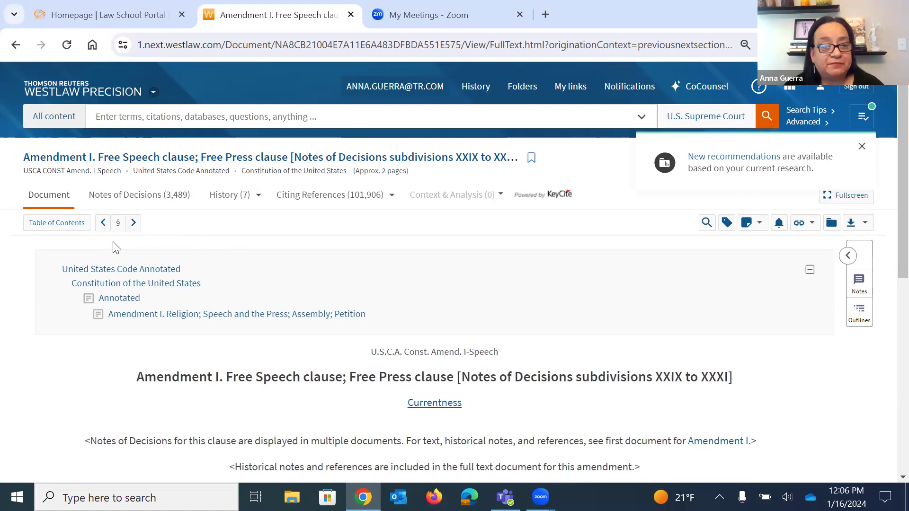
pyautogui.click(137, 196)
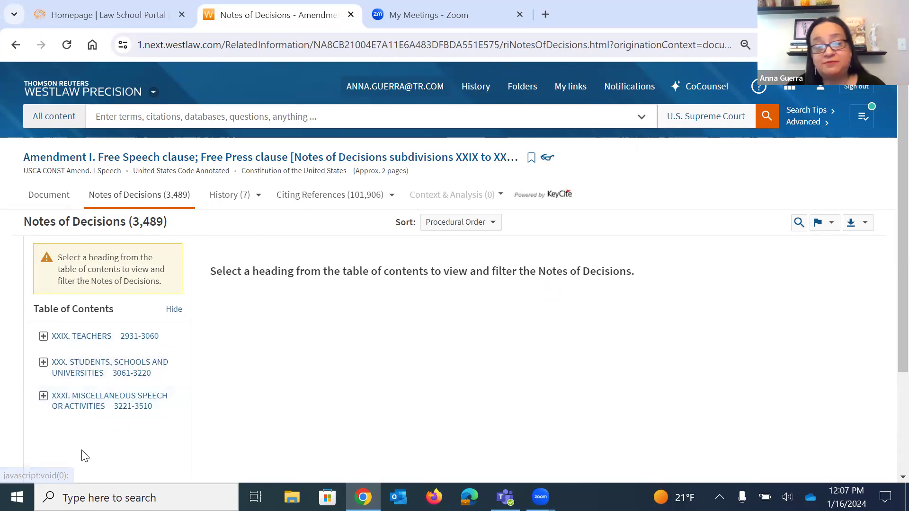
# Step: Expand XXX. Students, Schools and Universities and open the notes under 3072. Content of speech, grounds for restriction
pyautogui.click(43, 364)
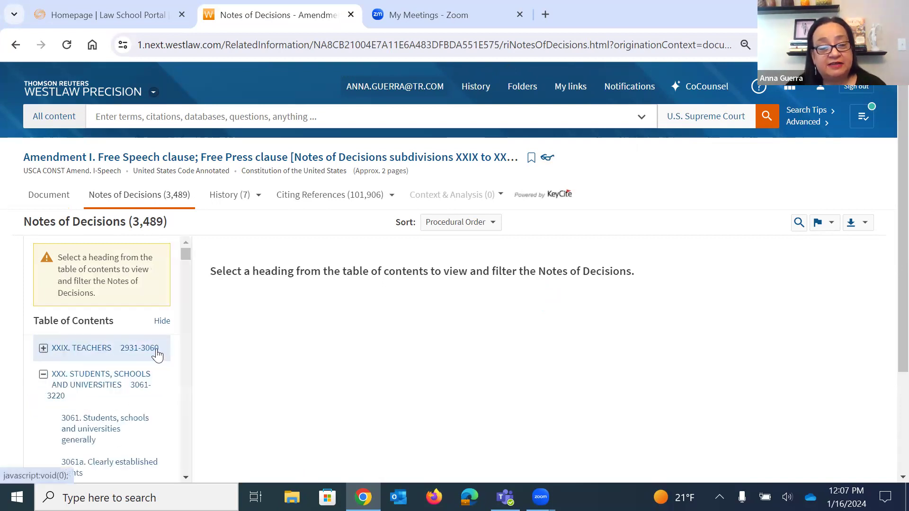
pyautogui.scroll(-5, 187, 256)
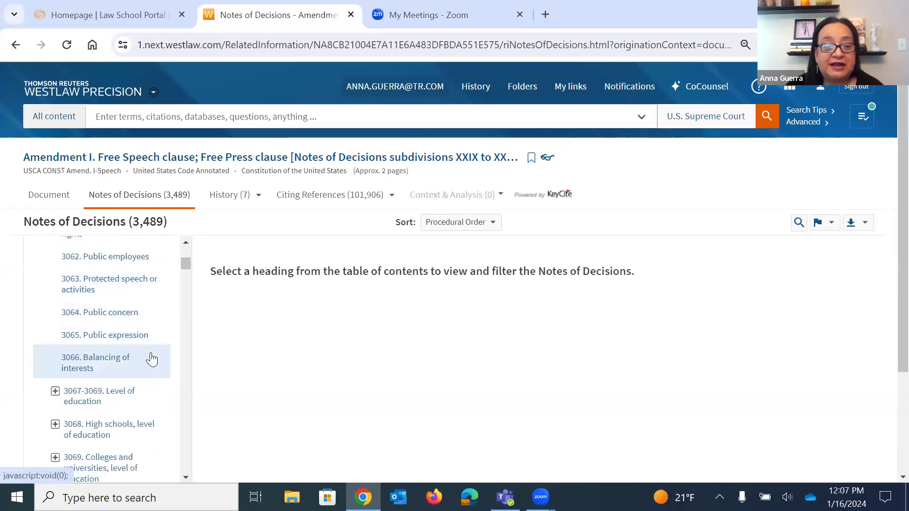
pyautogui.scroll(-1, 150, 357)
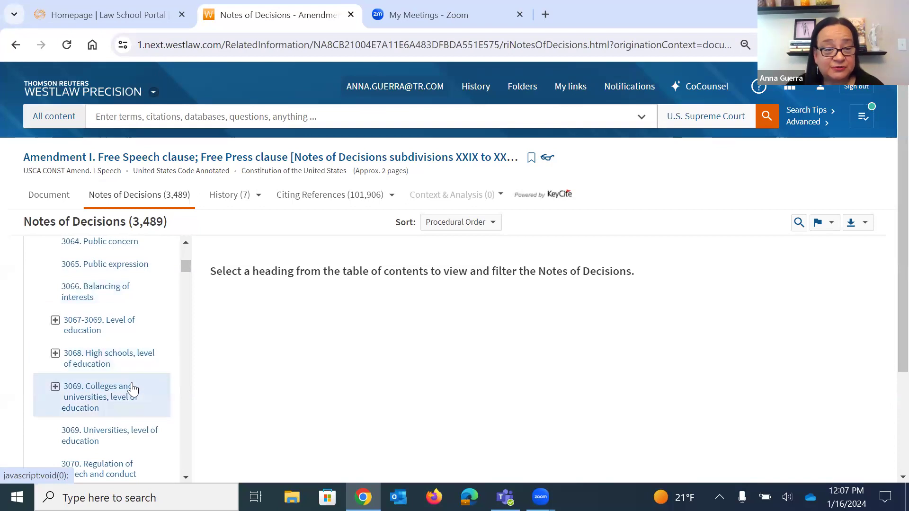
pyautogui.scroll(-1, 133, 388)
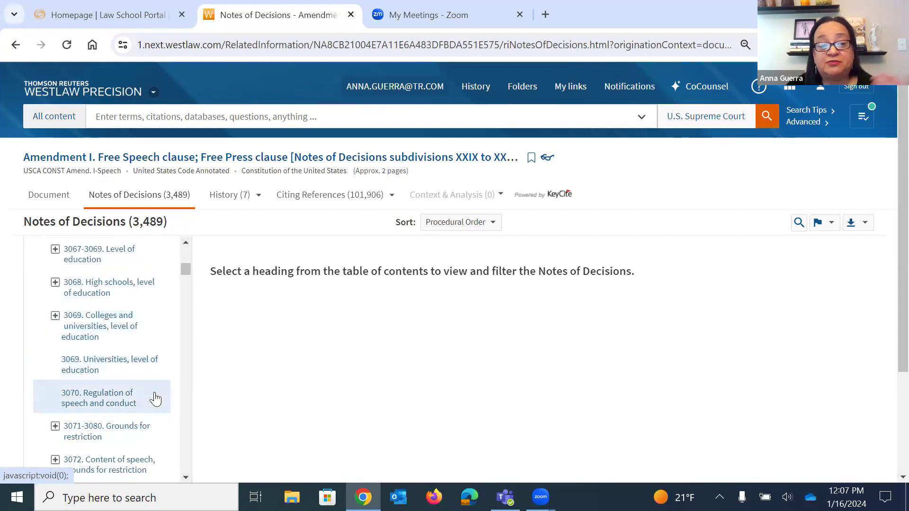
pyautogui.scroll(-1, 156, 397)
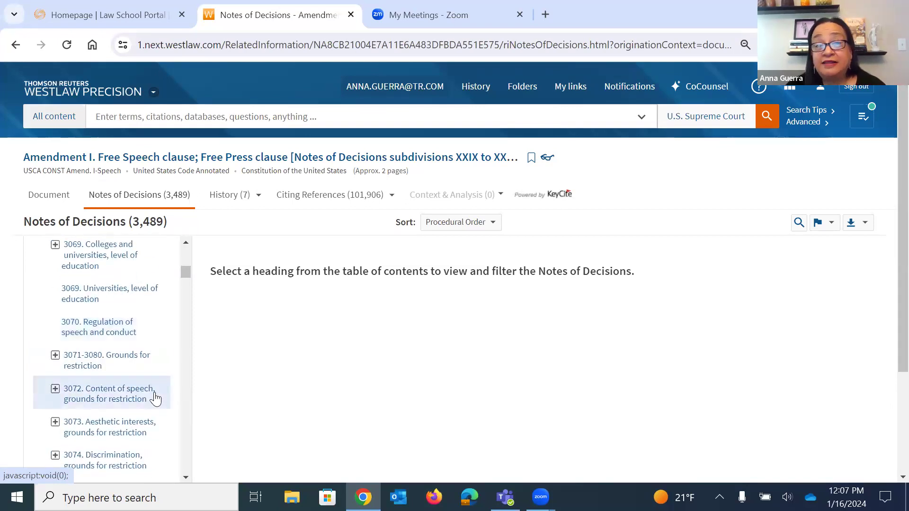
pyautogui.click(156, 398)
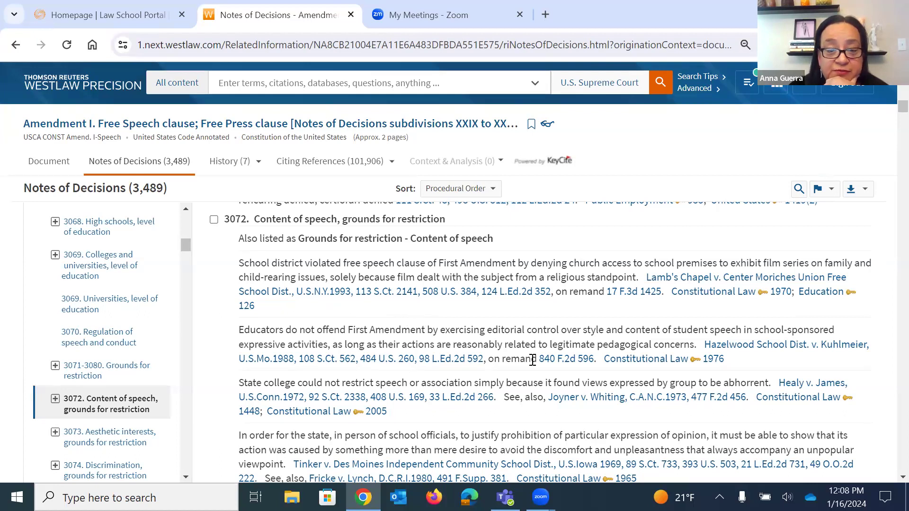
# Step: Look over the 3072 case notes and follow the Constitutional Law key number 2005 cited in the Healy v. James note
pyautogui.scroll(-2, 532, 360)
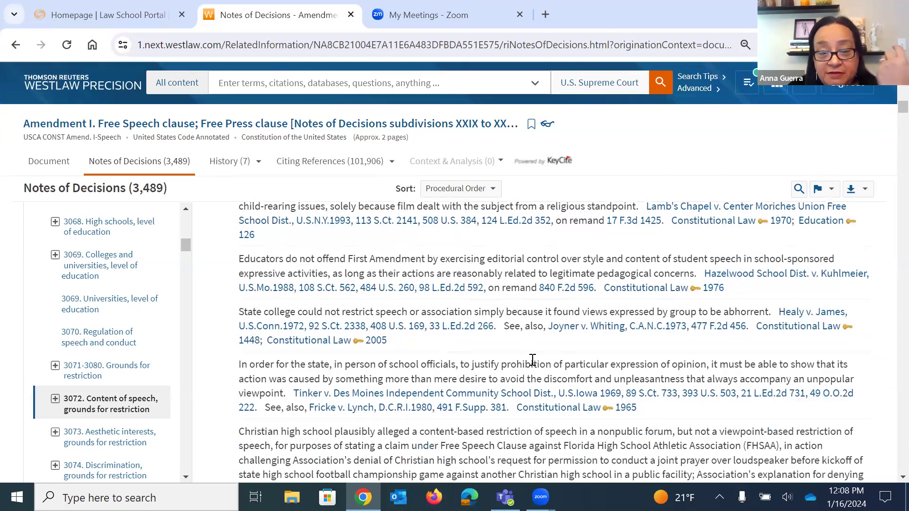
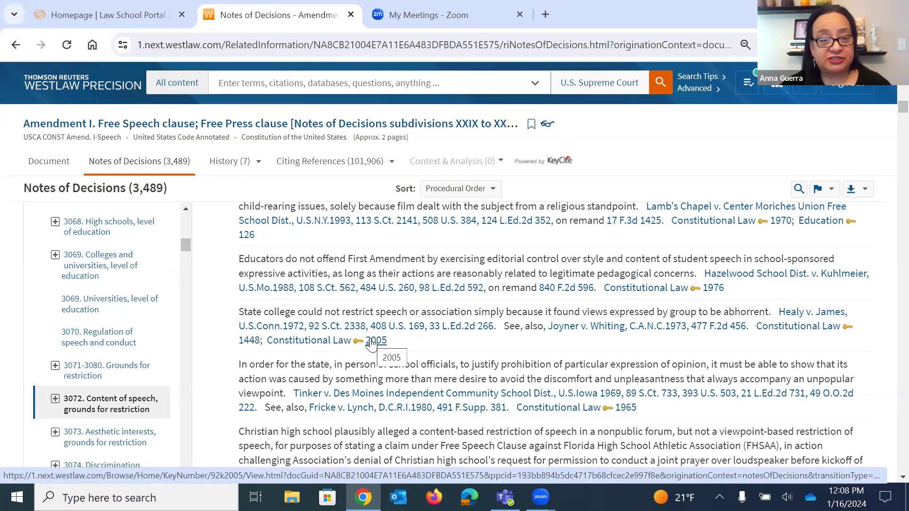
pyautogui.click(372, 342)
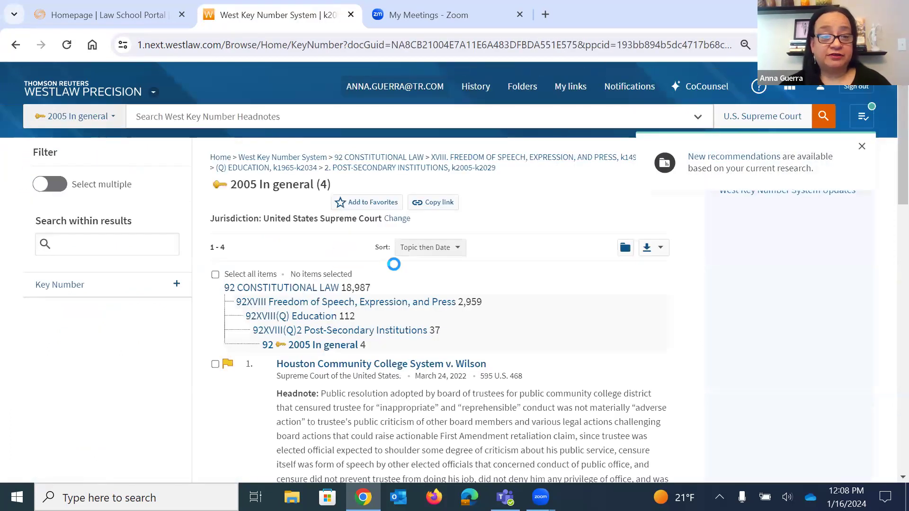
# Step: Try adding the 5th Circuit to the United States Supreme Court jurisdiction of the key number's headnotes, and cancel the change
pyautogui.click(396, 219)
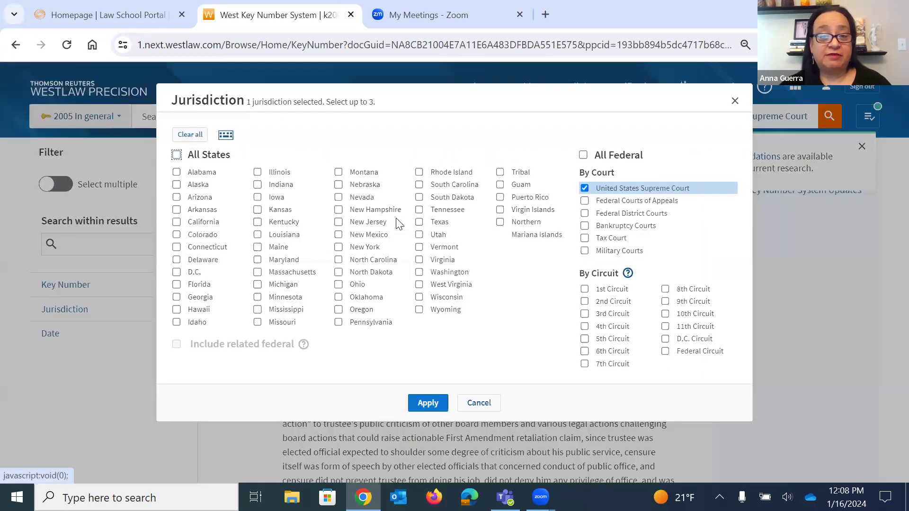
pyautogui.click(585, 339)
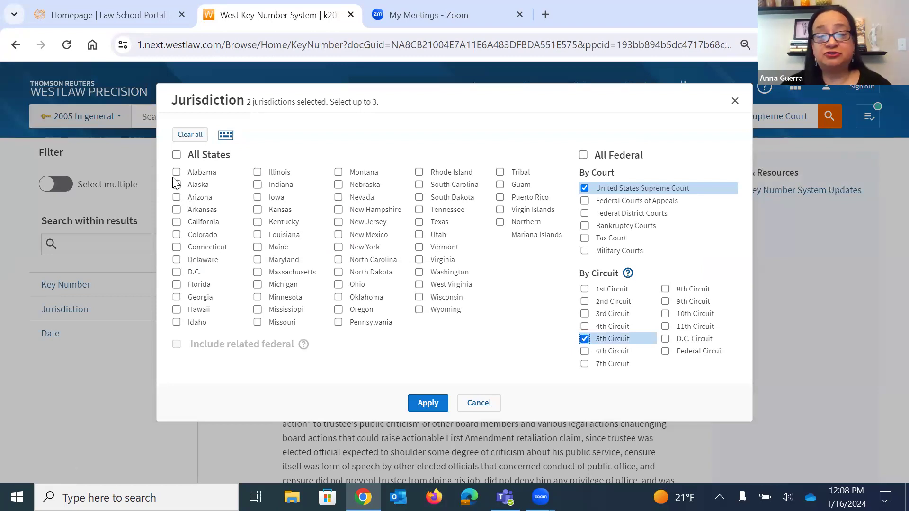
pyautogui.click(479, 403)
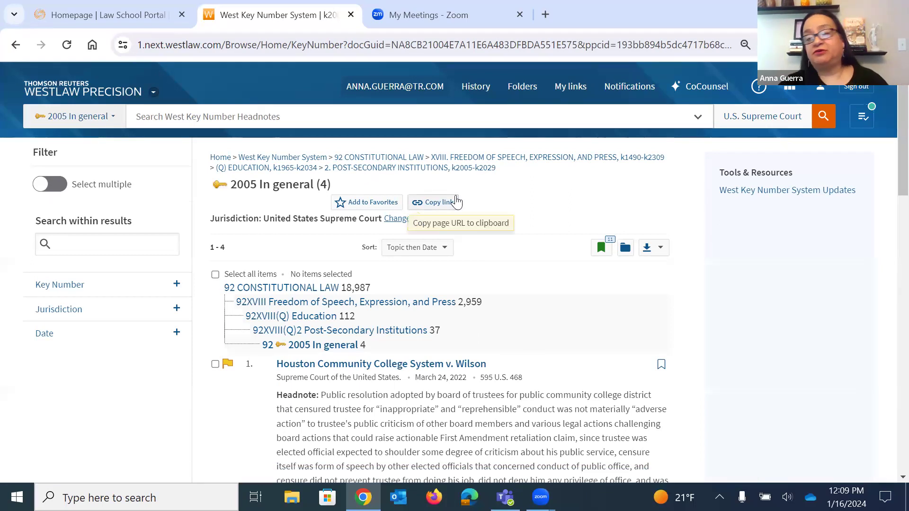
# Step: Return to the Westlaw Precision home page and open Secondary Sources from the content types
pyautogui.click(60, 92)
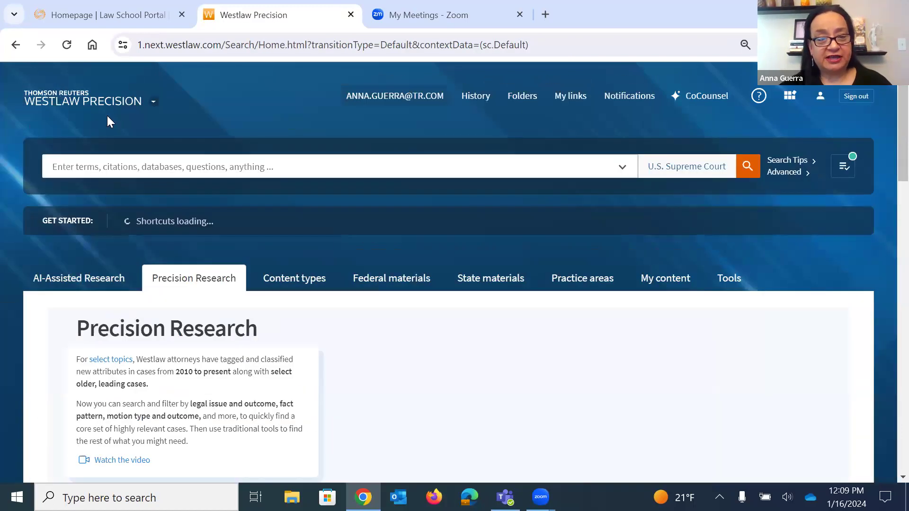
pyautogui.click(299, 285)
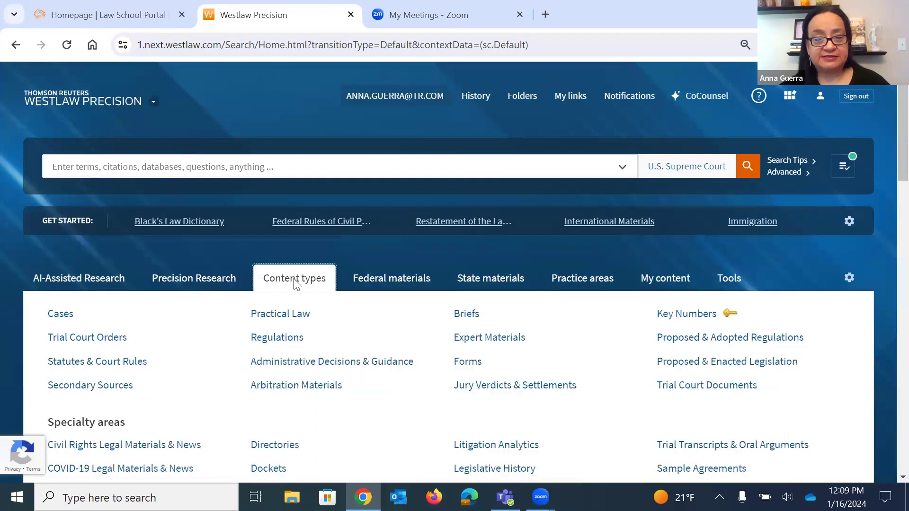
pyautogui.scroll(-1, 295, 283)
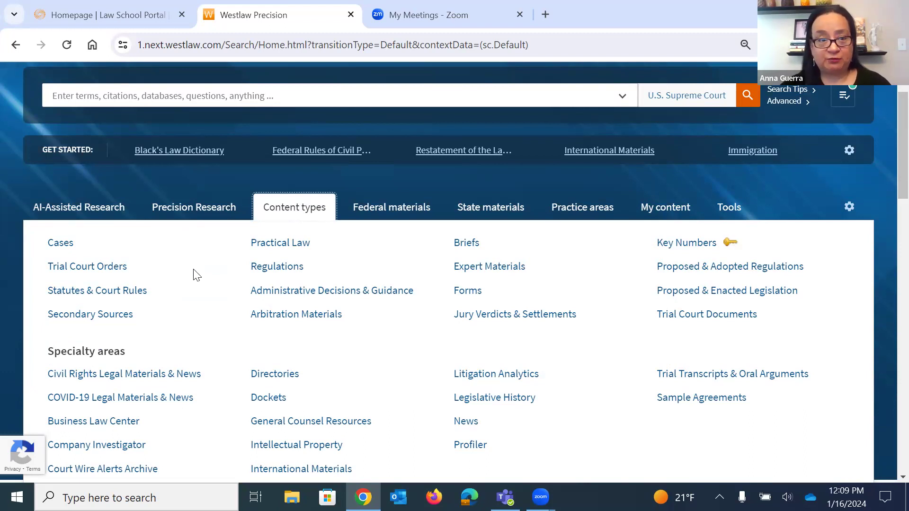
pyautogui.click(110, 321)
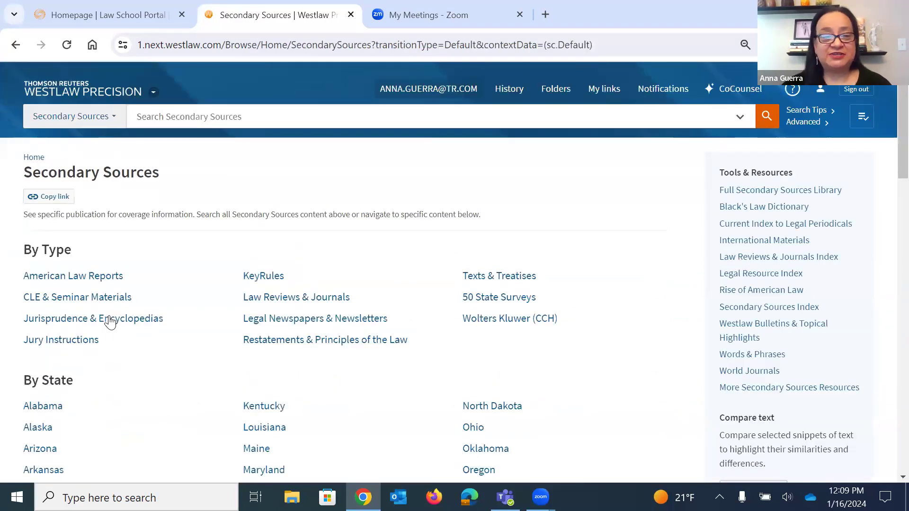
# Step: Look through the secondary sources by type, state and topic, and open the Constitutional Law topic
pyautogui.scroll(-5, 481, 350)
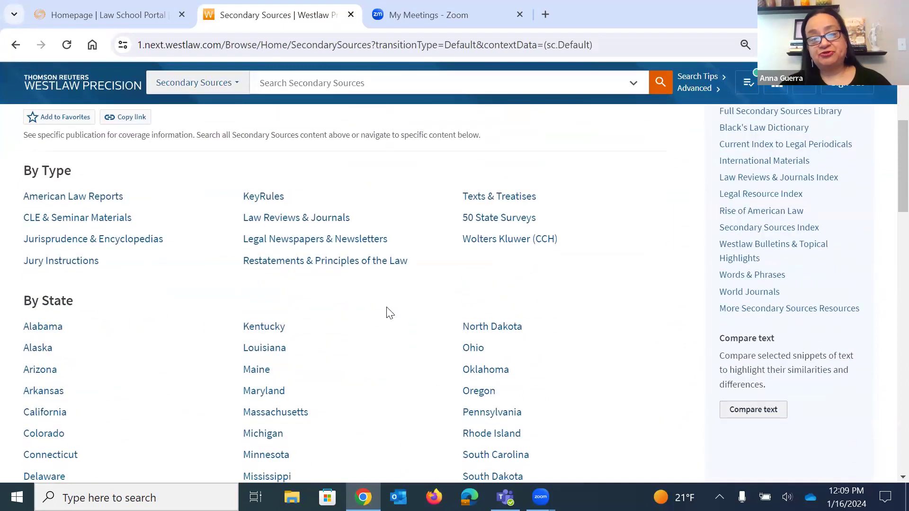
pyautogui.scroll(-3, 389, 312)
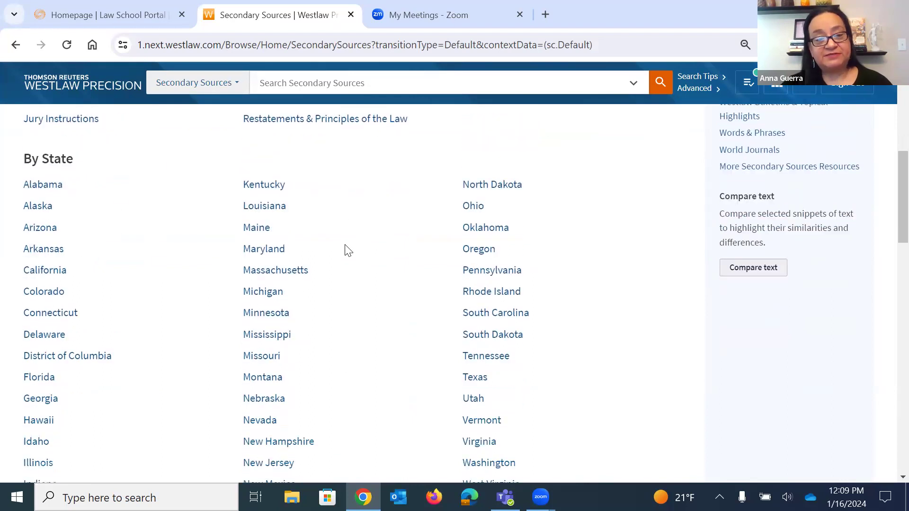
pyautogui.scroll(-9, 348, 249)
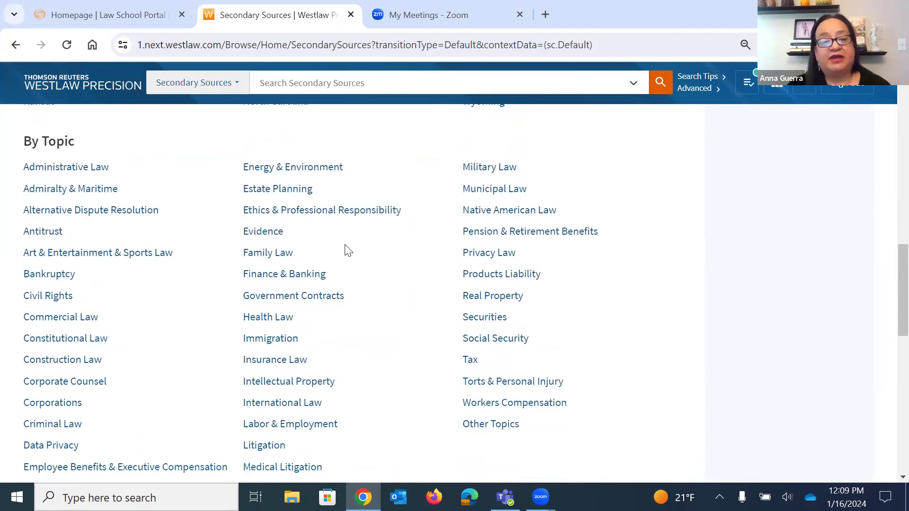
pyautogui.click(90, 340)
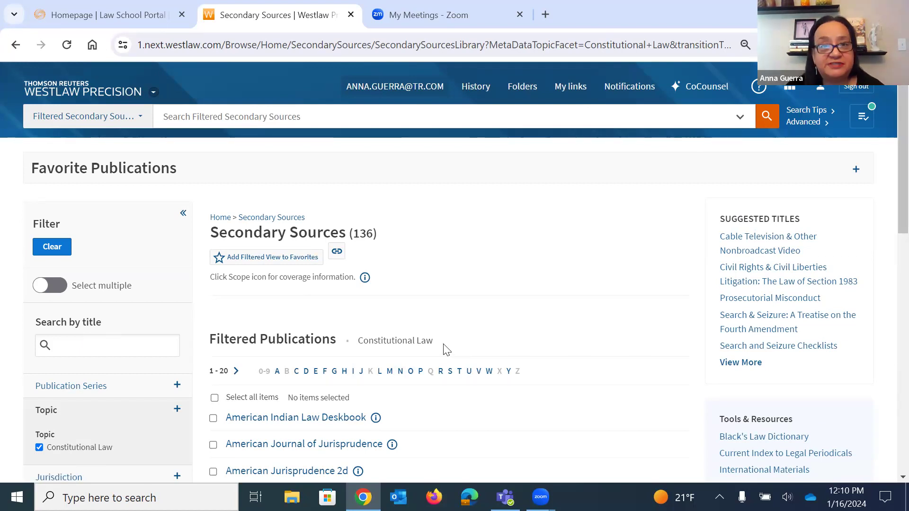
# Step: Look through the first page of Constitutional Law secondary source publications
pyautogui.scroll(-3, 469, 299)
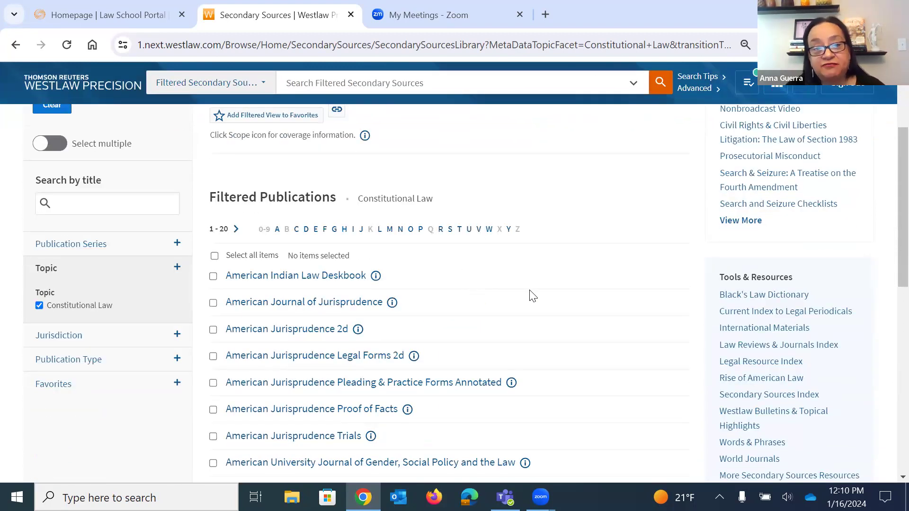
pyautogui.scroll(3, 531, 296)
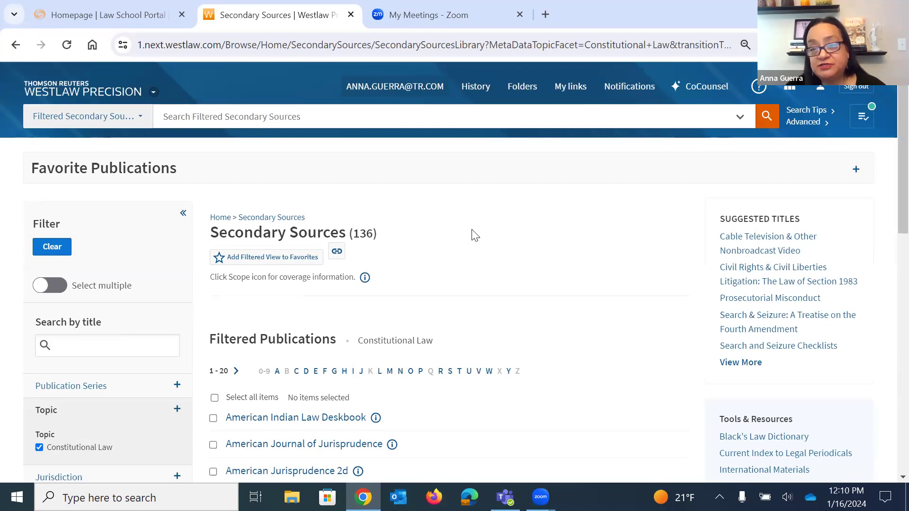
pyautogui.scroll(-6, 472, 230)
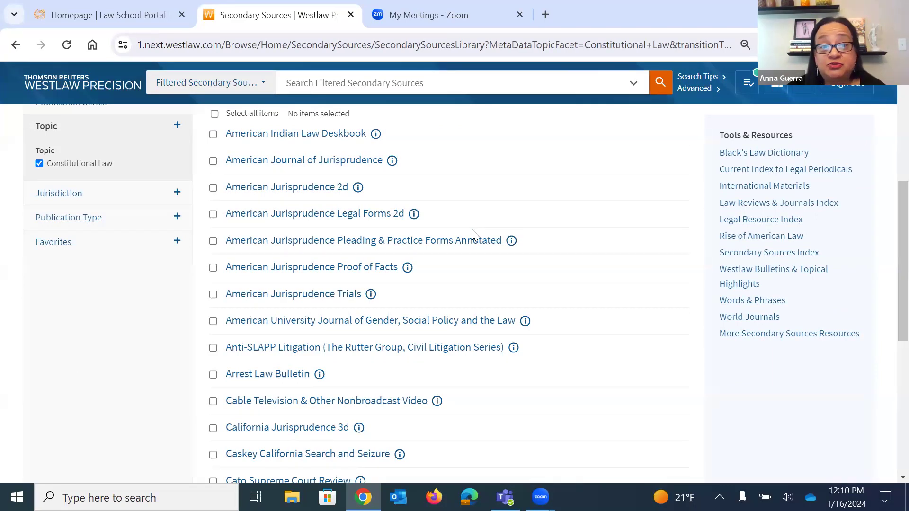
pyautogui.scroll(-5, 471, 229)
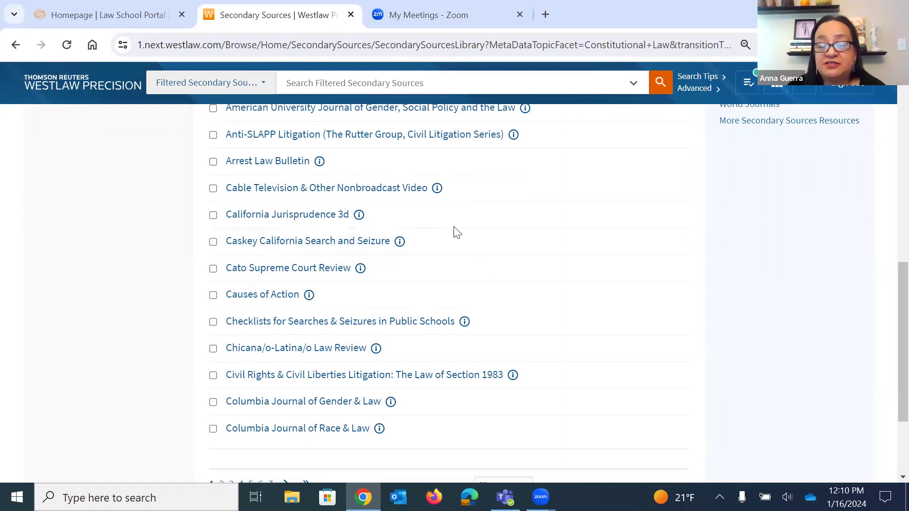
pyautogui.scroll(-2, 456, 232)
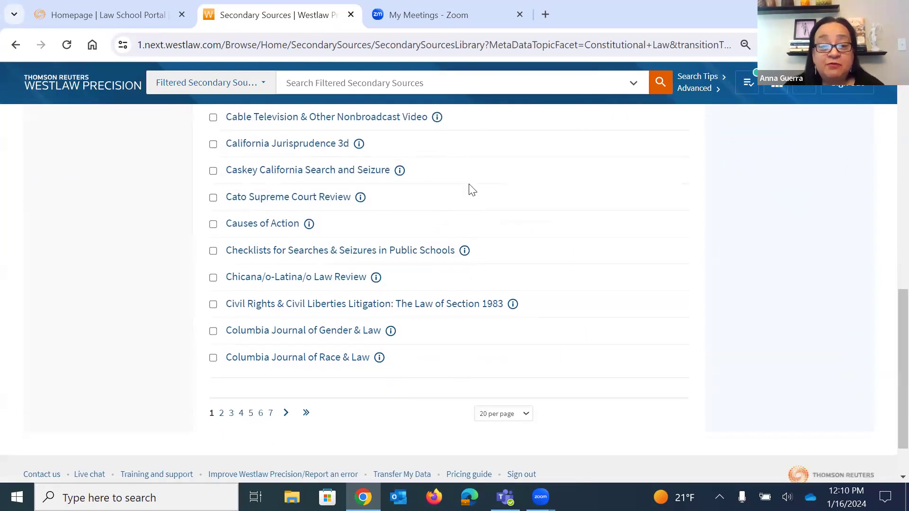
pyautogui.scroll(5, 468, 189)
pyautogui.scroll(-6, 468, 191)
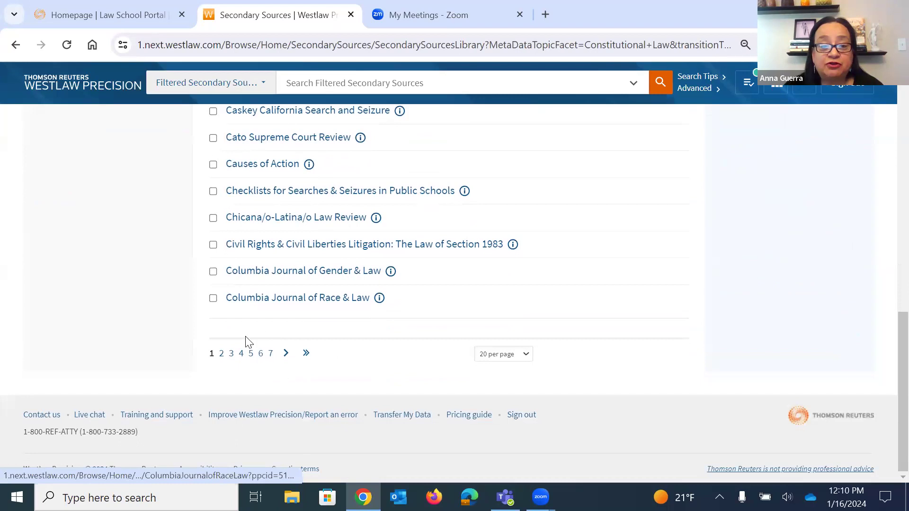
# Step: Look through pages 2 and 3 of the Constitutional Law publications for titles on free speech
pyautogui.click(221, 356)
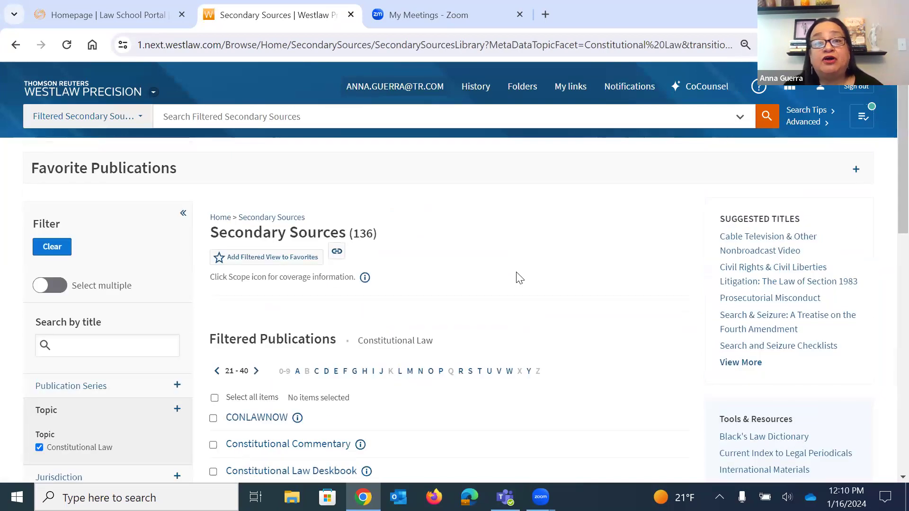
pyautogui.scroll(-9, 520, 278)
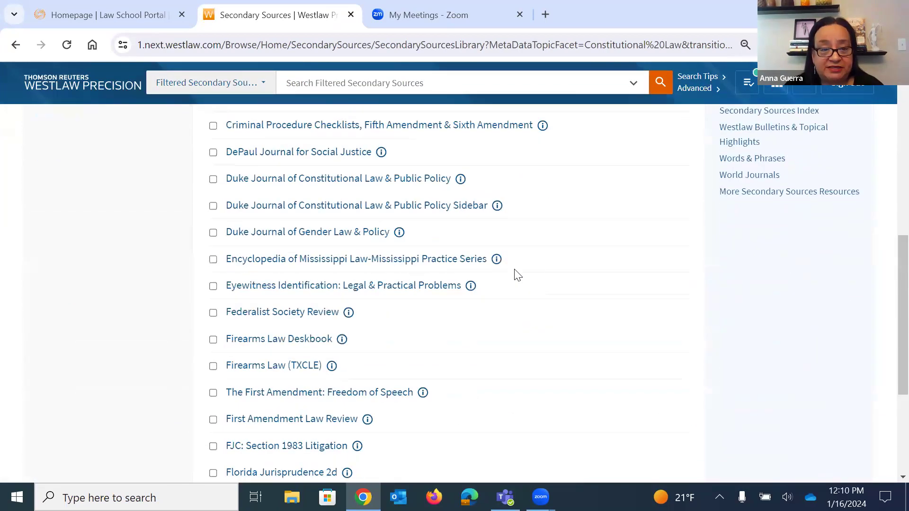
pyautogui.scroll(-2, 462, 376)
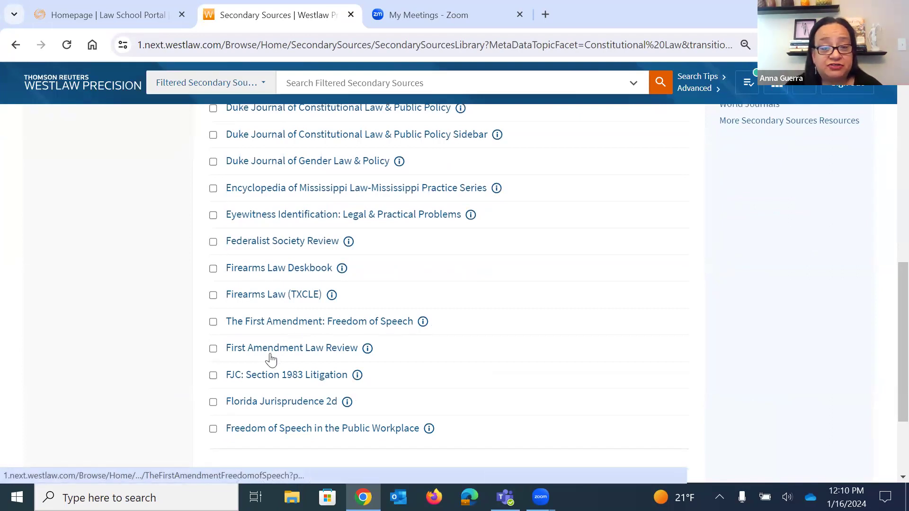
pyautogui.scroll(-2, 374, 356)
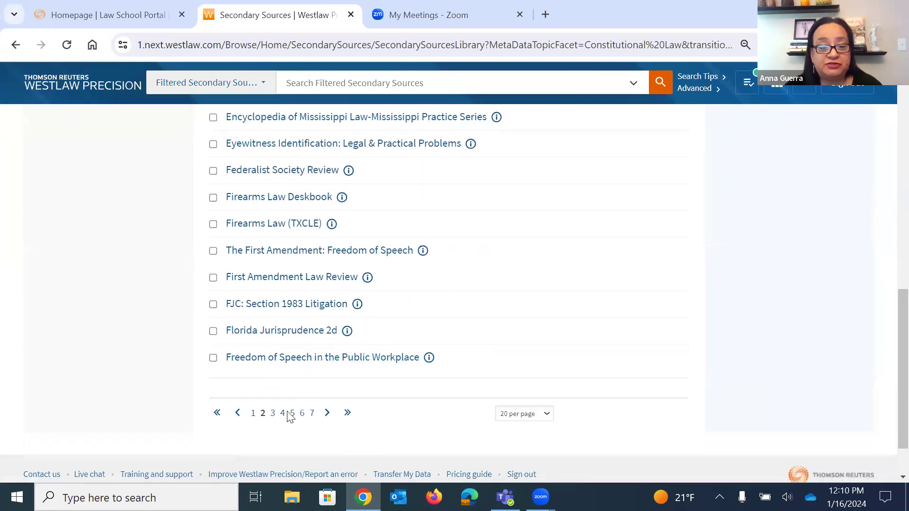
pyautogui.click(272, 413)
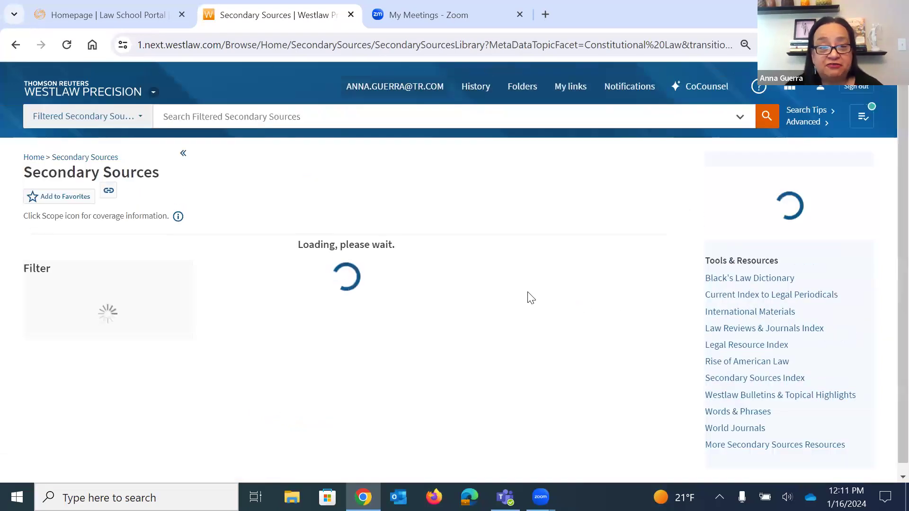
pyautogui.scroll(-5, 529, 298)
pyautogui.scroll(-6, 531, 297)
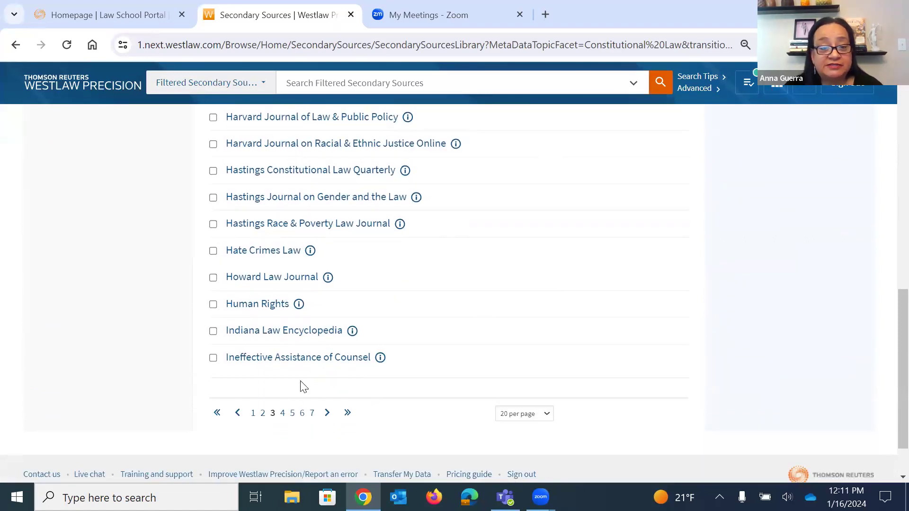
# Step: Go to page 4 of the Constitutional Law publications and look over its titles down to Modern Constitutional Law
pyautogui.click(284, 413)
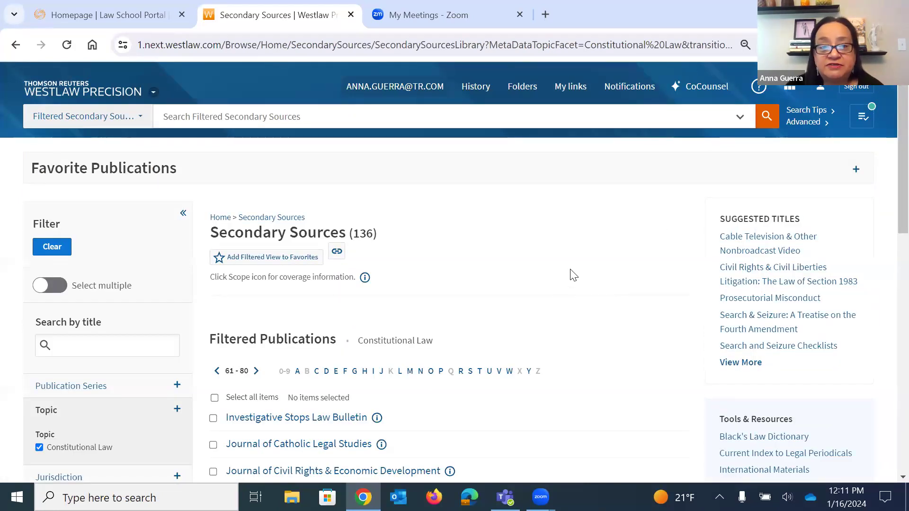
pyautogui.scroll(-6, 573, 275)
pyautogui.scroll(-1, 573, 274)
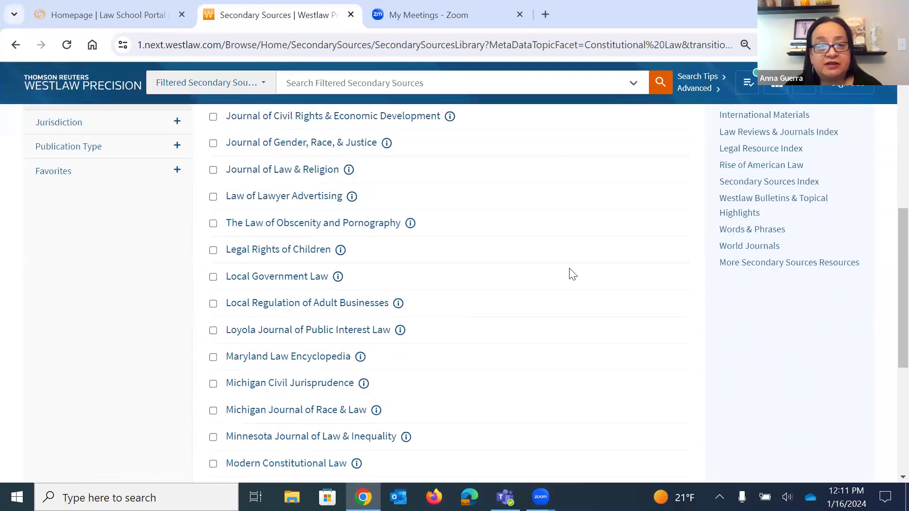
pyautogui.scroll(-3, 492, 247)
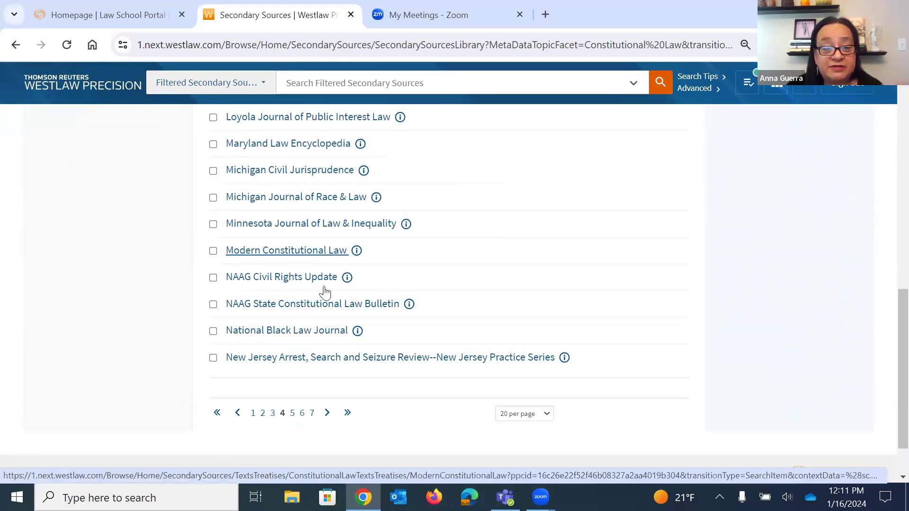
# Step: Go to page 5 of the Constitutional Law publications and look through its titles, including the Treatise on Constitutional Law
pyautogui.click(293, 415)
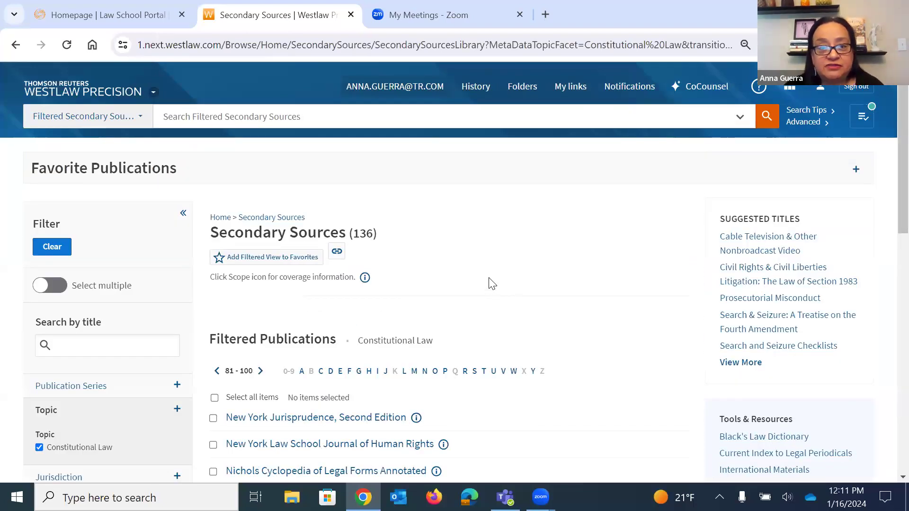
pyautogui.scroll(-5, 491, 288)
pyautogui.scroll(-1, 491, 279)
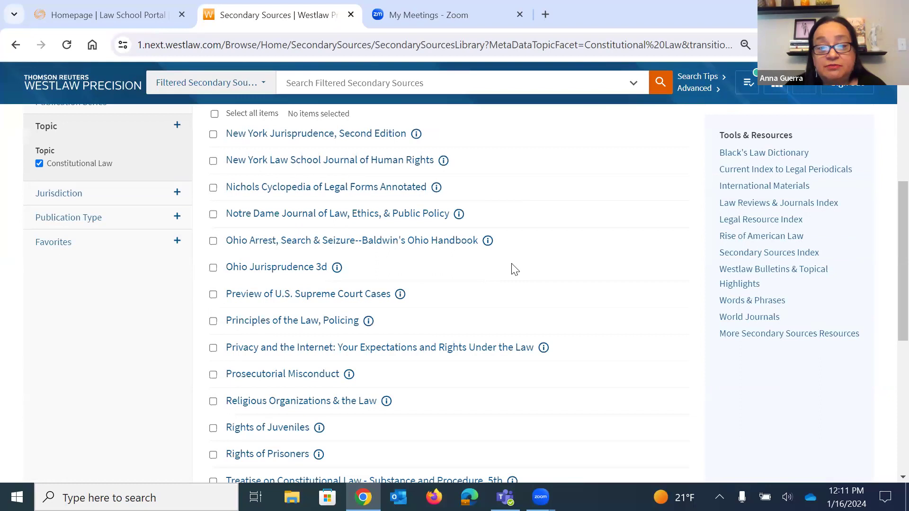
pyautogui.scroll(-4, 411, 300)
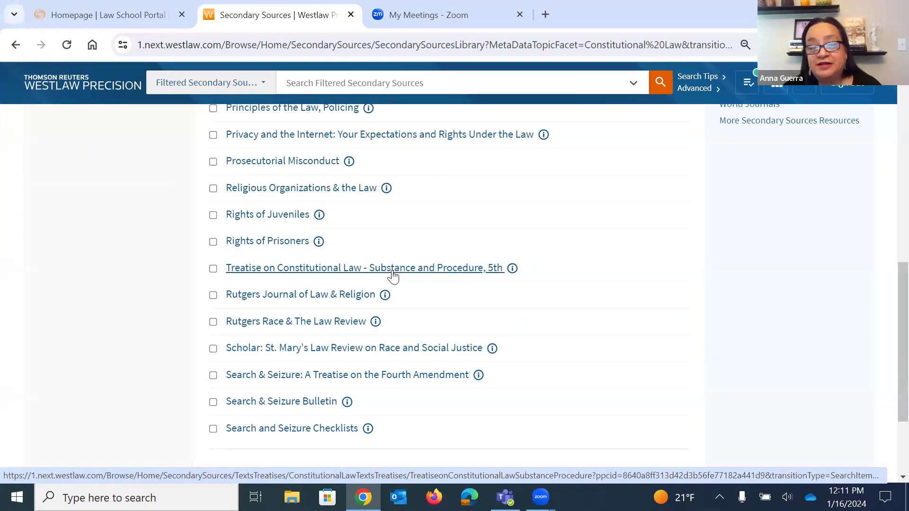
pyautogui.scroll(-2, 332, 199)
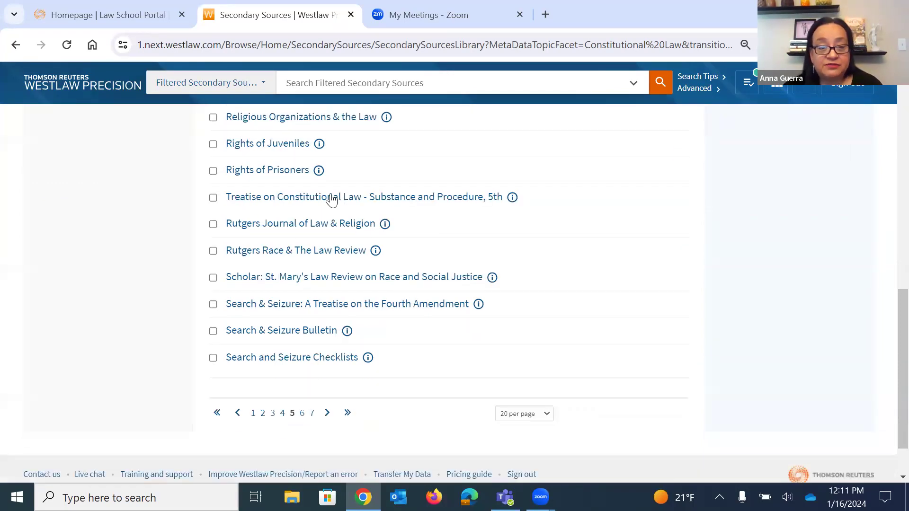
# Step: Go to page 6 of the Constitutional Law publications and open Smolla & Nimmer on Freedom of Speech
pyautogui.click(302, 413)
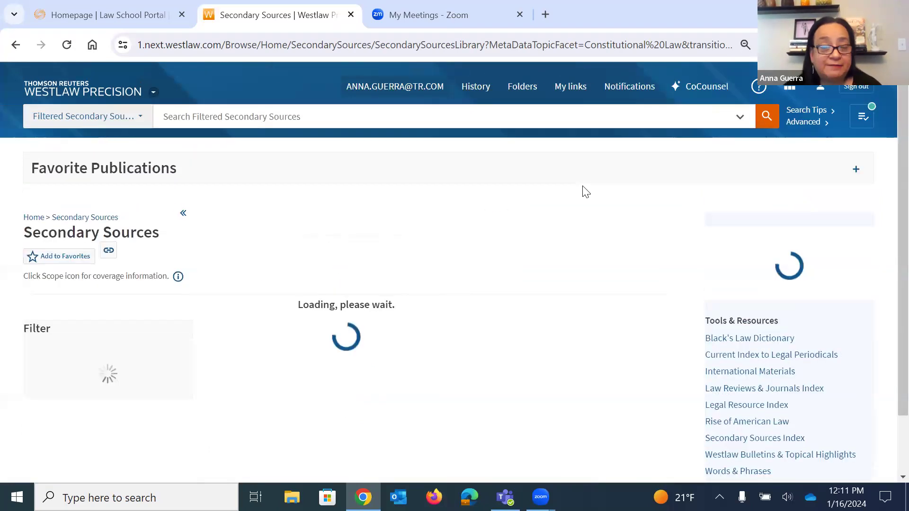
pyautogui.scroll(-6, 499, 232)
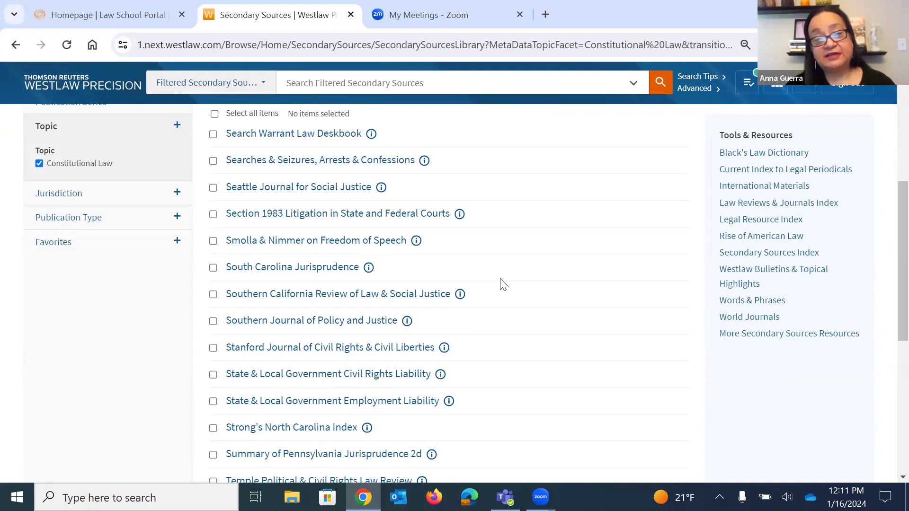
pyautogui.click(348, 244)
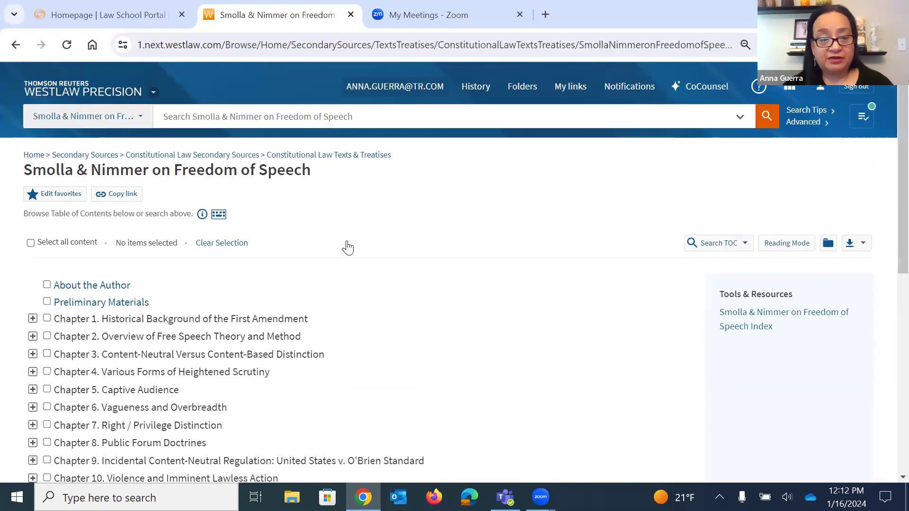
# Step: Look through the chapter list of Smolla & Nimmer on Freedom of Speech from Chapter 1 to Chapter 27
pyautogui.scroll(-2, 361, 320)
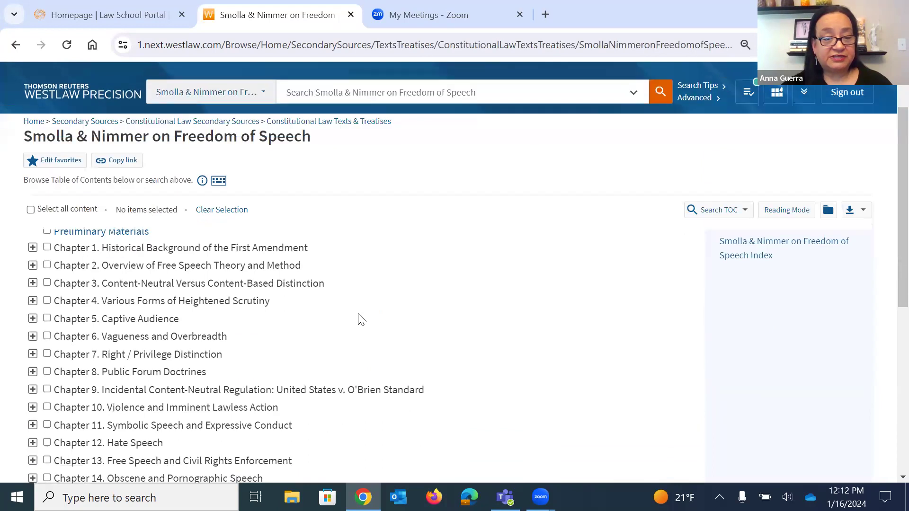
pyautogui.scroll(-3, 403, 339)
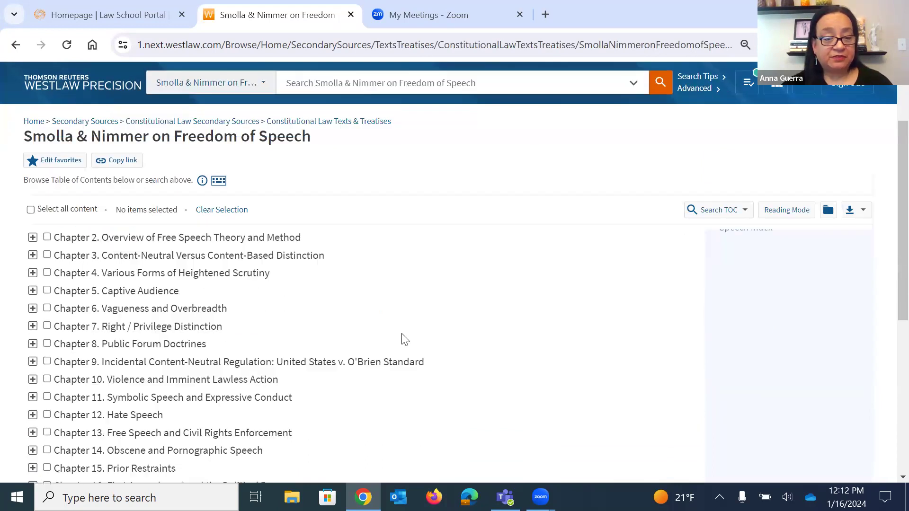
pyautogui.scroll(-2, 402, 339)
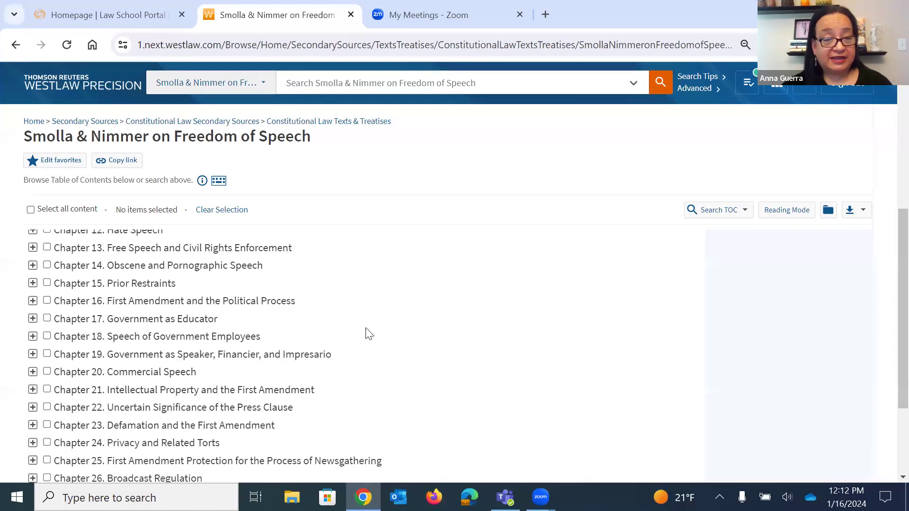
pyautogui.scroll(-3, 369, 335)
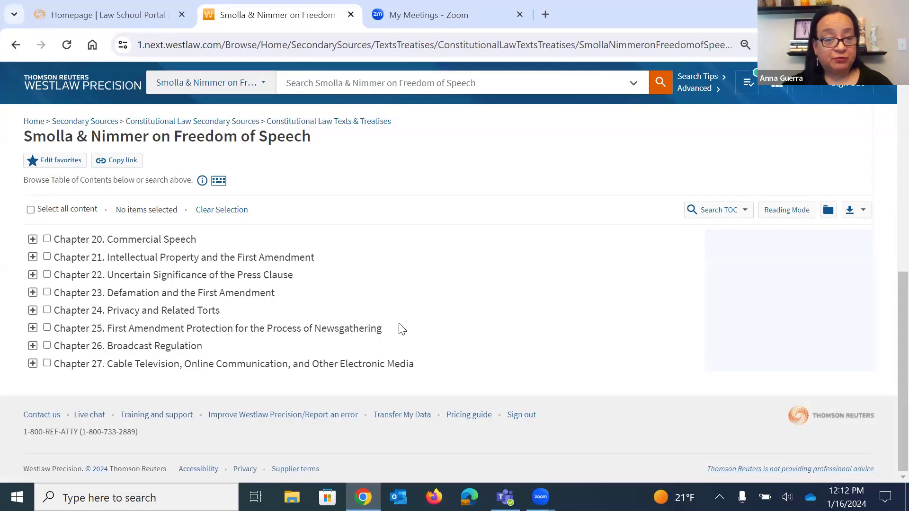
pyautogui.scroll(5, 402, 330)
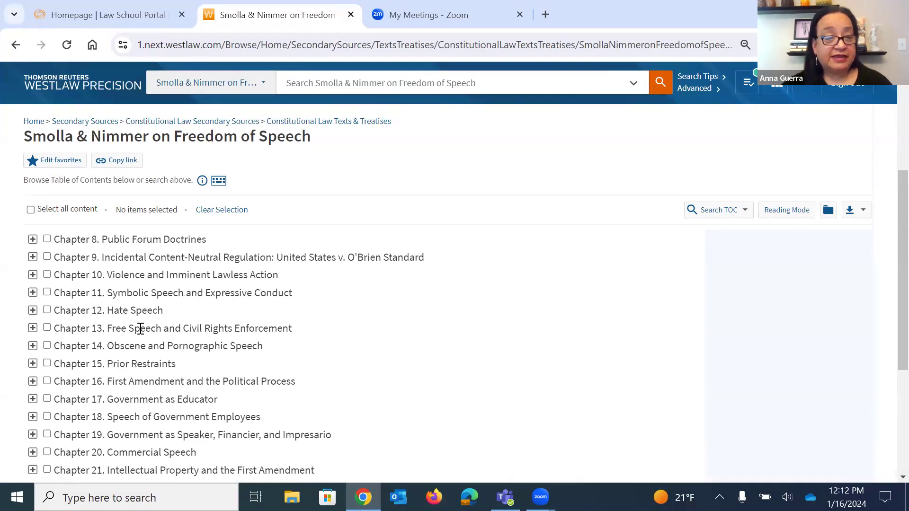
pyautogui.scroll(2, 398, 306)
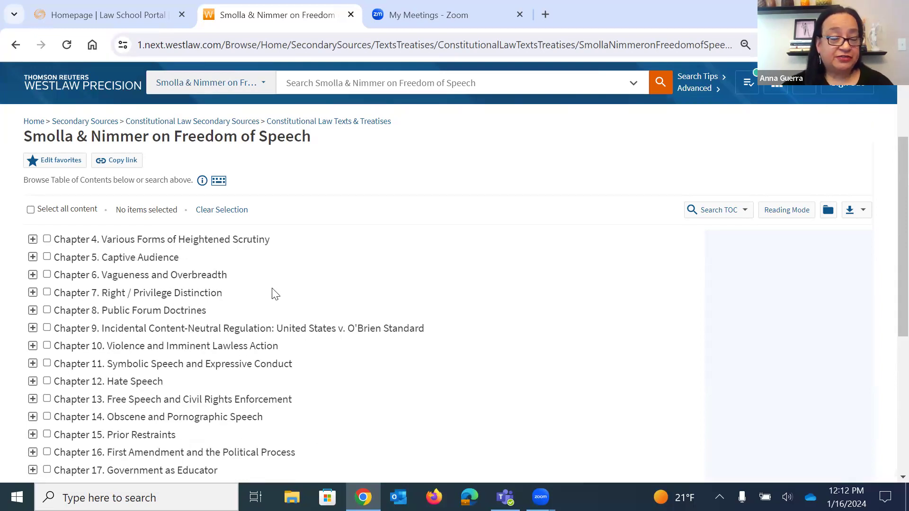
pyautogui.scroll(2, 276, 294)
pyautogui.scroll(2, 378, 341)
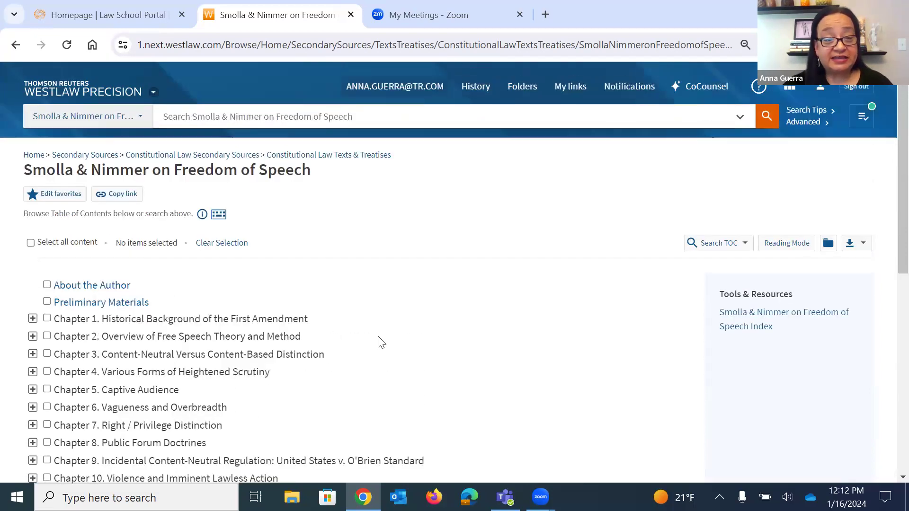
# Step: Expand Chapter 17, Government as Educator, and look through its sections on school and university speech
pyautogui.scroll(-4, 398, 393)
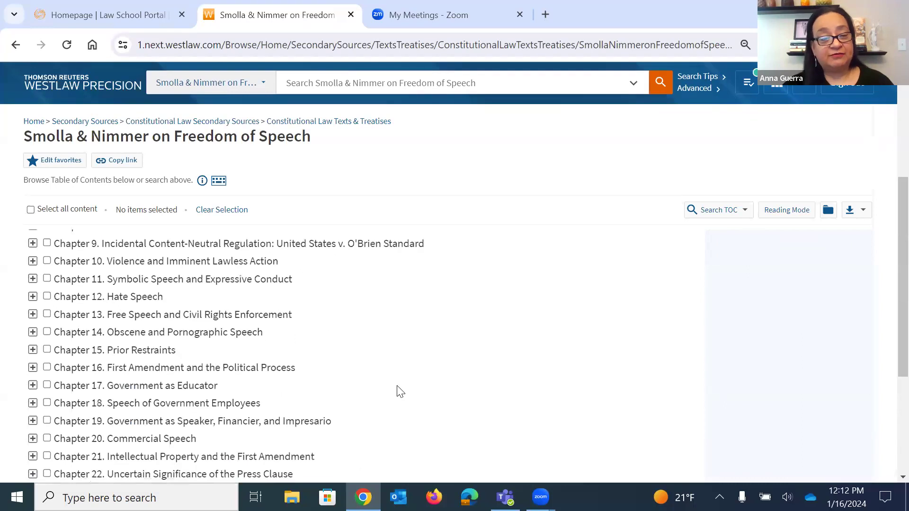
pyautogui.scroll(-3, 398, 392)
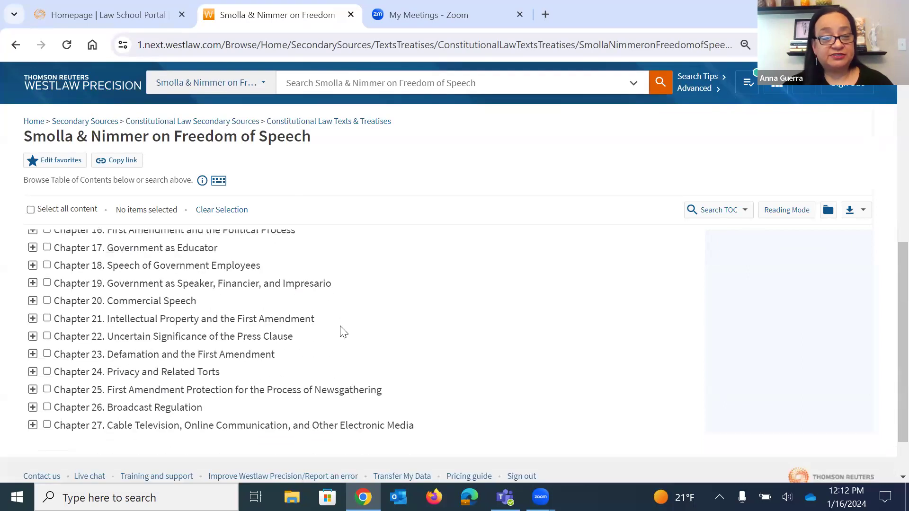
pyautogui.click(33, 247)
pyautogui.scroll(-2, 630, 327)
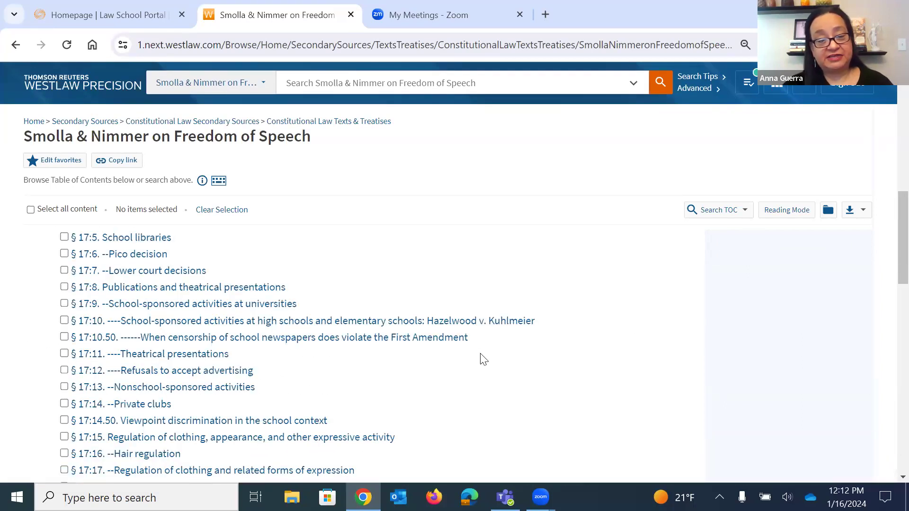
pyautogui.scroll(-1, 483, 360)
pyautogui.scroll(-3, 483, 360)
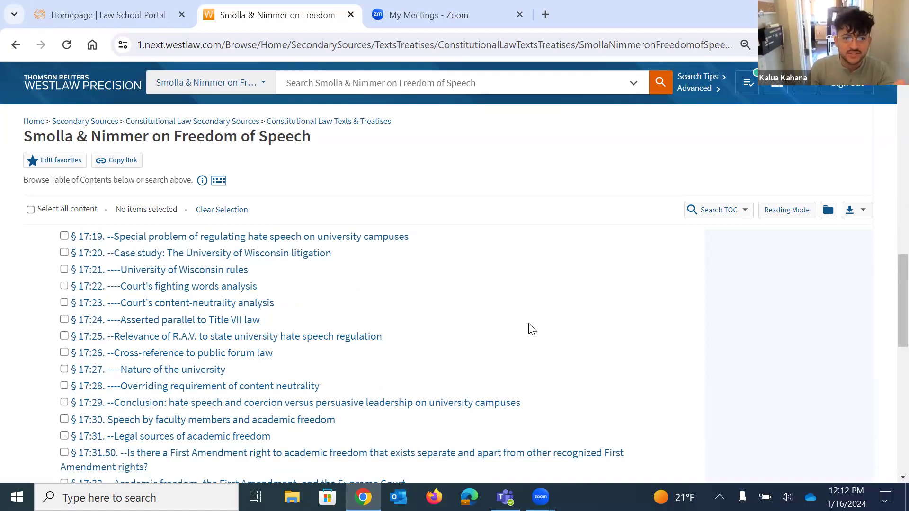
# Step: Return to the Secondary Sources overview and open the Constitutional Law topic again
pyautogui.click(98, 122)
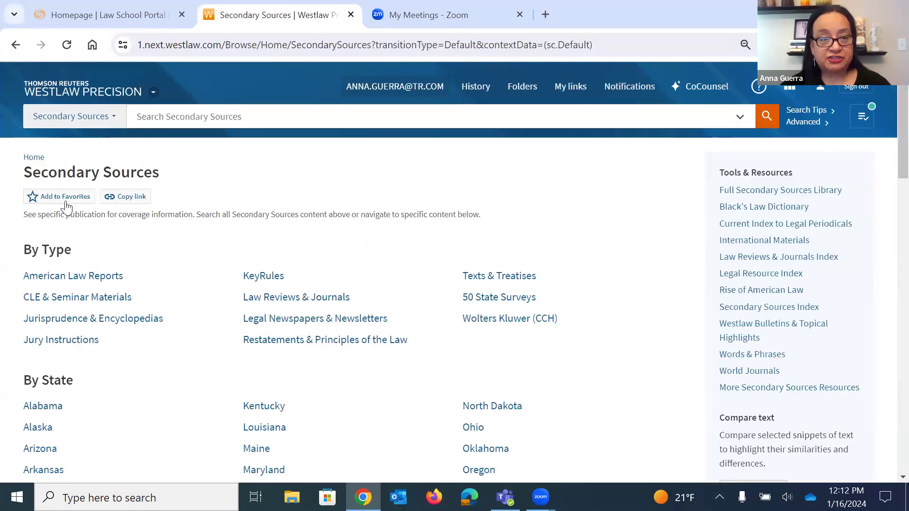
pyautogui.scroll(-15, 209, 282)
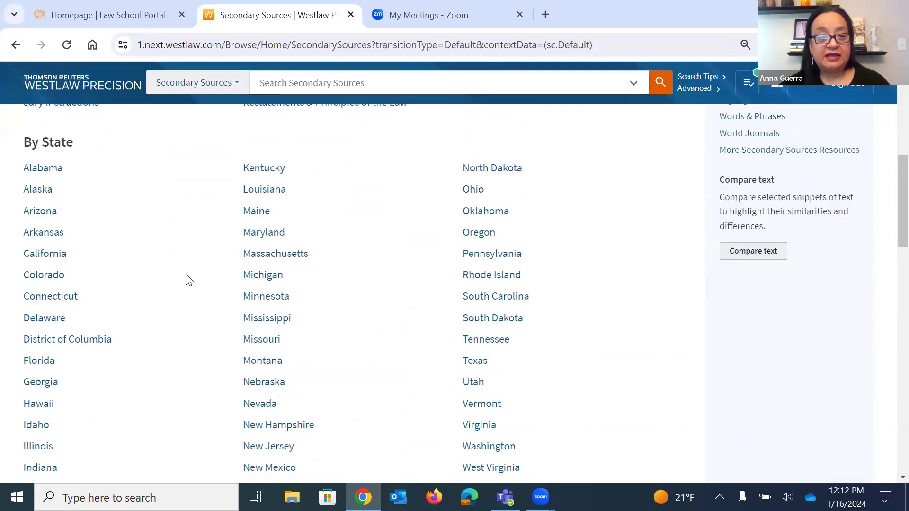
pyautogui.scroll(-3, 189, 280)
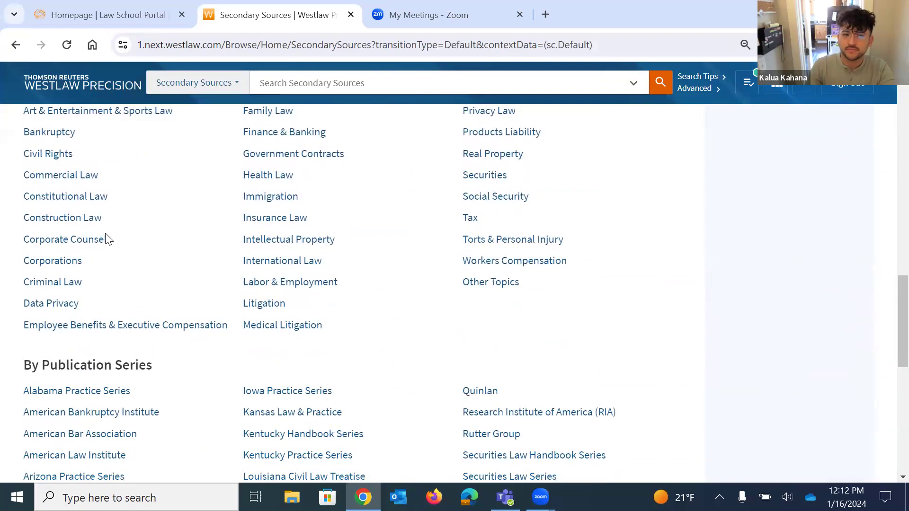
pyautogui.scroll(3, 57, 202)
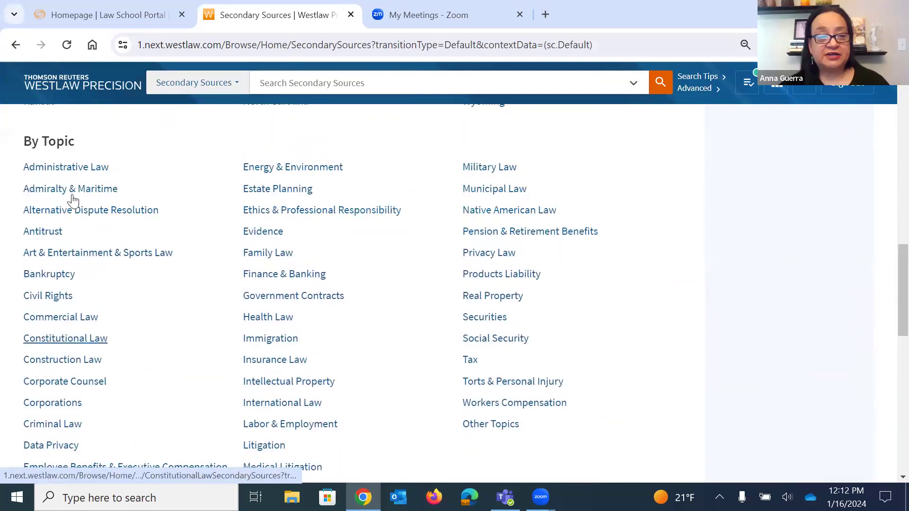
pyautogui.click(58, 340)
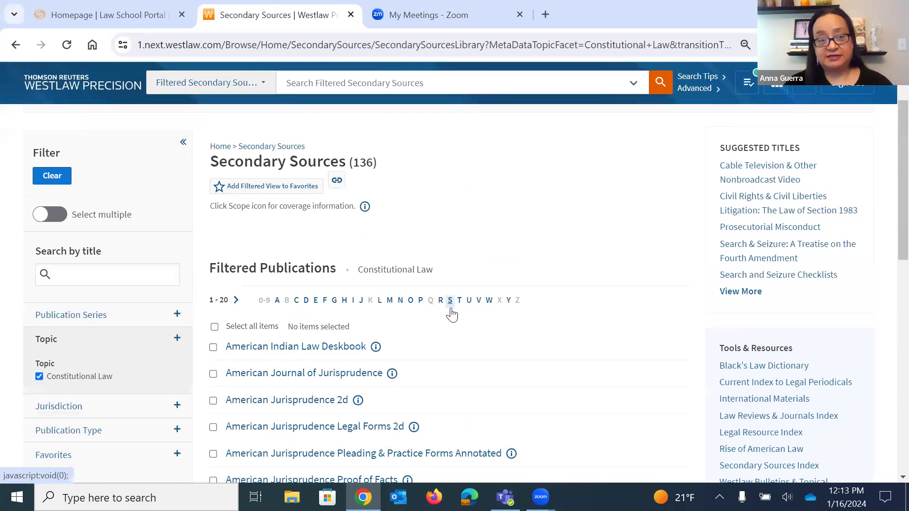
# Step: Skip from the first page of Constitutional Law publications to page 6 and reopen Smolla & Nimmer on Freedom of Speech
pyautogui.scroll(-7, 452, 313)
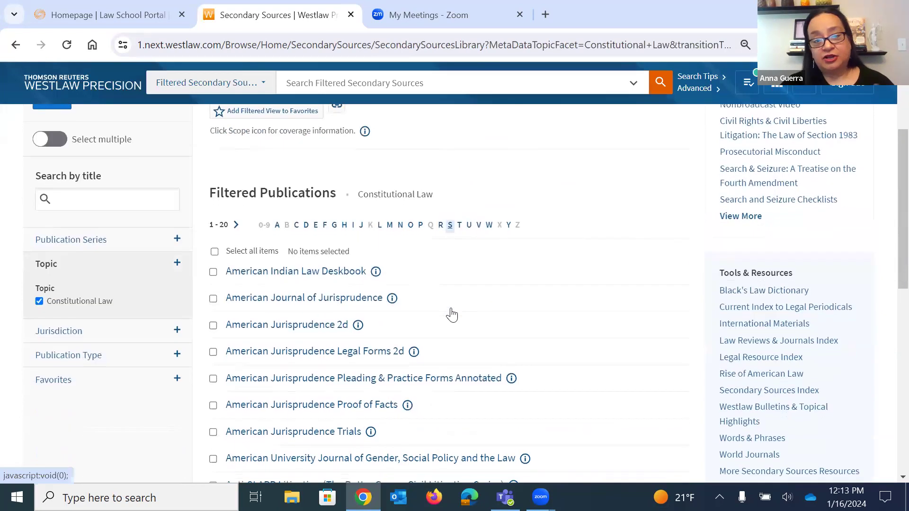
pyautogui.scroll(-2, 453, 314)
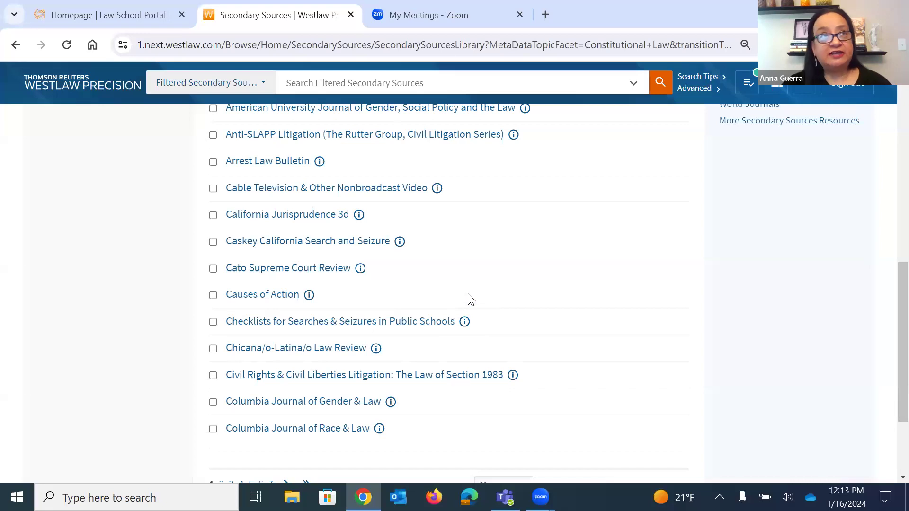
pyautogui.scroll(-2, 468, 301)
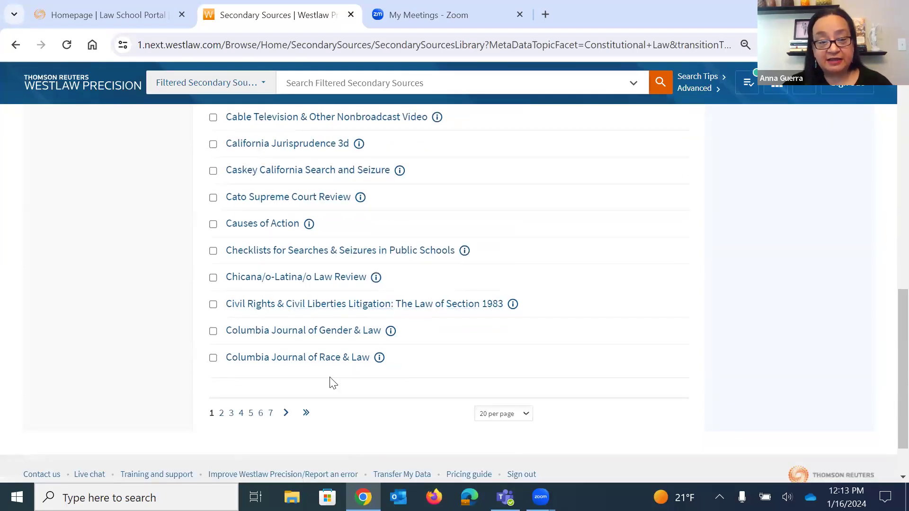
pyautogui.click(260, 416)
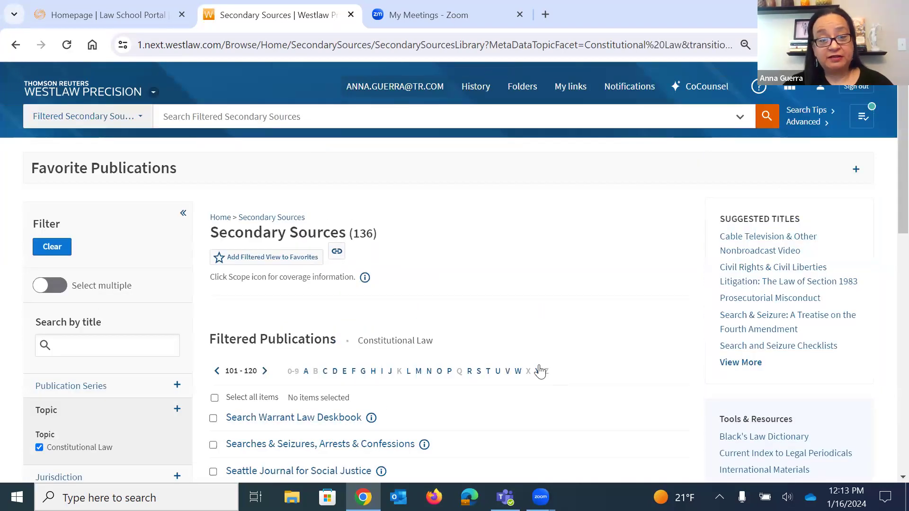
pyautogui.scroll(-6, 538, 369)
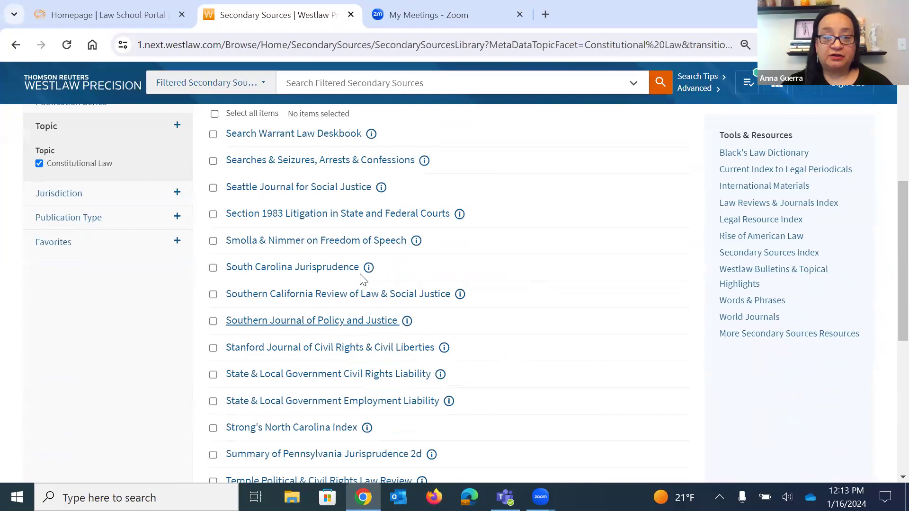
pyautogui.click(338, 246)
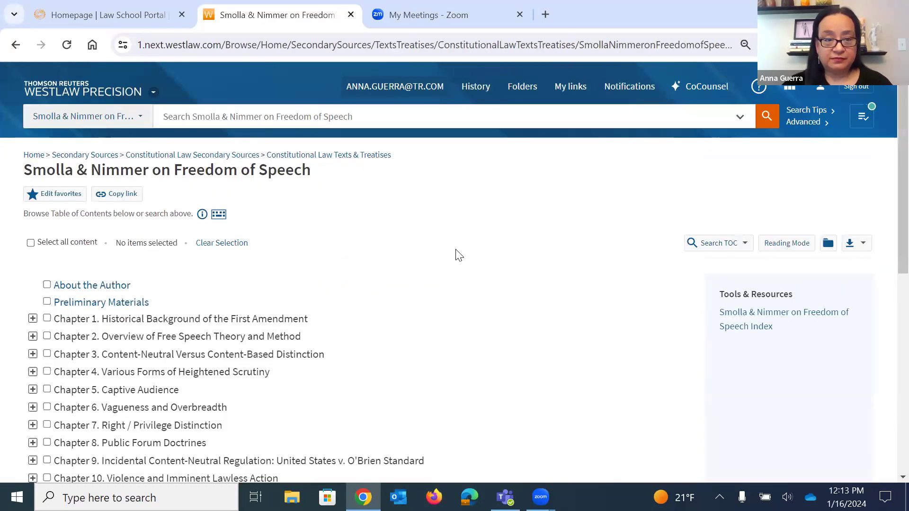
# Step: Open § 17:10 on school-sponsored activities and Hazelwood v. Kuhlmeier in Chapter 17 and read its opening discussion
pyautogui.scroll(-4, 456, 254)
pyautogui.scroll(-2, 456, 254)
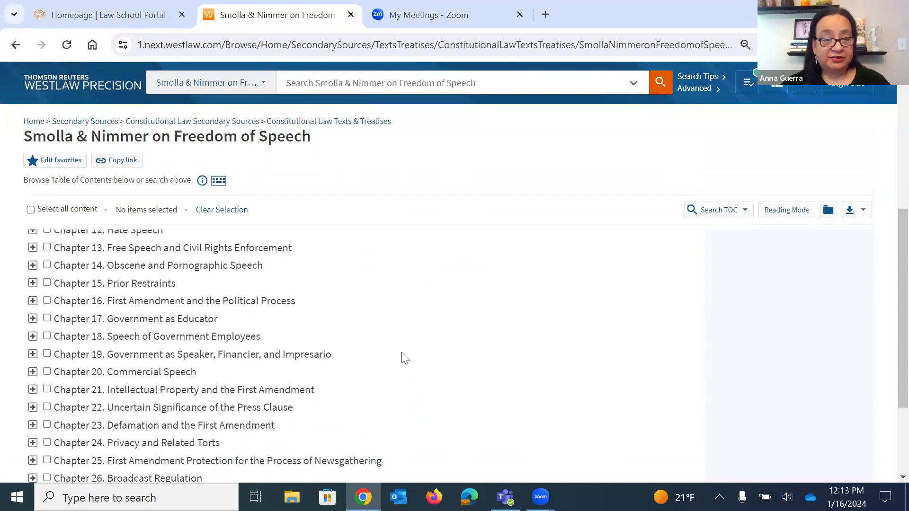
pyautogui.click(33, 320)
pyautogui.scroll(-3, 481, 331)
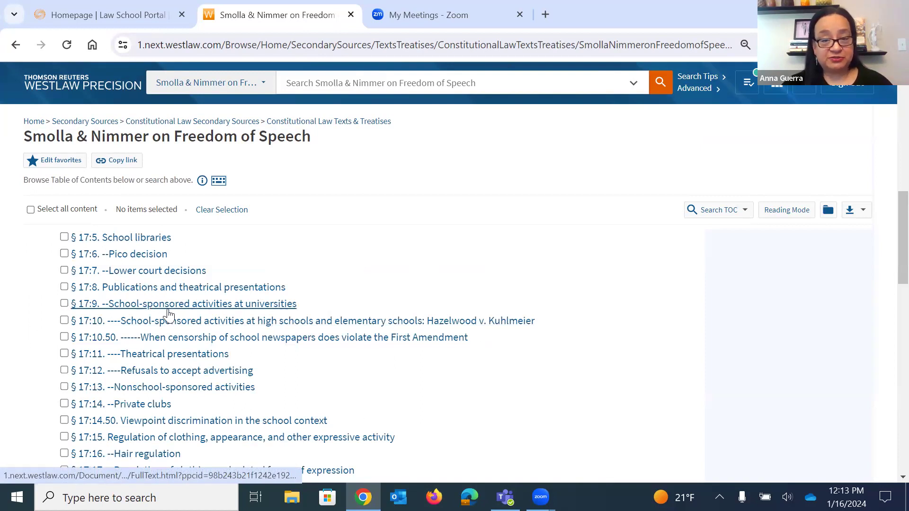
pyautogui.click(239, 321)
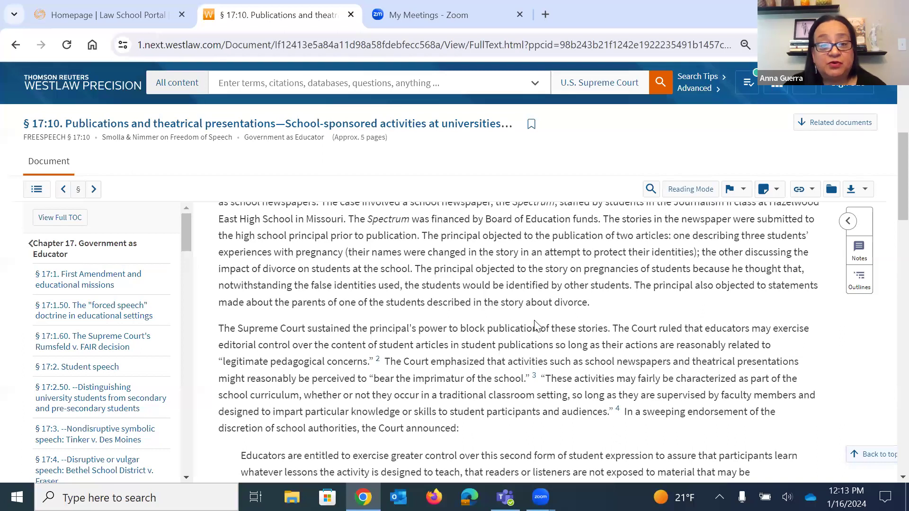
pyautogui.scroll(1, 552, 318)
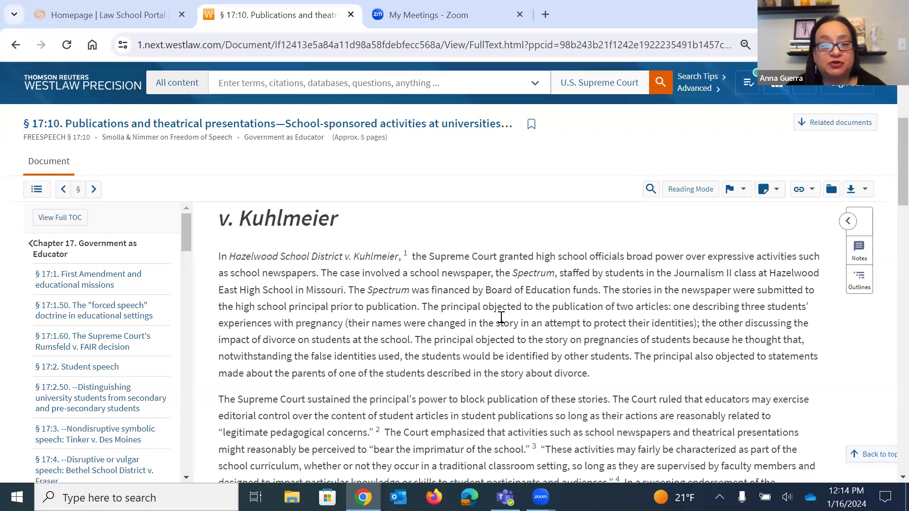
# Step: Return to the Westlaw Precision home page, open Quick Check and go through both pages of its overview
pyautogui.click(98, 92)
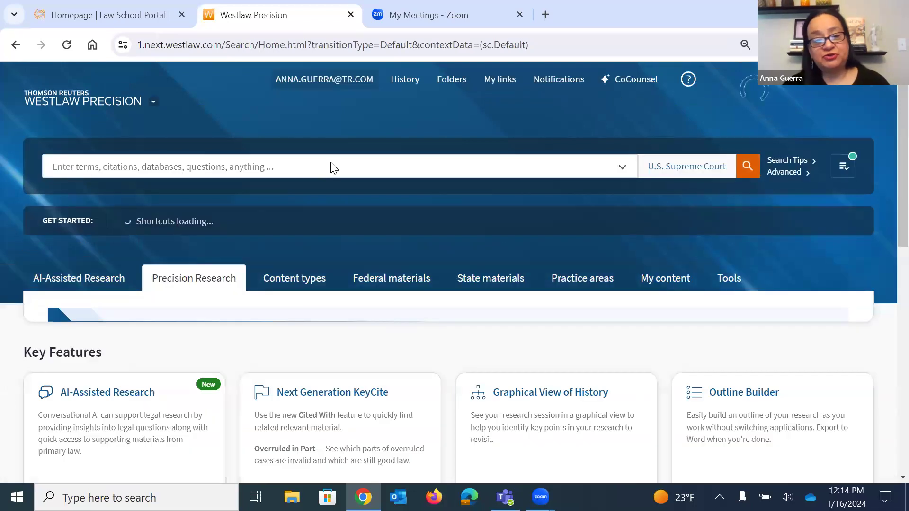
pyautogui.scroll(-10, 388, 201)
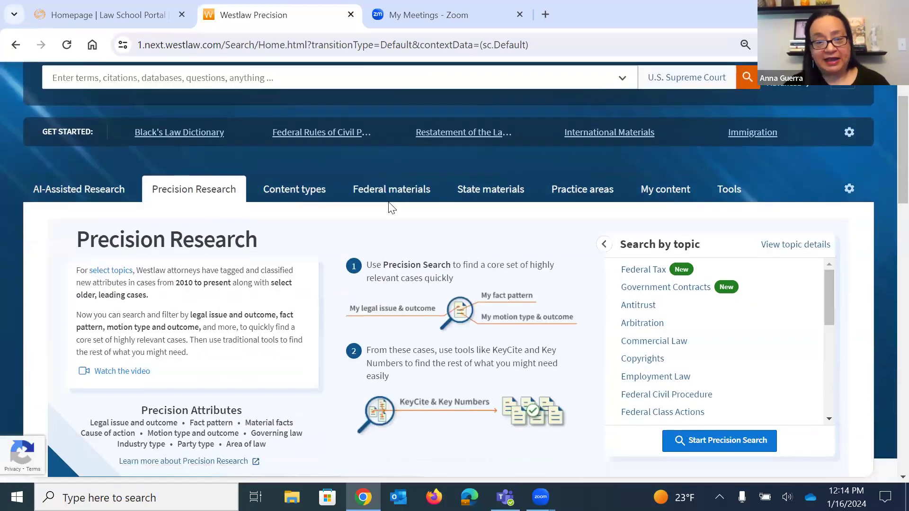
pyautogui.scroll(-2, 388, 202)
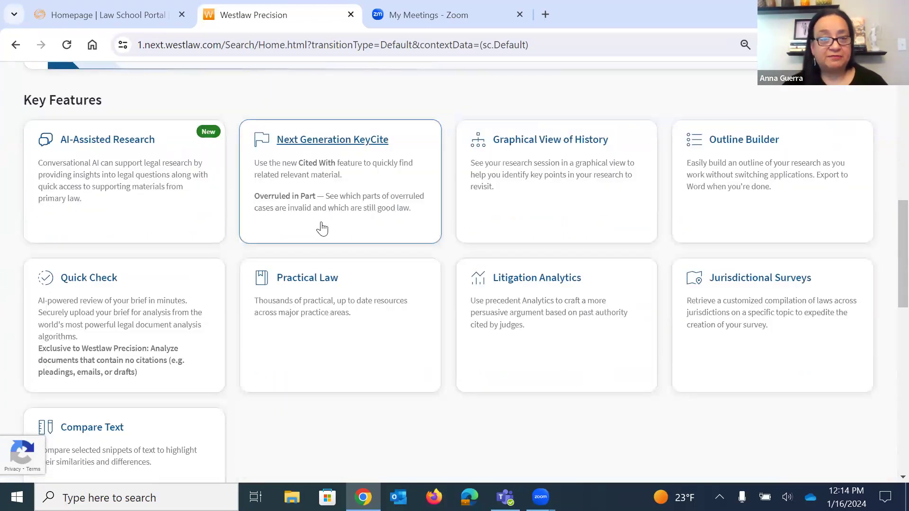
pyautogui.click(96, 281)
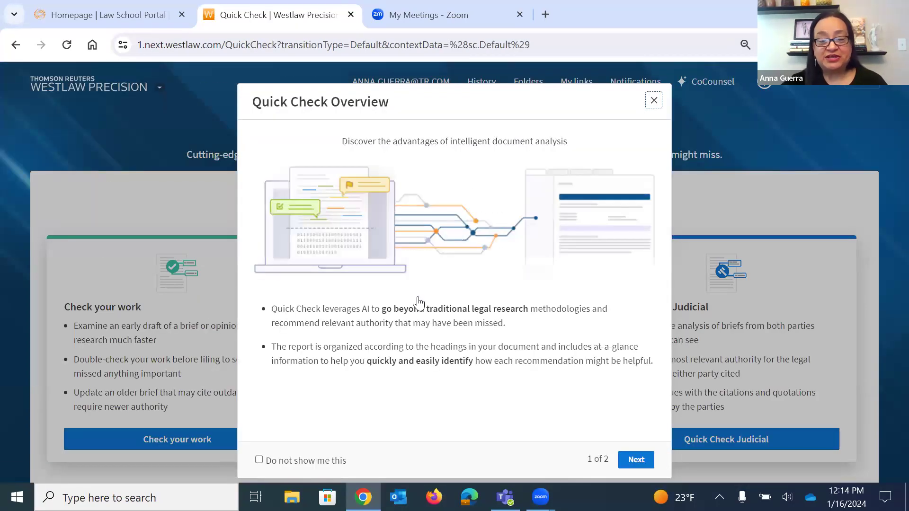
pyautogui.click(637, 462)
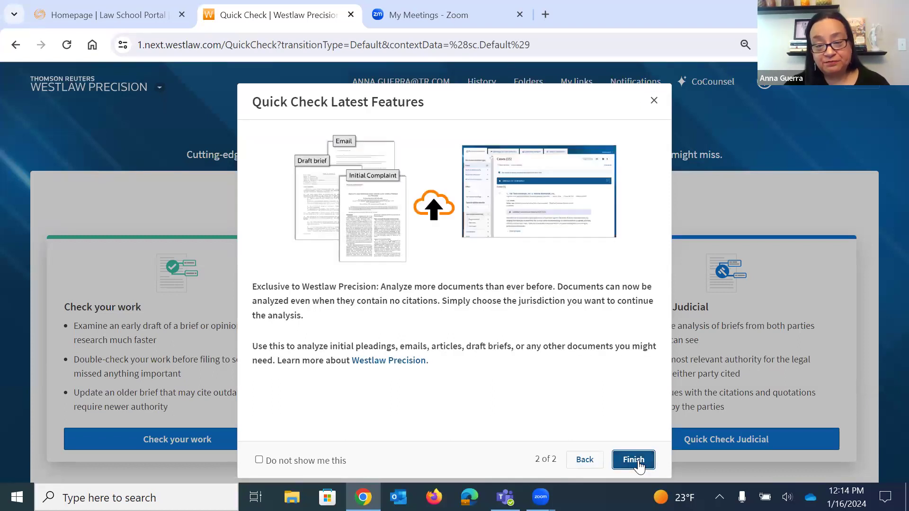
pyautogui.click(634, 460)
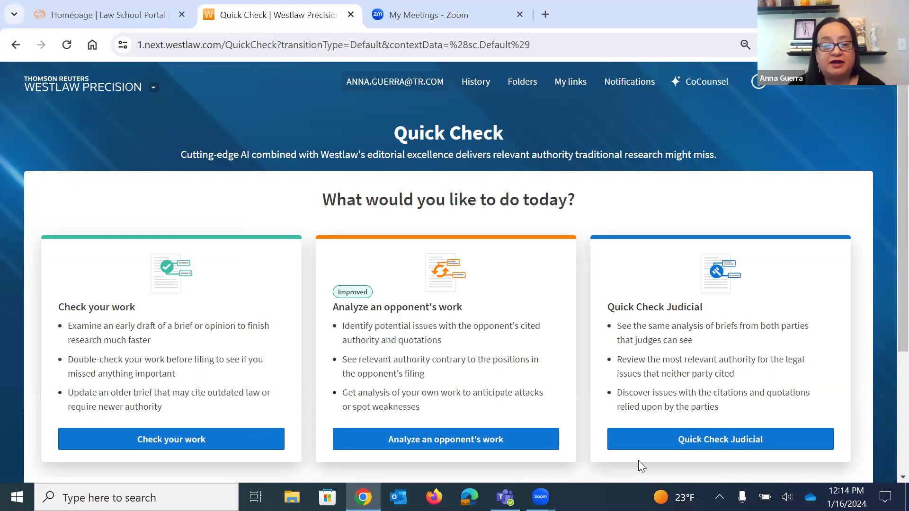
# Step: Choose Check your work in Quick Check and upload Sample Brief.doc from the Desktop for analysis
pyautogui.click(220, 447)
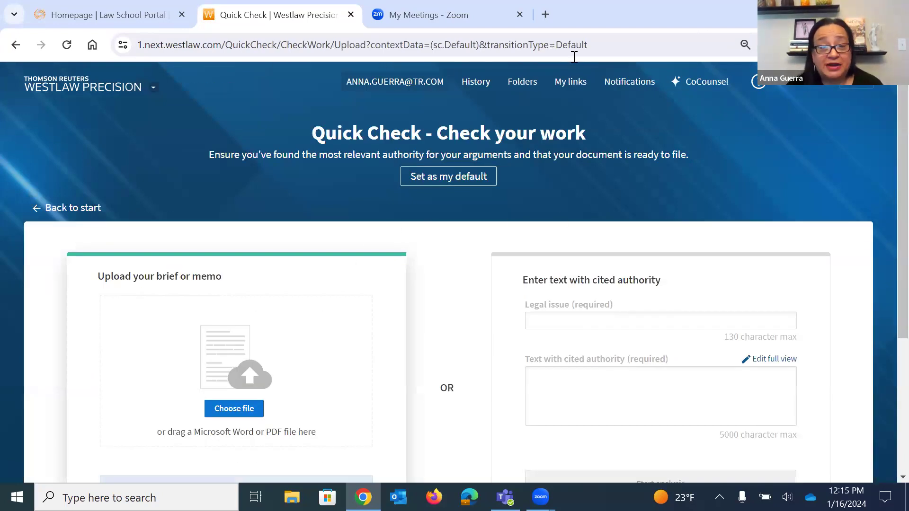
pyautogui.click(235, 410)
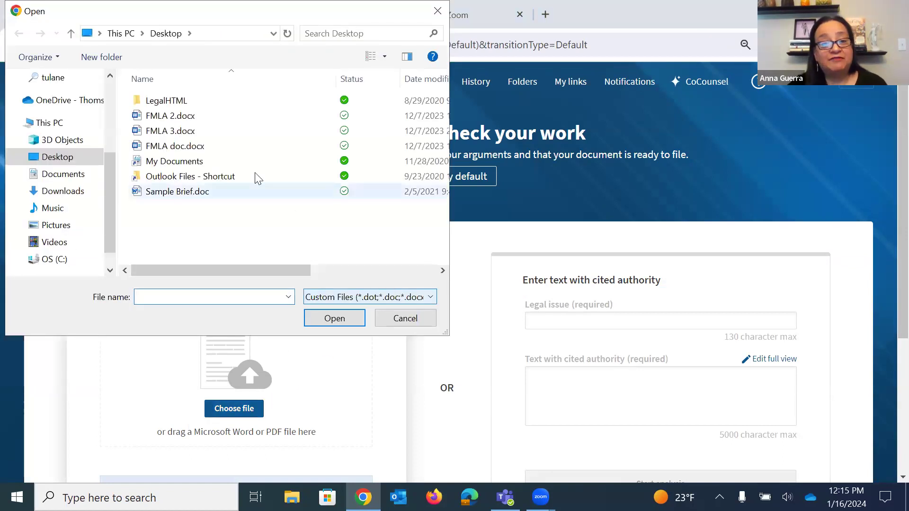
pyautogui.click(169, 197)
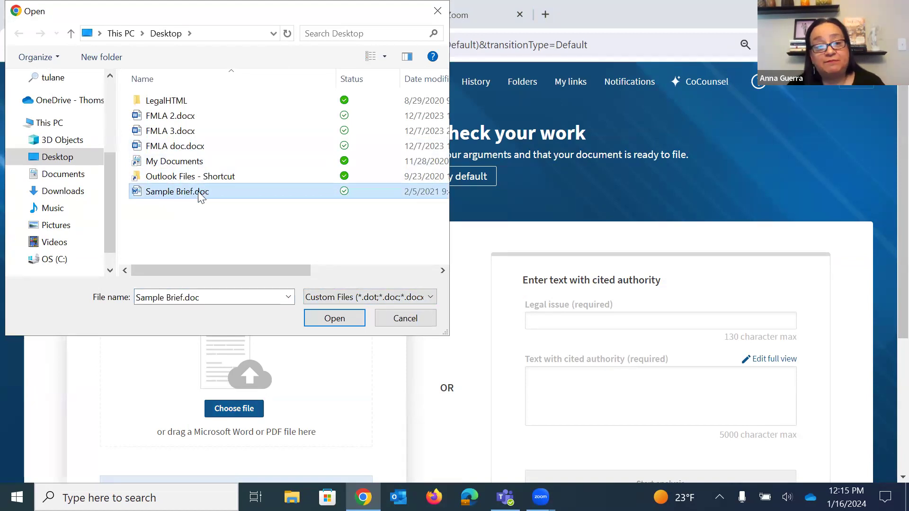
pyautogui.click(352, 315)
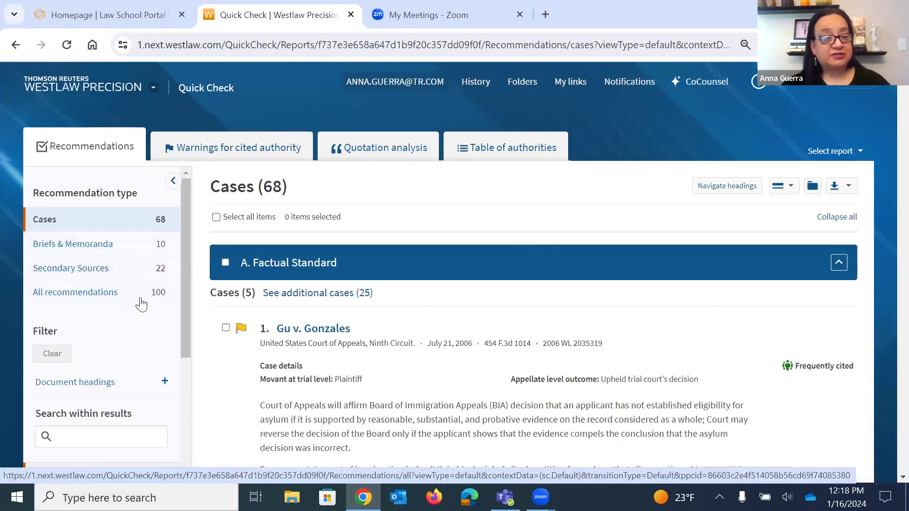
# Step: View the Briefs & Memoranda recommendations, return to Cases and review the document headings offered as filters without applying any
pyautogui.click(90, 246)
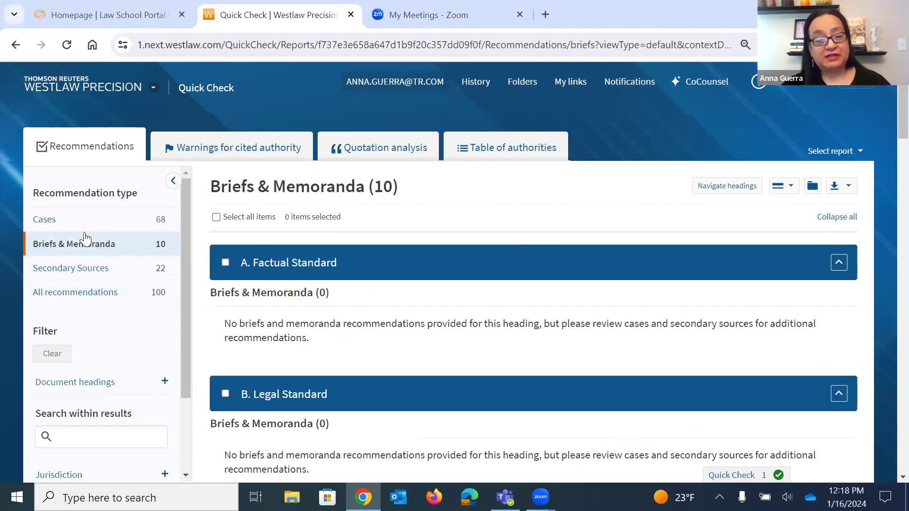
pyautogui.click(74, 230)
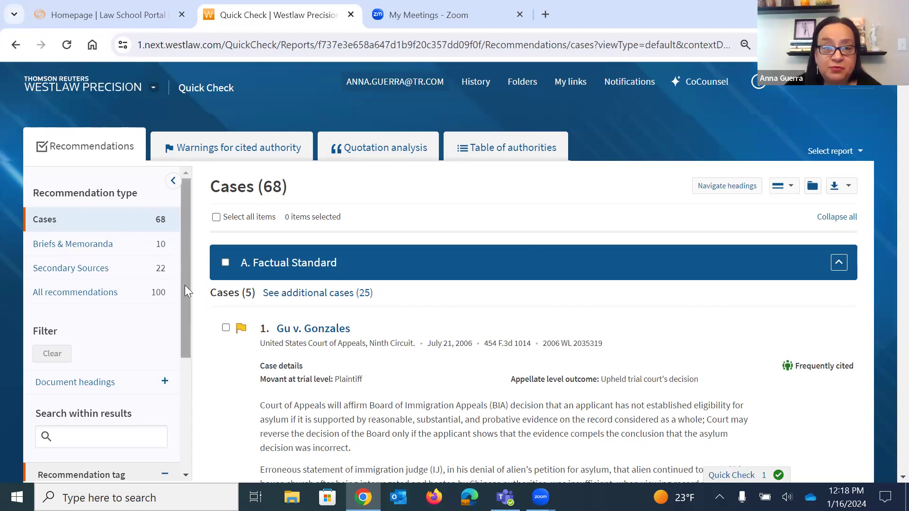
pyautogui.moveTo(185, 285); pyautogui.dragTo(185, 309)
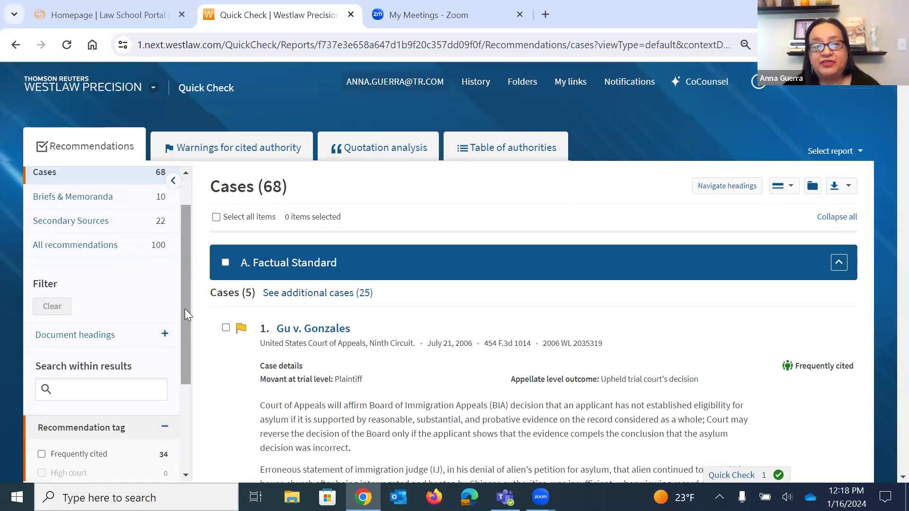
pyautogui.click(163, 337)
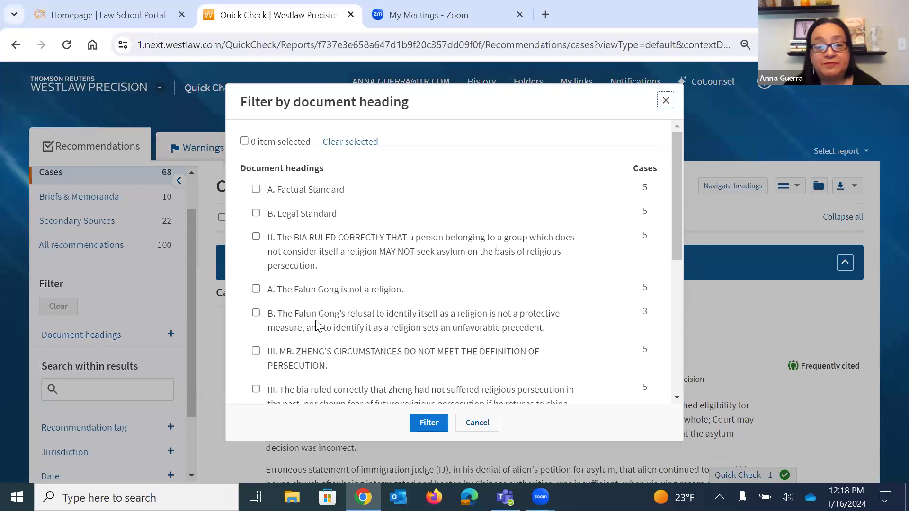
pyautogui.scroll(-6, 502, 224)
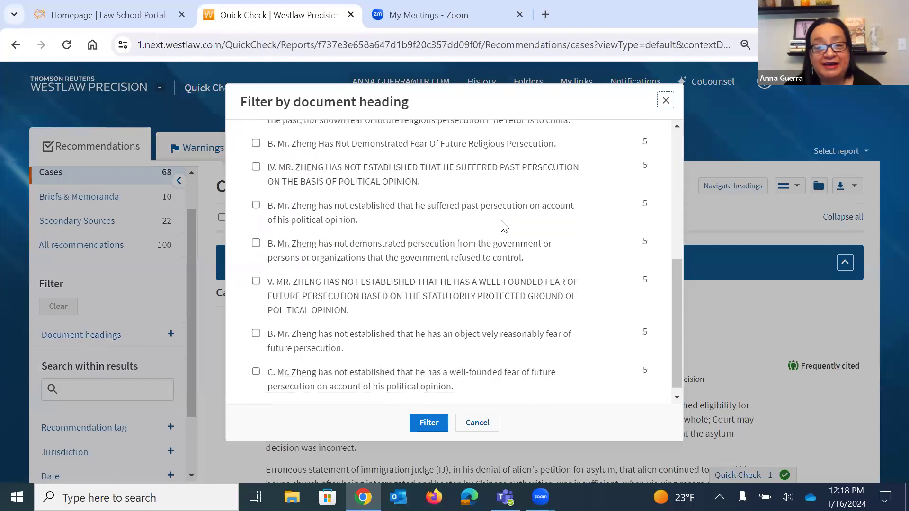
pyautogui.click(476, 424)
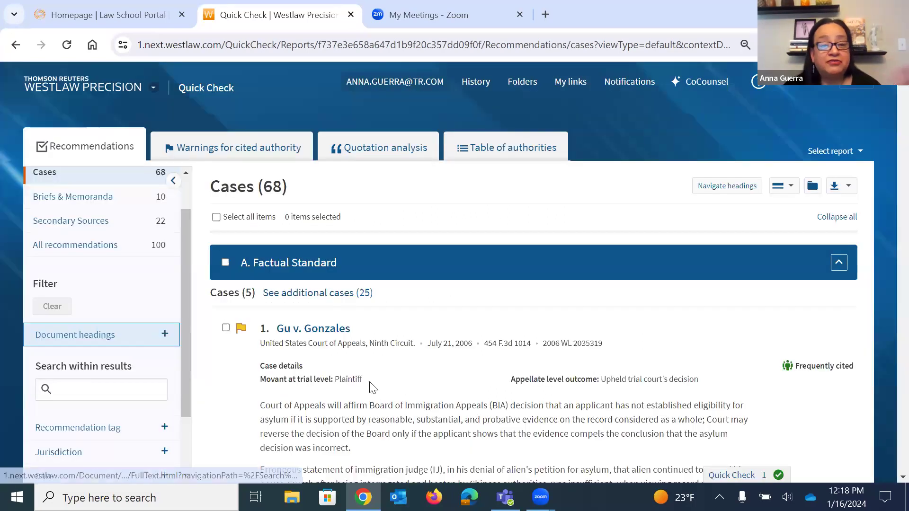
# Step: Look over the first recommended case under Factual Standard and check the document heading filter choices again
pyautogui.scroll(-3, 372, 347)
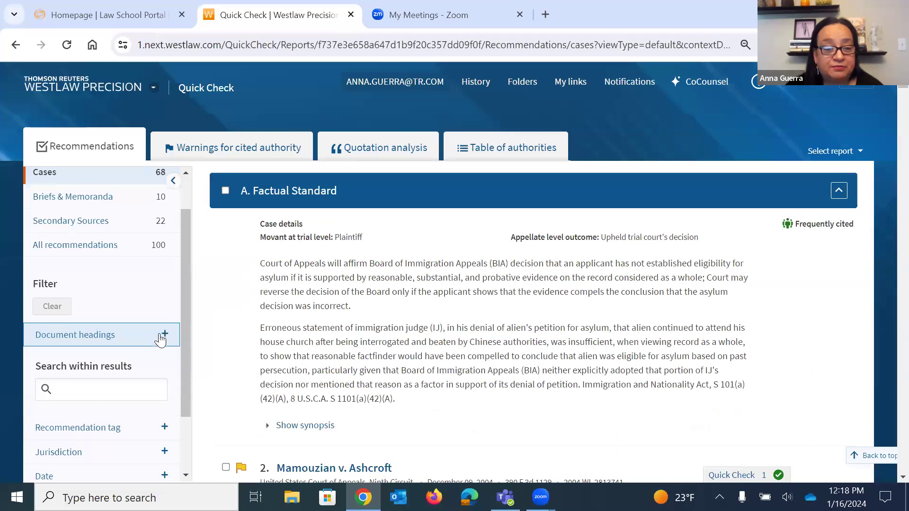
pyautogui.click(163, 335)
pyautogui.scroll(-3, 417, 265)
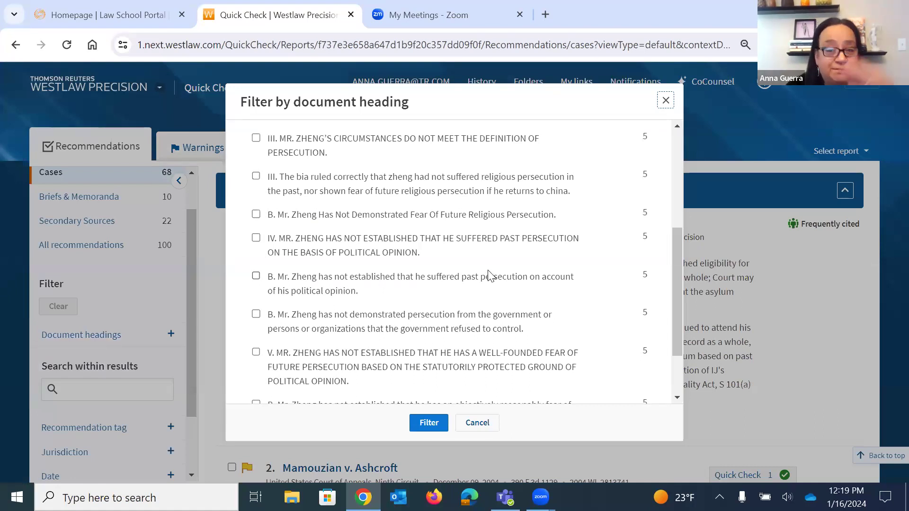
pyautogui.click(665, 102)
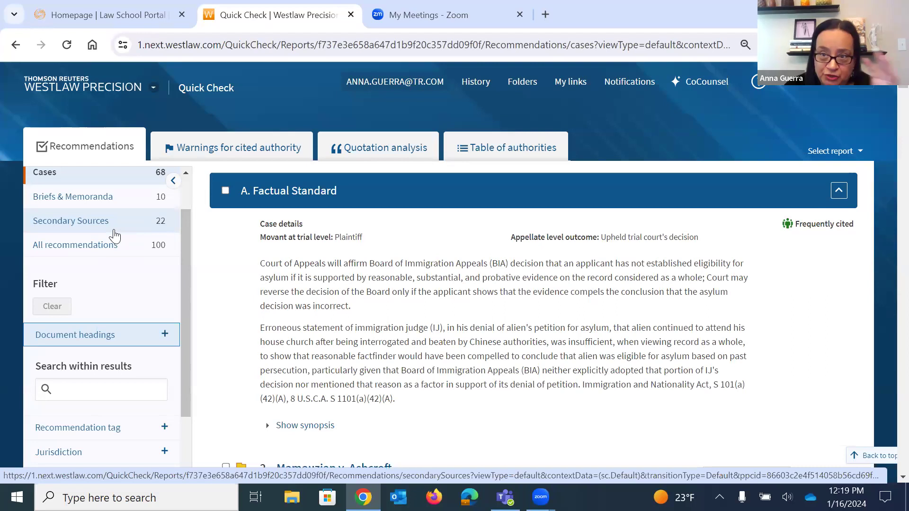
# Step: Open the warnings for cited authority and examine the negative treatment of McMullen v. Immigration and Naturalization Service and I.N.S. v. Elias-Zacarias
pyautogui.click(208, 156)
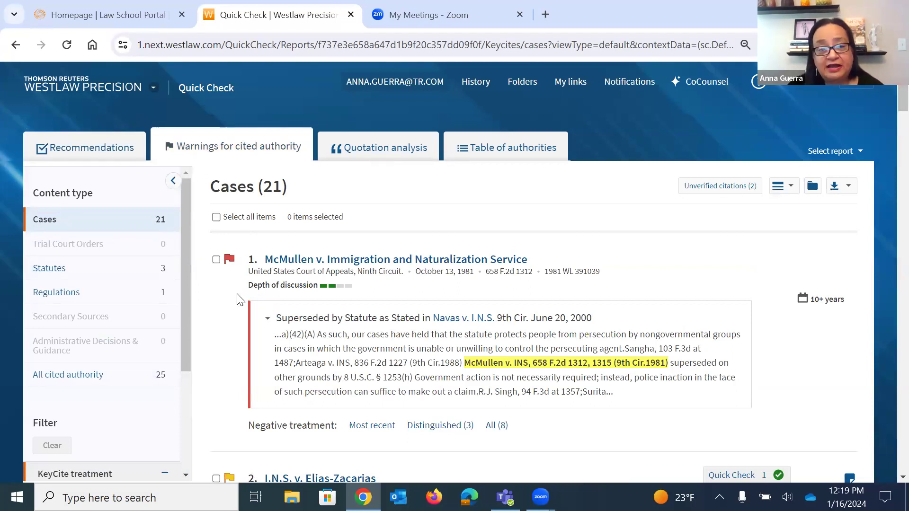
pyautogui.scroll(-3, 382, 320)
pyautogui.scroll(3, 416, 319)
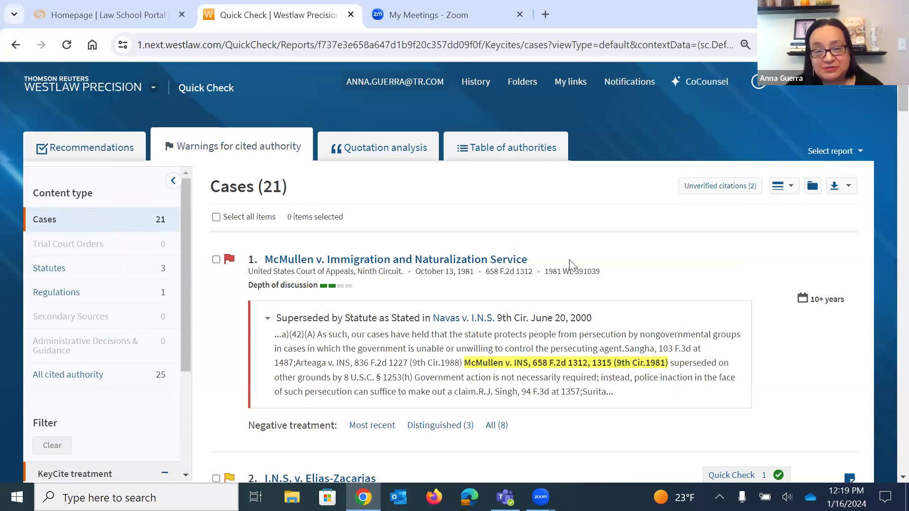
pyautogui.scroll(-1, 573, 268)
pyautogui.scroll(-2, 646, 282)
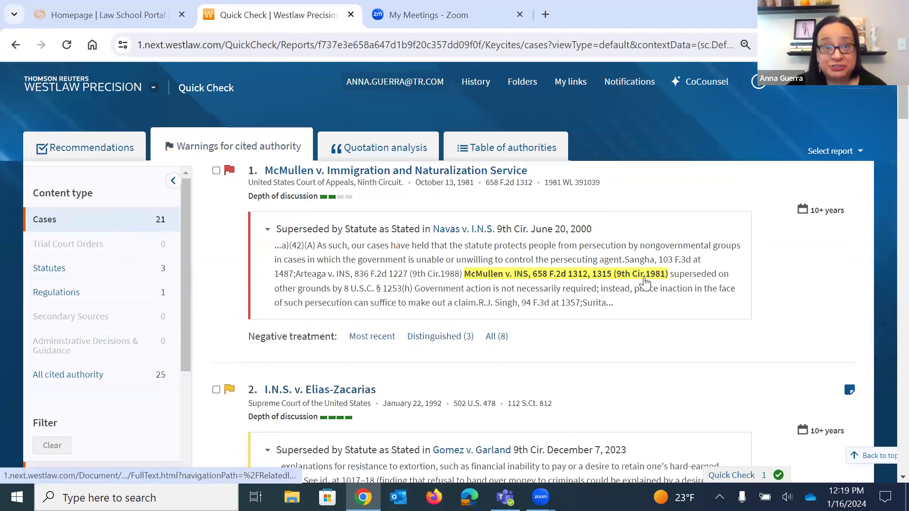
pyautogui.scroll(3, 651, 285)
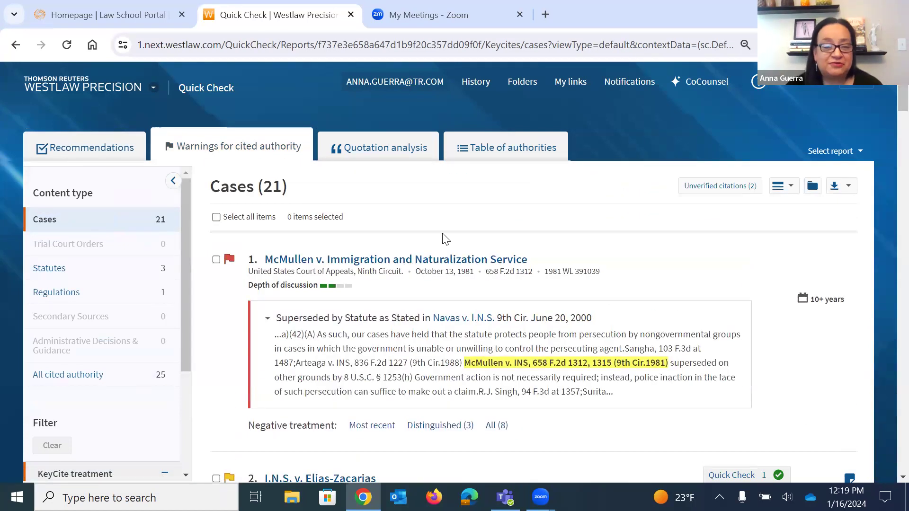
pyautogui.scroll(-2, 335, 270)
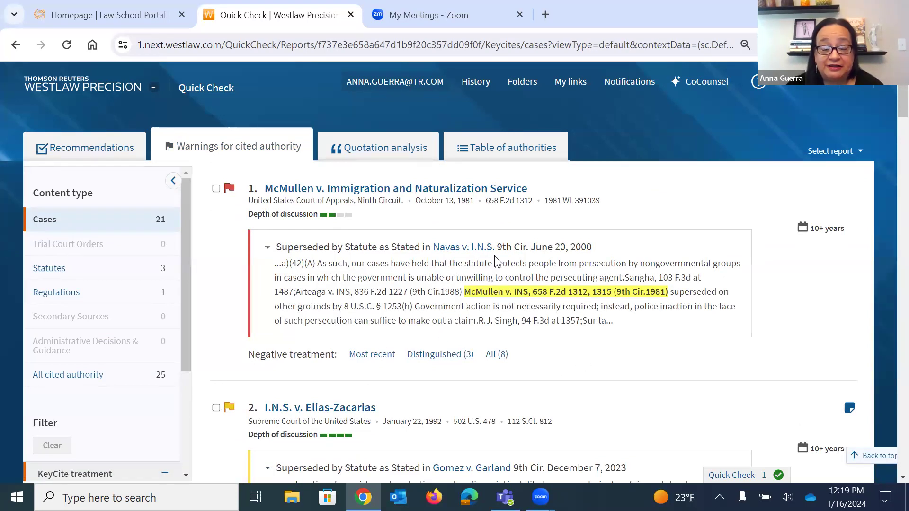
pyautogui.scroll(2, 496, 262)
# Step: Open the quotation analysis and compare the brief's first quotation with the text of 8 USCA § 1101
pyautogui.click(372, 149)
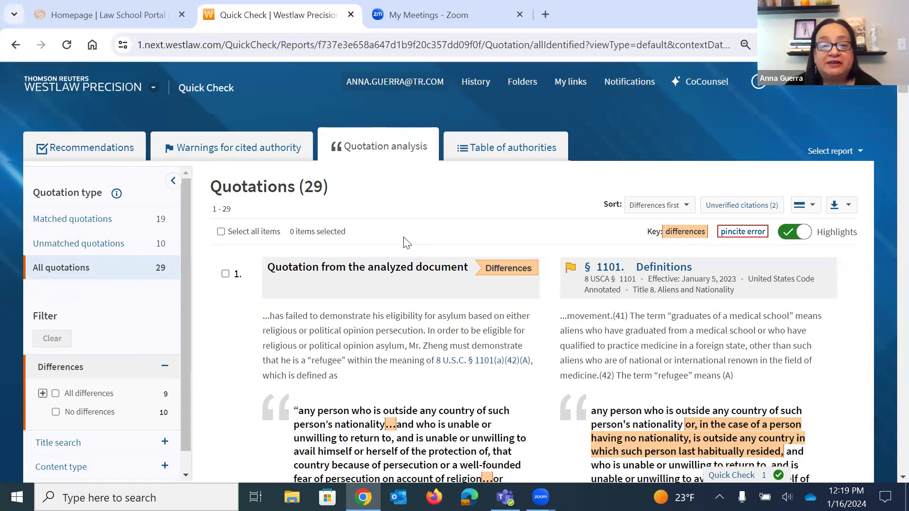
pyautogui.scroll(-2, 511, 315)
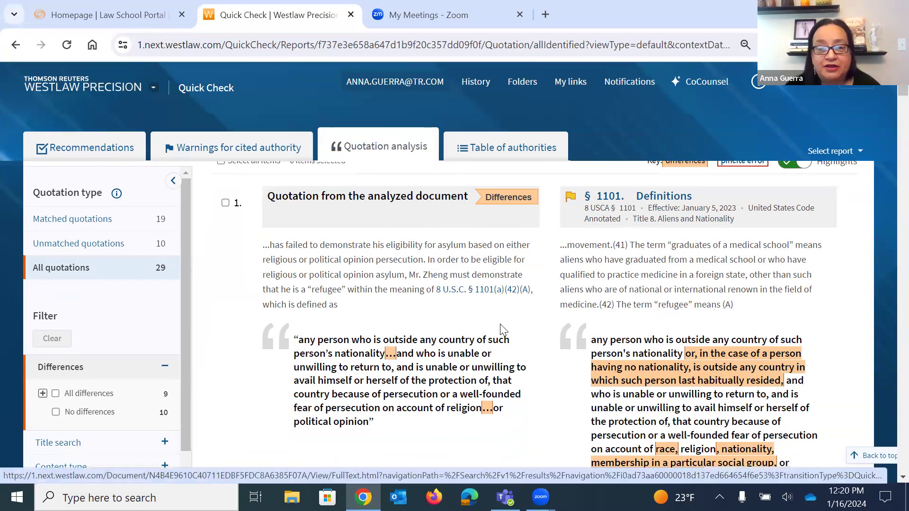
pyautogui.scroll(3, 501, 332)
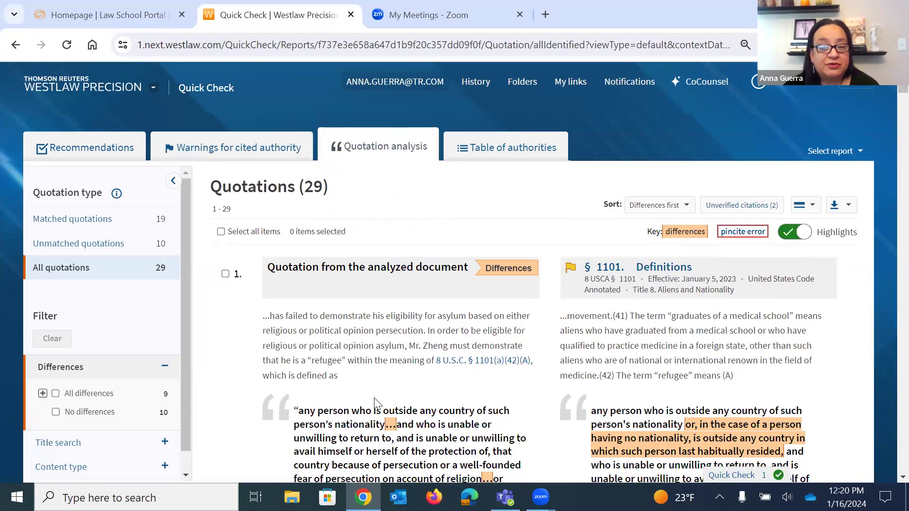
# Step: View the brief's table of authorities and return to the Westlaw Precision home page
pyautogui.click(498, 159)
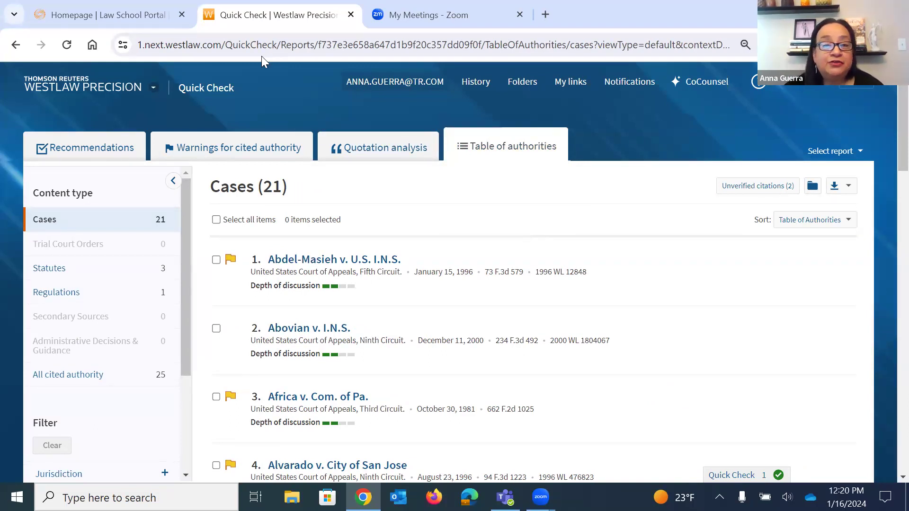
pyautogui.click(89, 87)
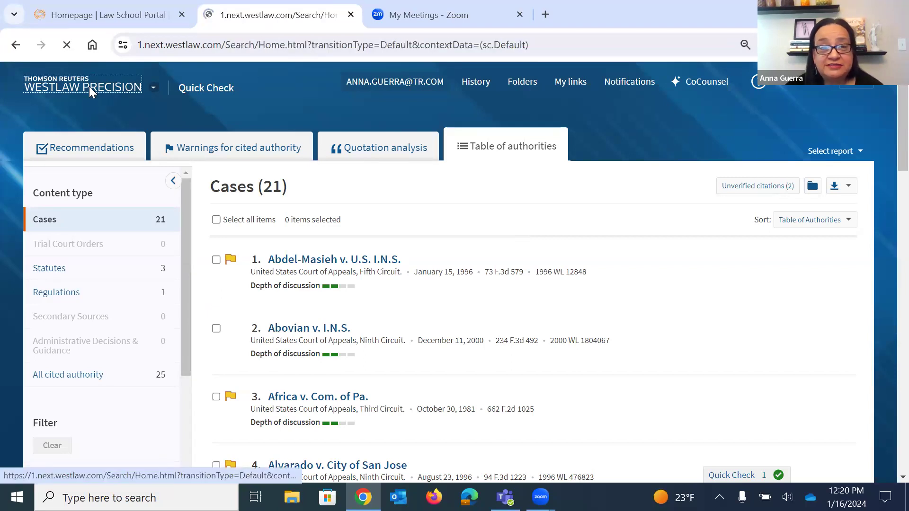